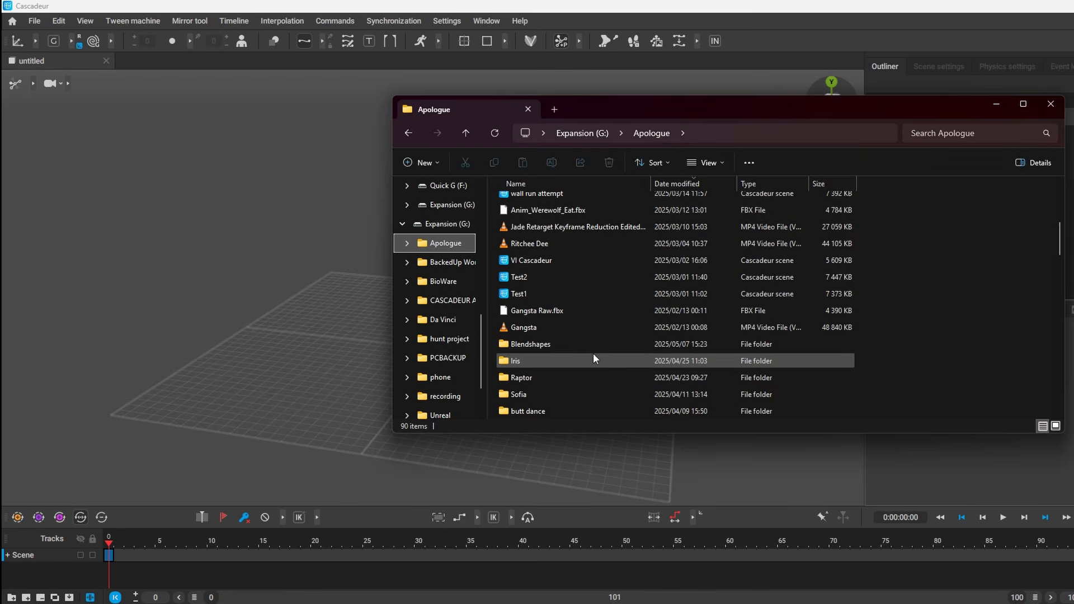
Import SK_Vampire_Priest.FBX from the Blendshapes folder into the scene and minimize the file browser
double_click(573, 345)
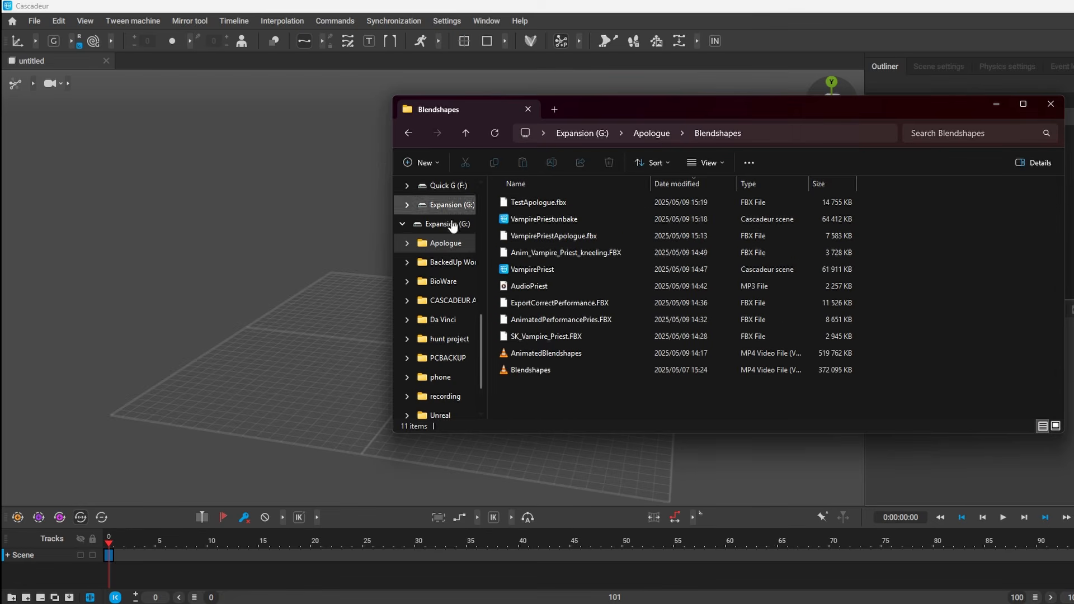
click(532, 336)
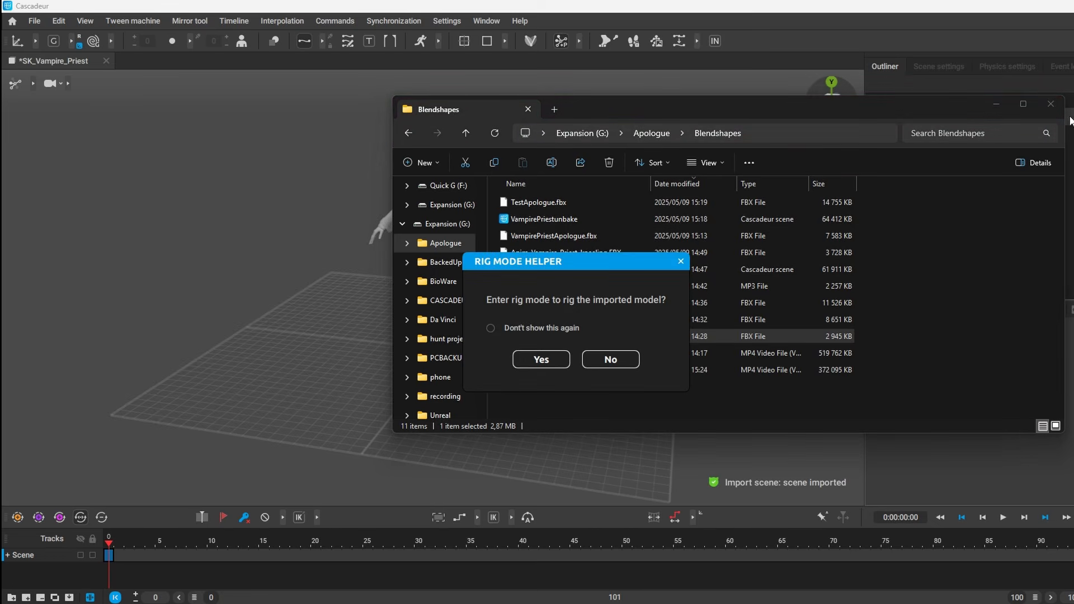
click(996, 105)
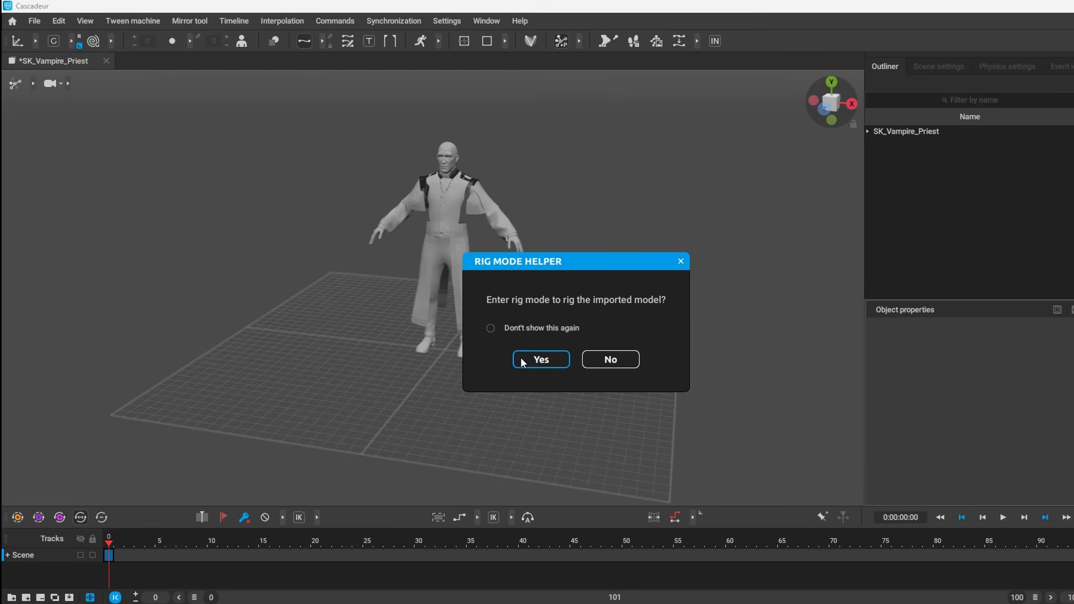
Enter rig mode for the imported model and generate its rig with the Quick Rigging Tool
click(541, 360)
click(533, 345)
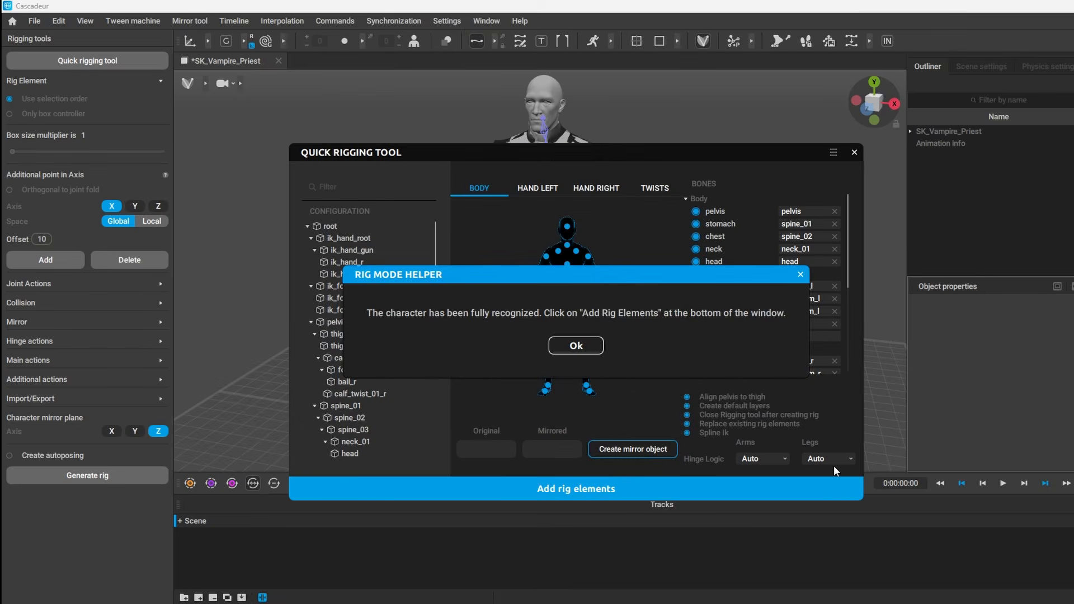
click(567, 344)
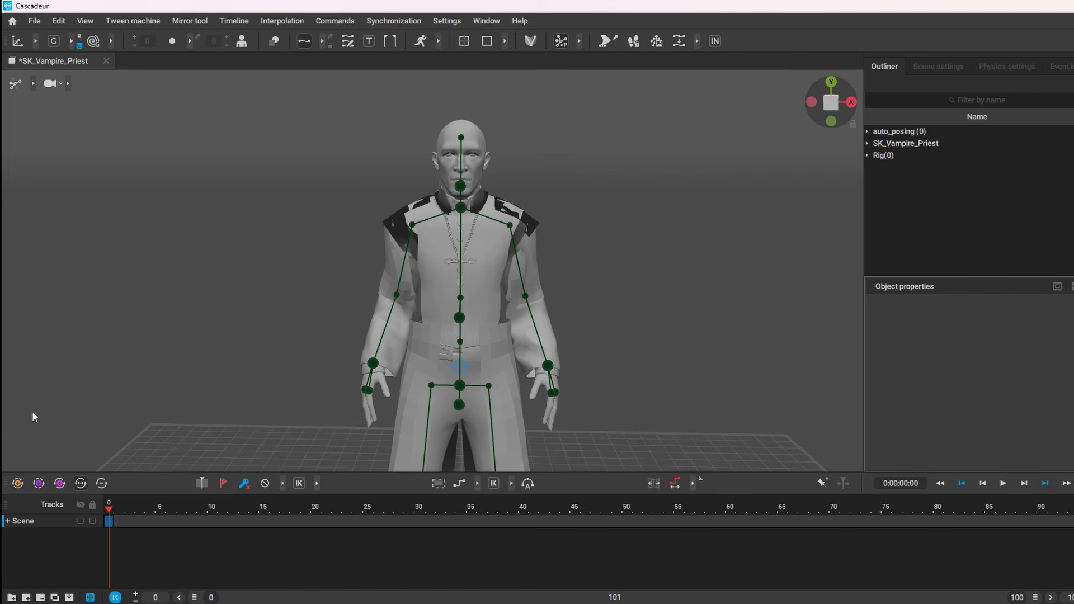
Expand the Scene and Standard_model tracks in the timeline and widen the track list
click(7, 521)
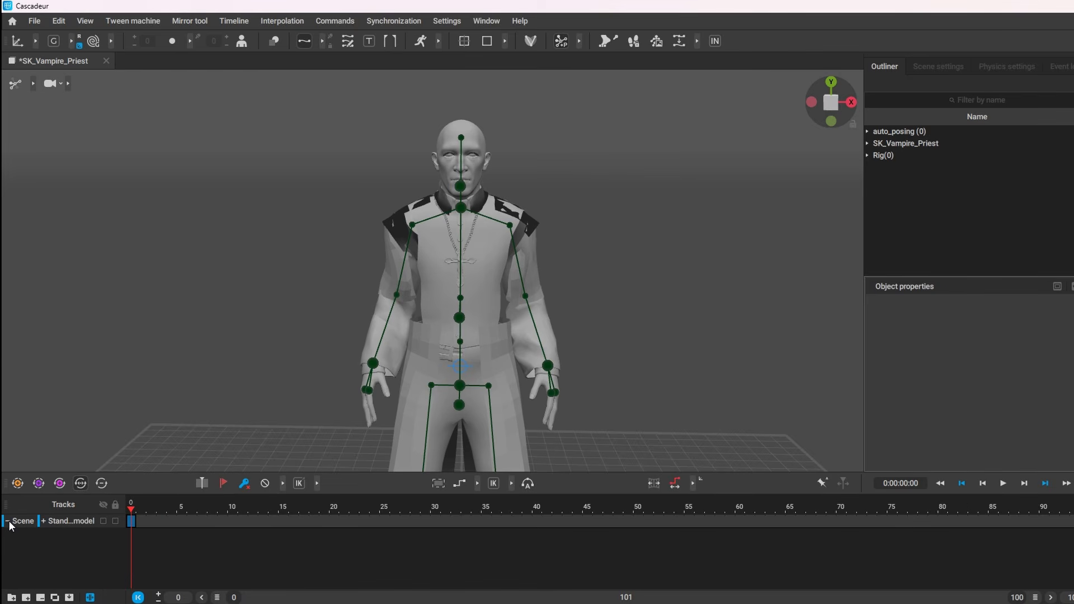
click(44, 521)
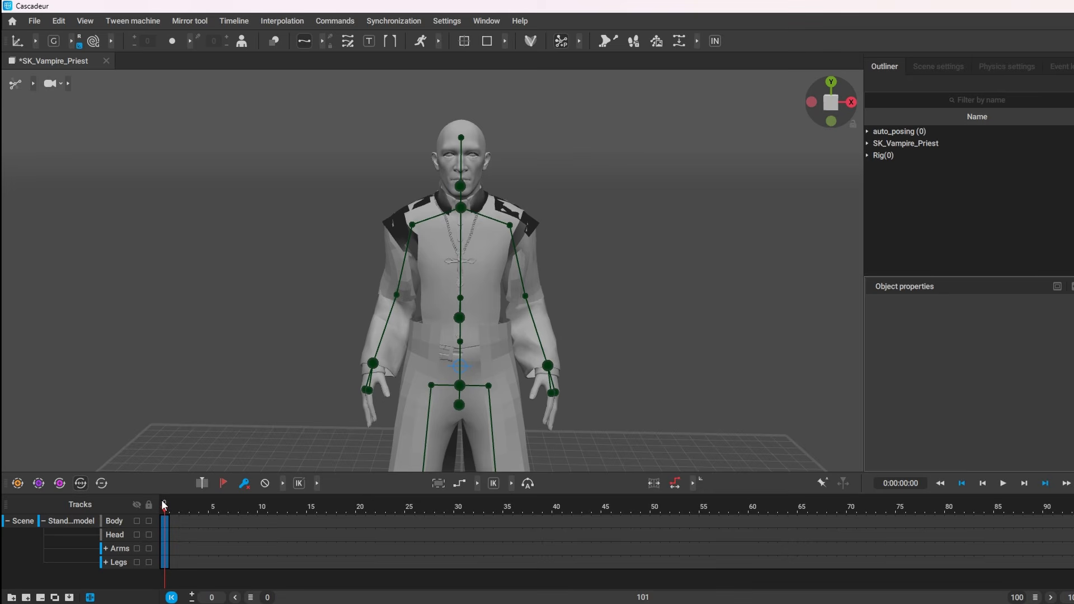
drag(163, 504, 187, 504)
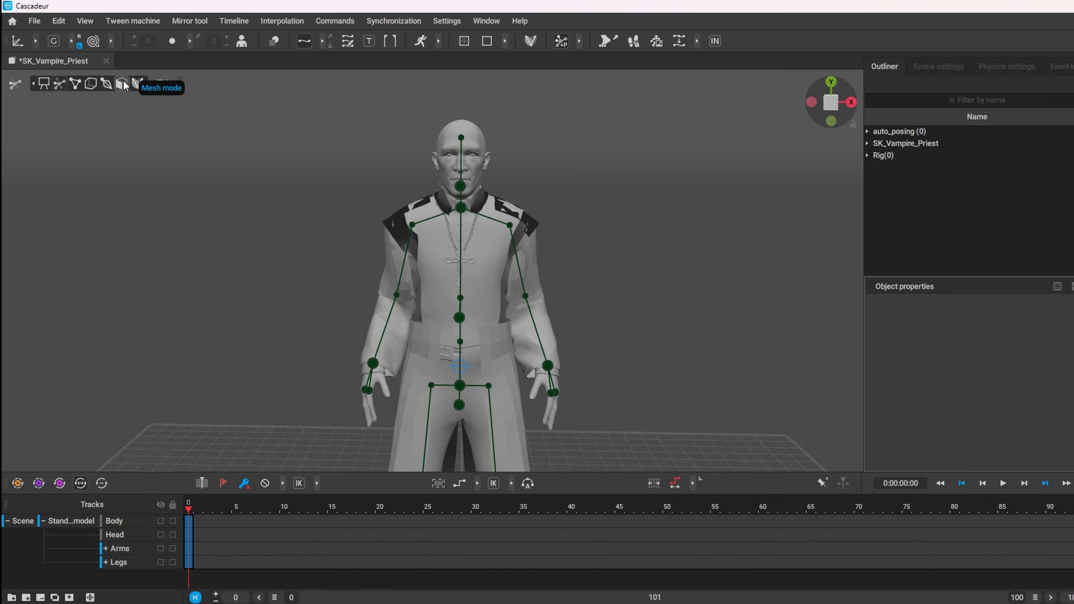
Switch to Mesh mode and select the priest's mesh
click(122, 84)
click(464, 138)
scroll(600, 203, up, 5)
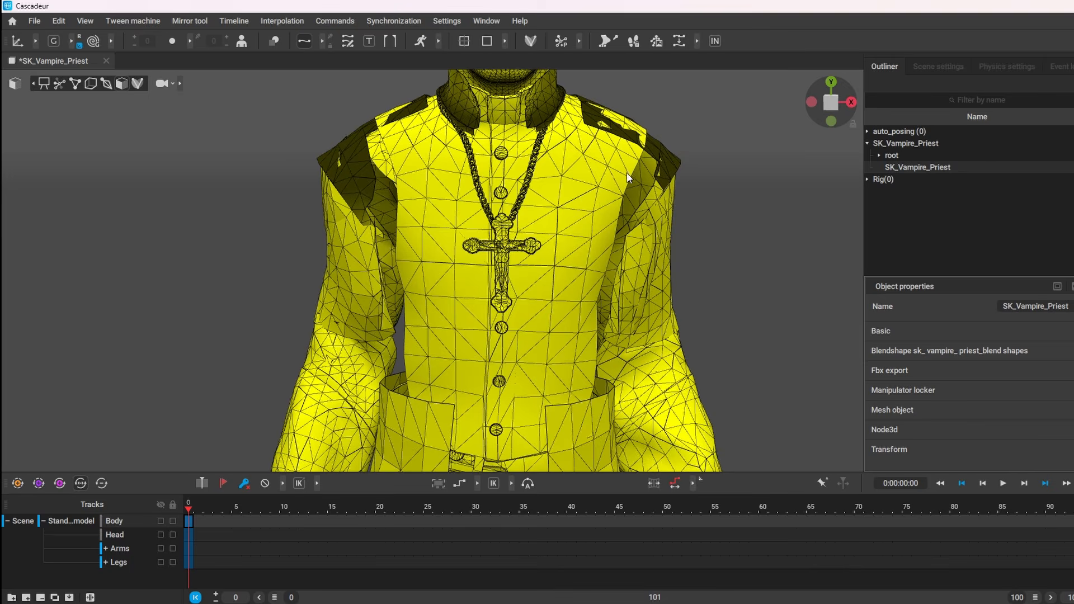
scroll(582, 314, down, 5)
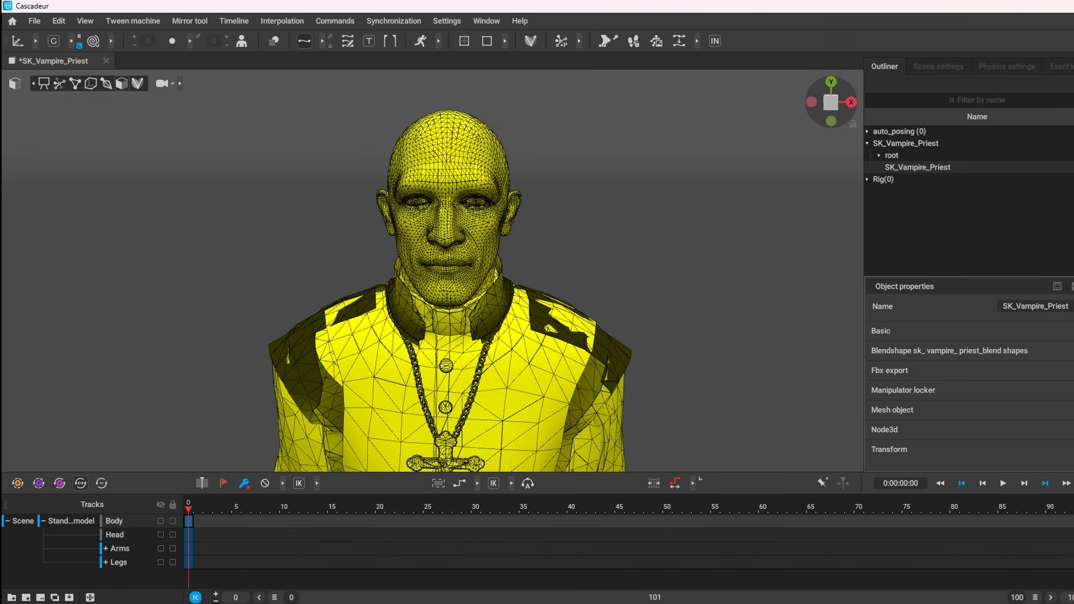
Expand the mesh's blendshape properties and look through the facial morph sliders
click(951, 350)
scroll(1025, 375, down, 5)
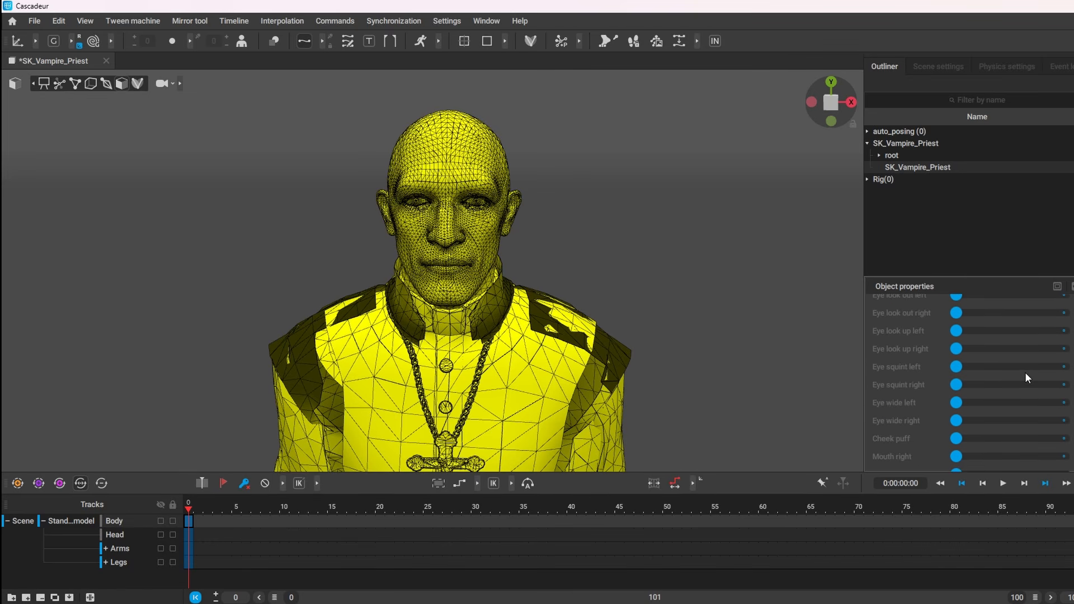
scroll(1031, 380, down, 4)
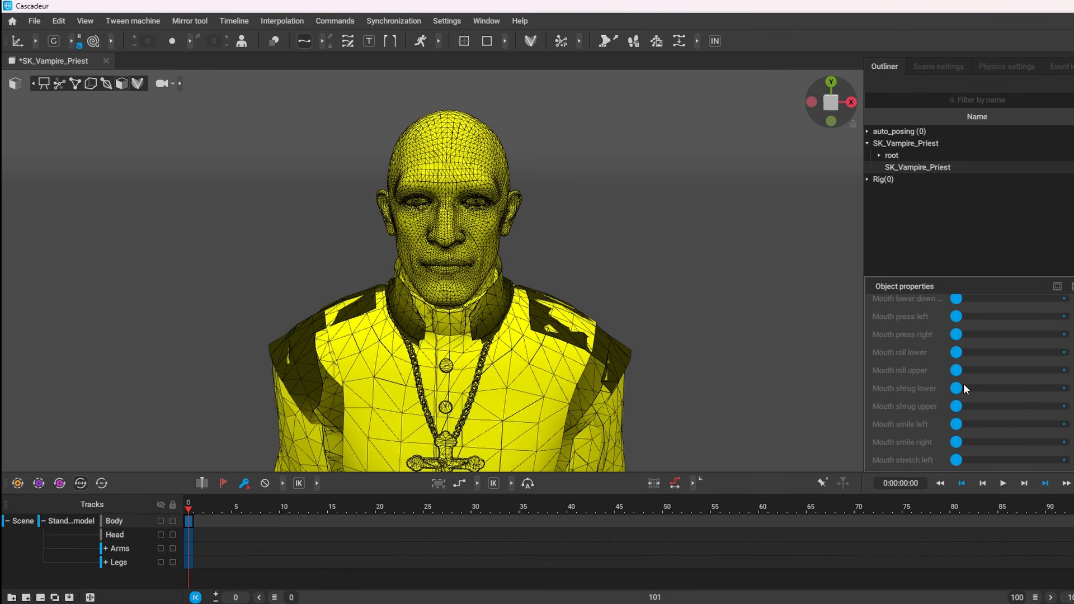
mouse_move(958, 392)
mouse_down()
mouse_move(1056, 389)
mouse_move(957, 388)
mouse_up()
scroll(1004, 407, down, 5)
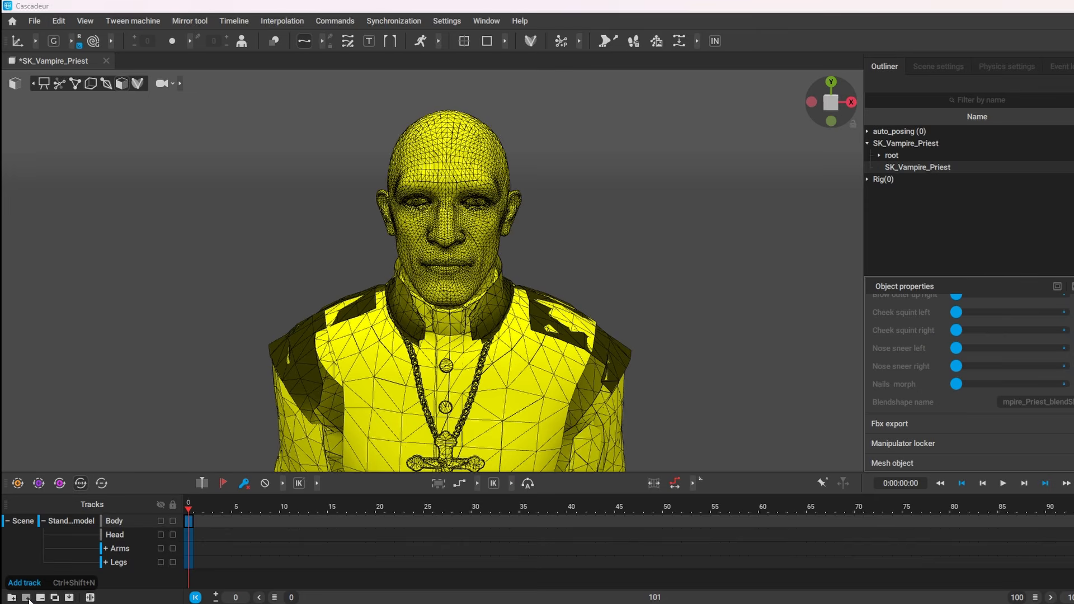
Add a track named SK_Vampire_Priest_blendShapes for the mesh, place it directly under Scene, and collapse Standard_model
click(26, 597)
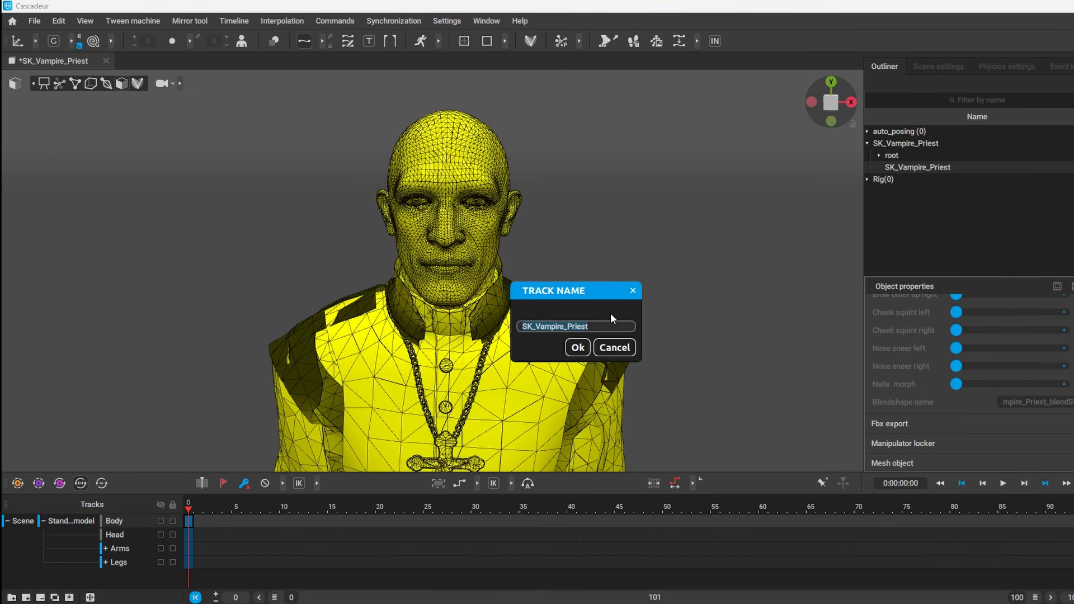
text(SK_Vampire_Priest_blendShape)
click(578, 347)
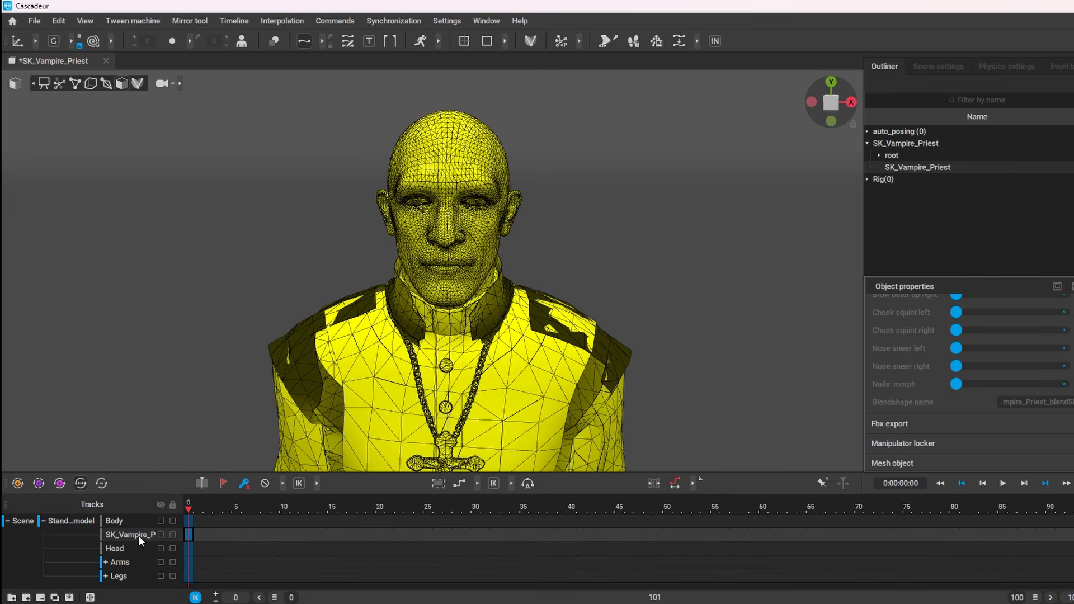
drag(143, 535, 17, 524)
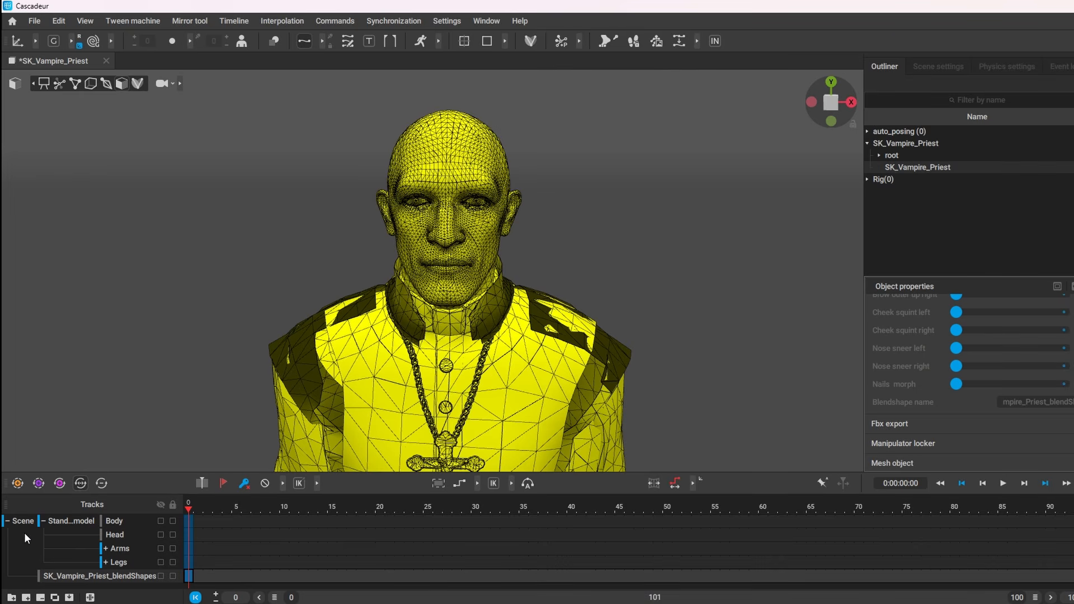
click(44, 521)
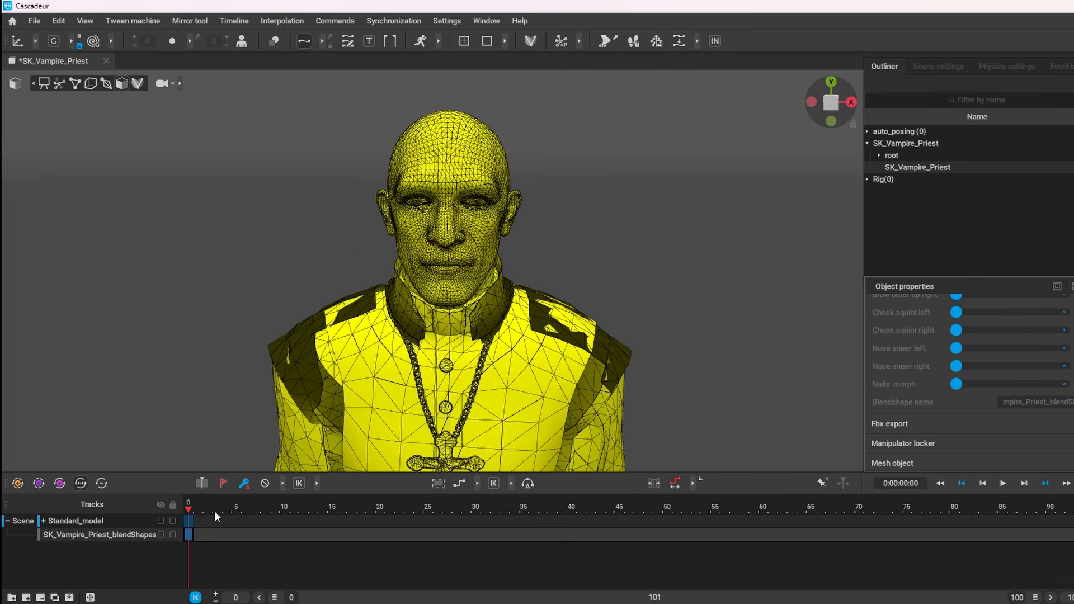
Add a Standard_model keyframe at frame 70 and use the foot controllers to move the character forward along the Z axis
scroll(319, 471, down, 4)
click(198, 291)
alt+drag(197, 291, 608, 347)
alt+middle_drag(605, 341, 493, 196)
scroll(532, 258, down, 6)
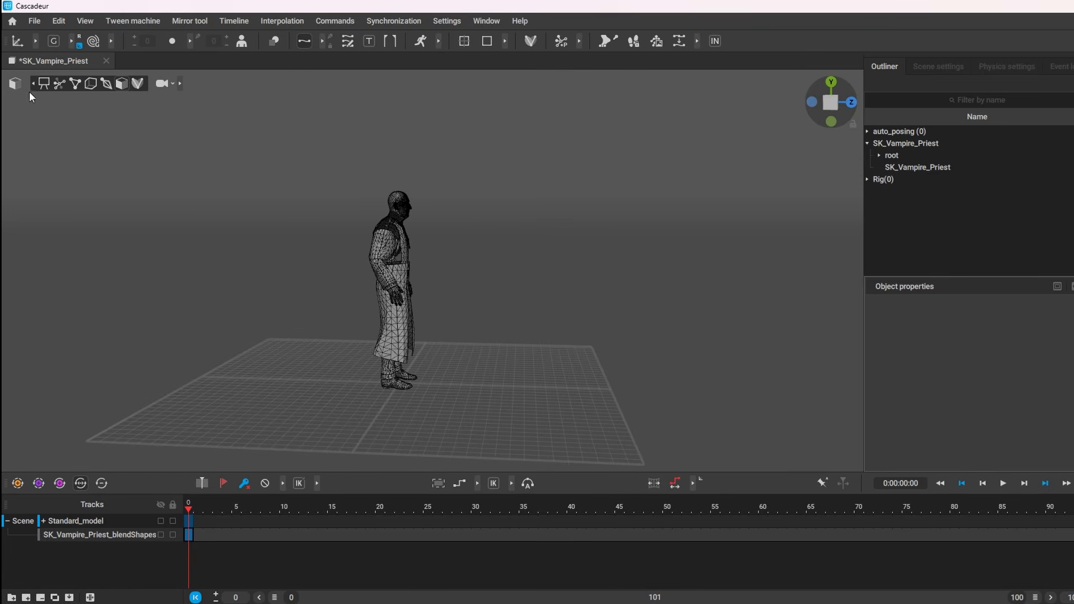
click(59, 84)
scroll(512, 394, down, 2)
click(397, 359)
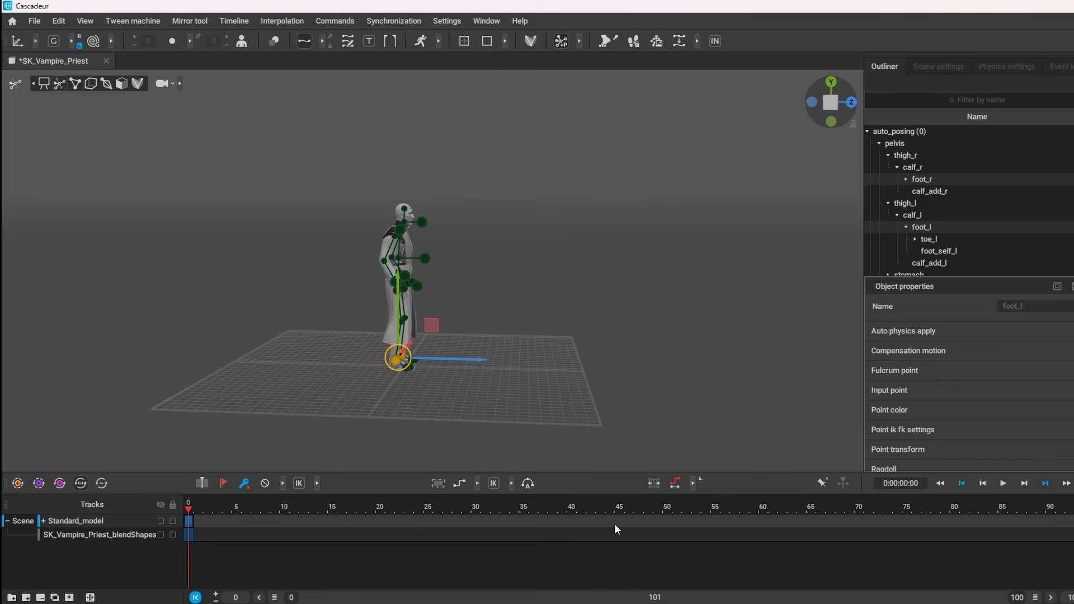
click(858, 521)
key(f)
drag(460, 357, 592, 378)
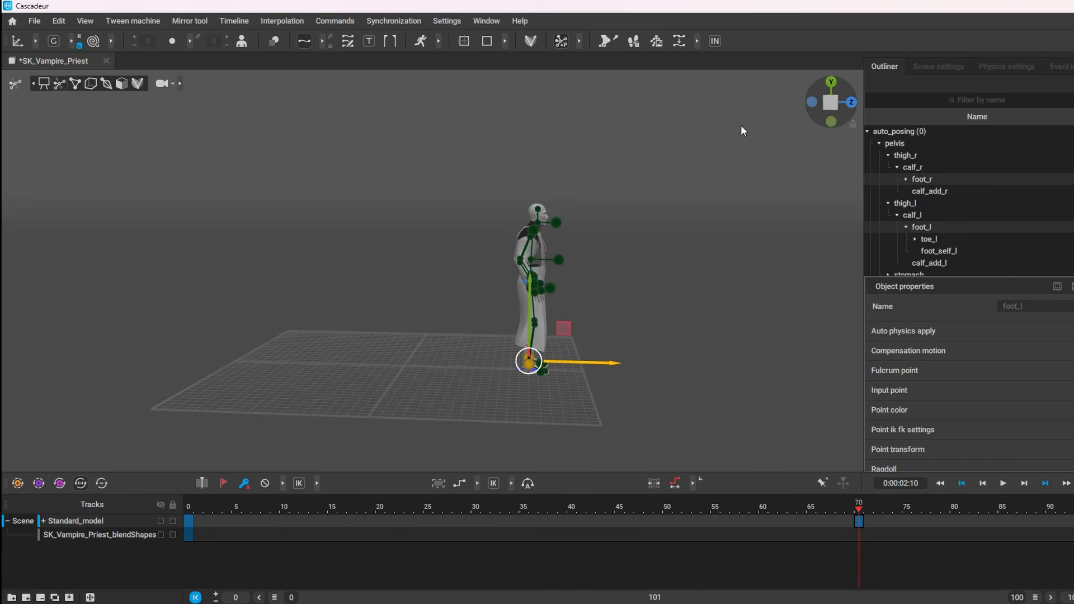
Generate in-between motion for Standard_model from frame 0 to 70 and play it back from the front without rig controllers
drag(188, 521, 857, 522)
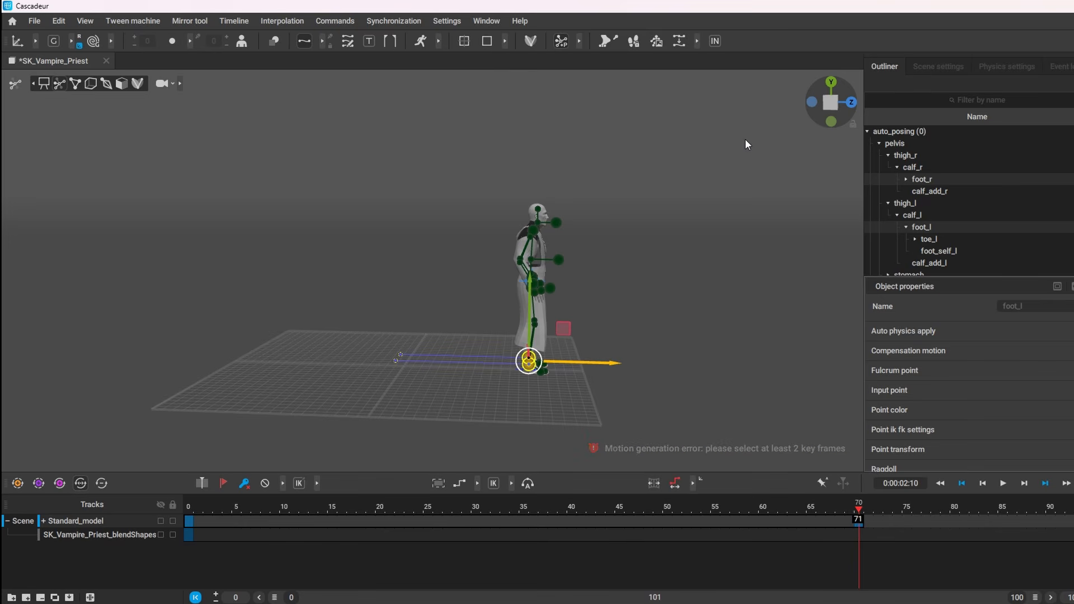
click(716, 41)
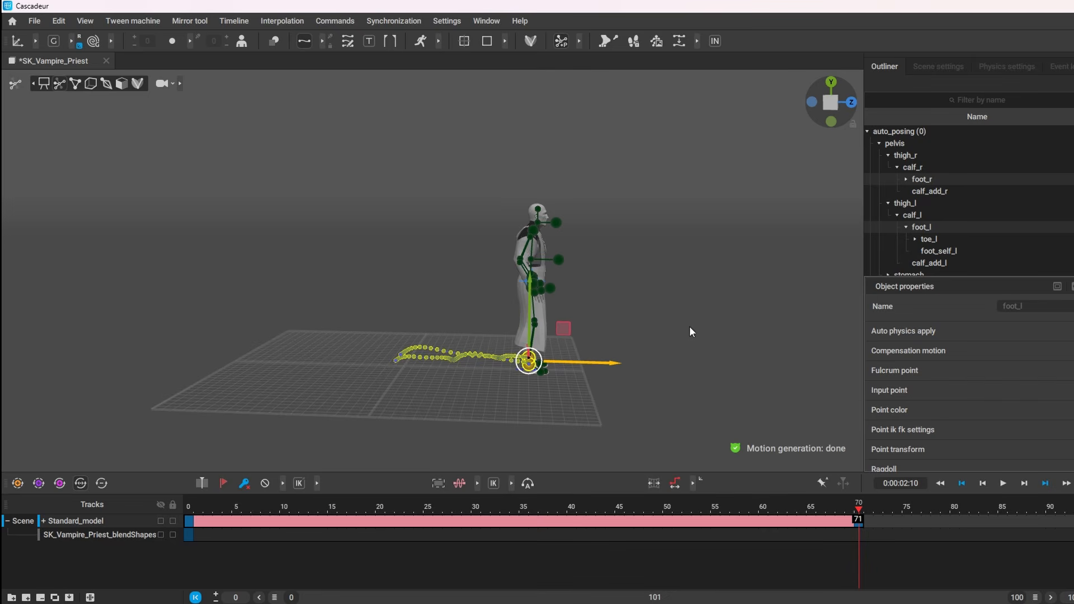
right_drag(689, 327, 444, 347)
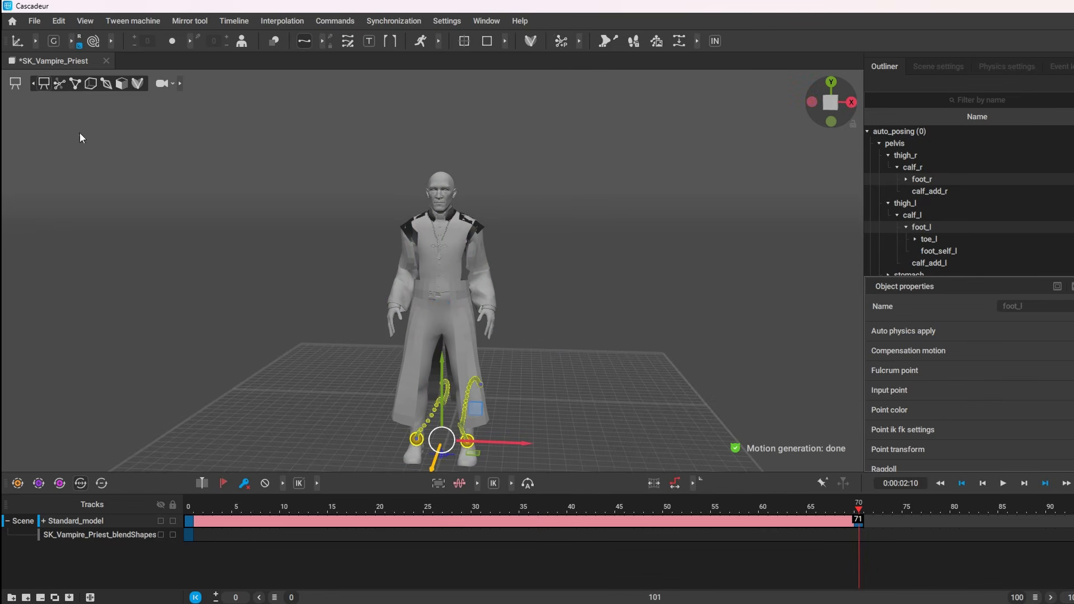
drag(204, 507, 276, 529)
key(space)
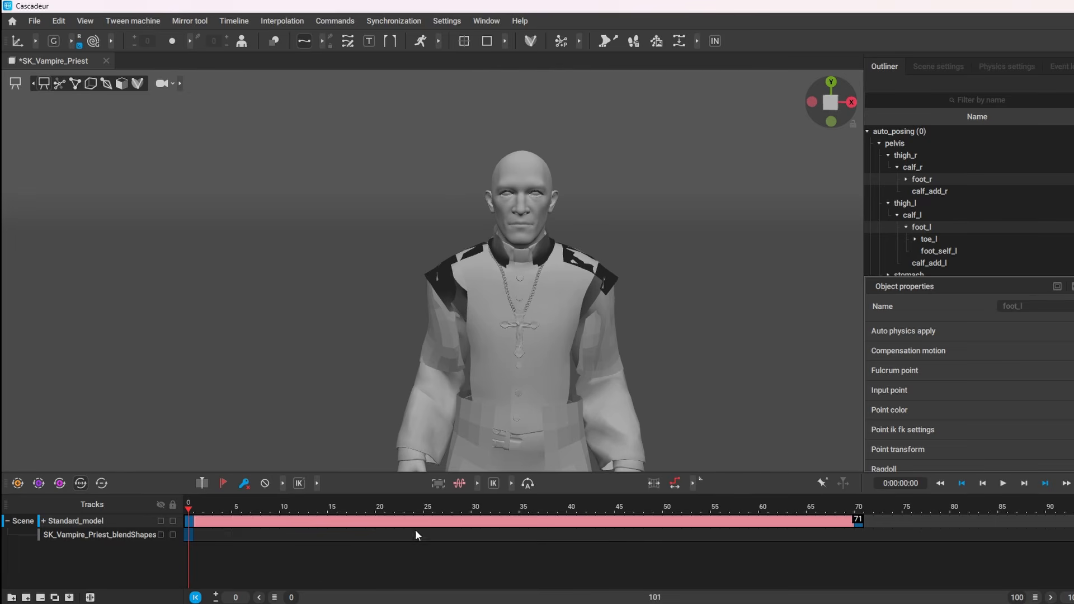
click(717, 265)
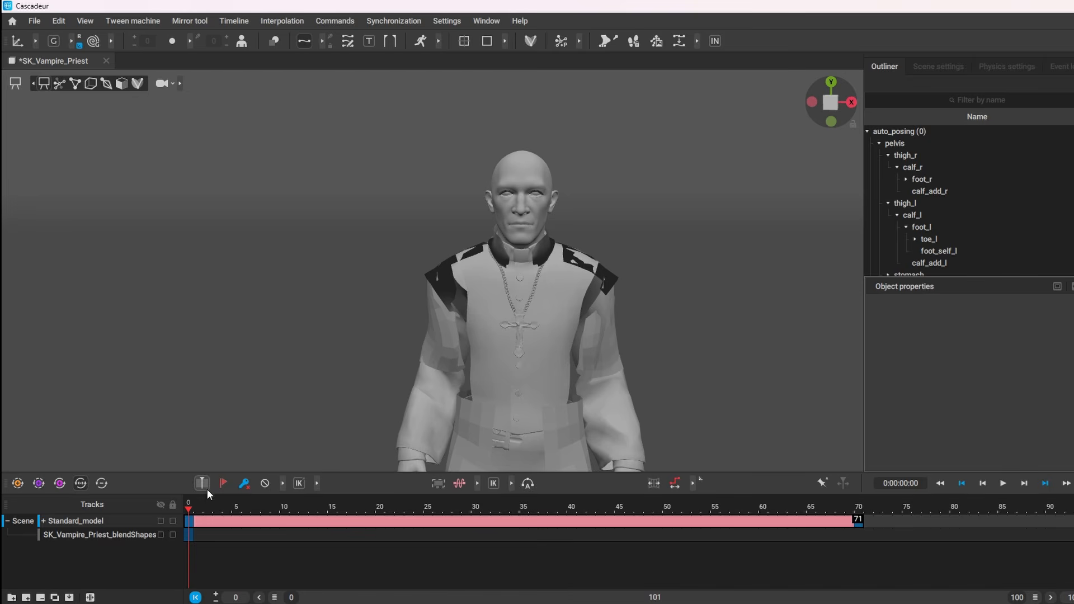
Add a keyframe at frame 13 on the SK_Vampire_Priest_blendShapes track
mouse_move(212, 512)
mouse_down()
mouse_move(710, 552)
mouse_move(312, 532)
mouse_move(226, 512)
mouse_up()
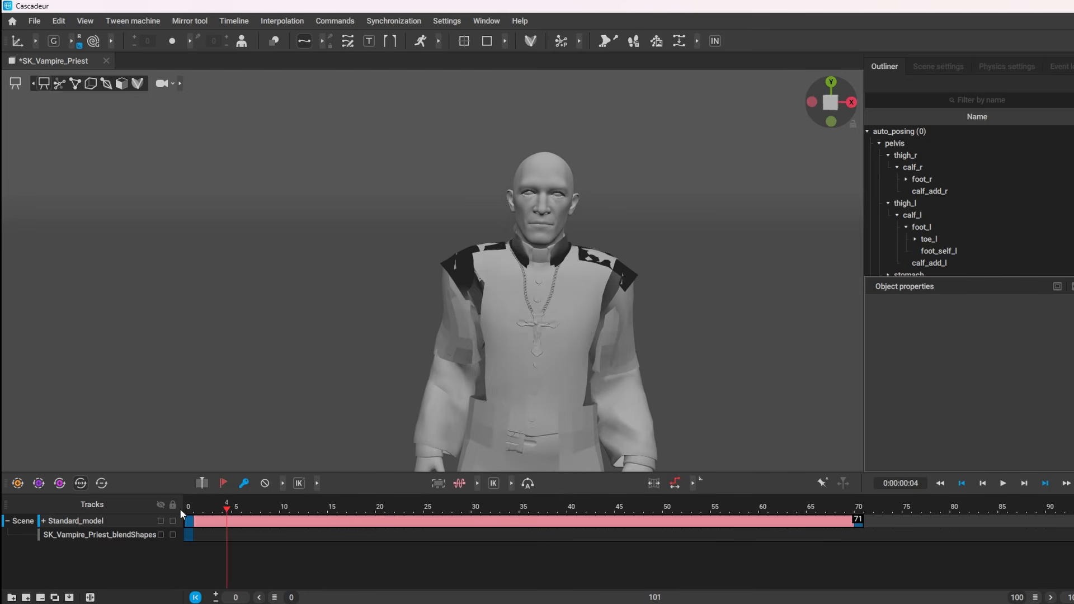
click(257, 539)
click(312, 538)
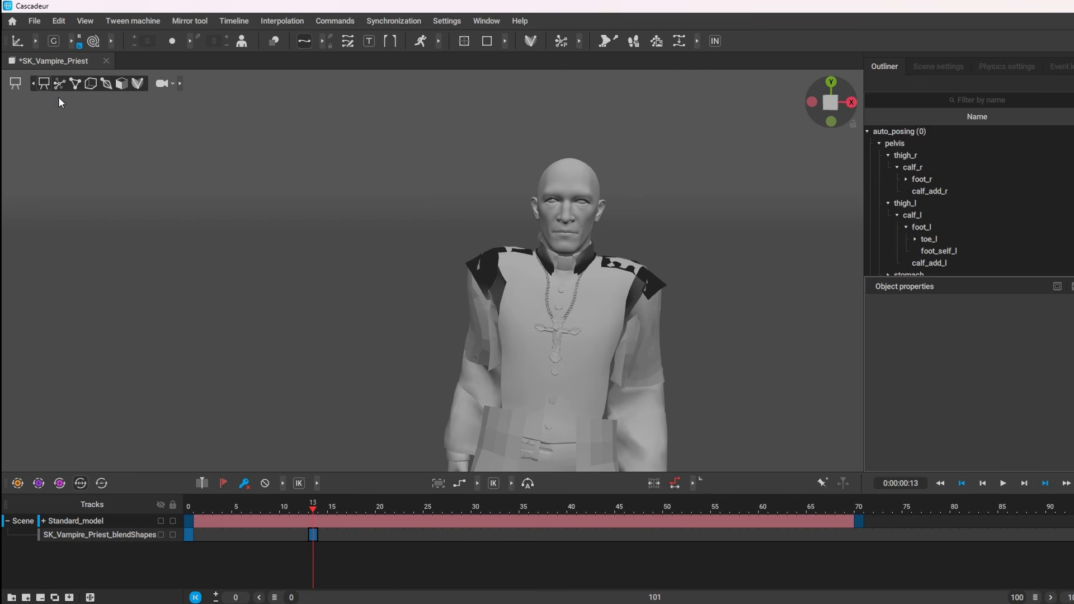
Select the mesh in Mesh mode and set its Vampire morph to maximum at frame 13
click(121, 84)
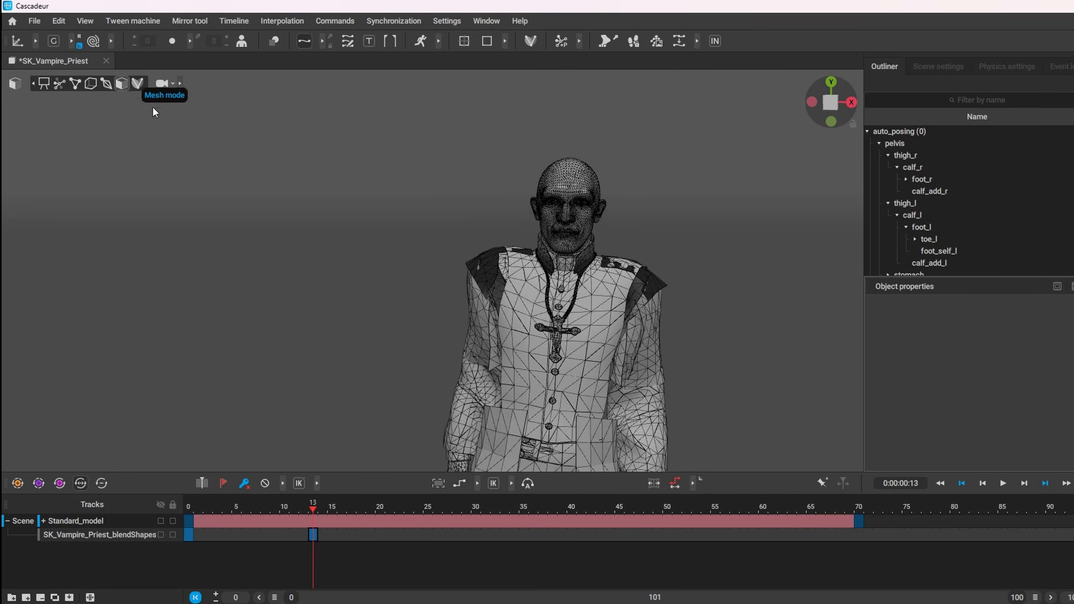
click(556, 192)
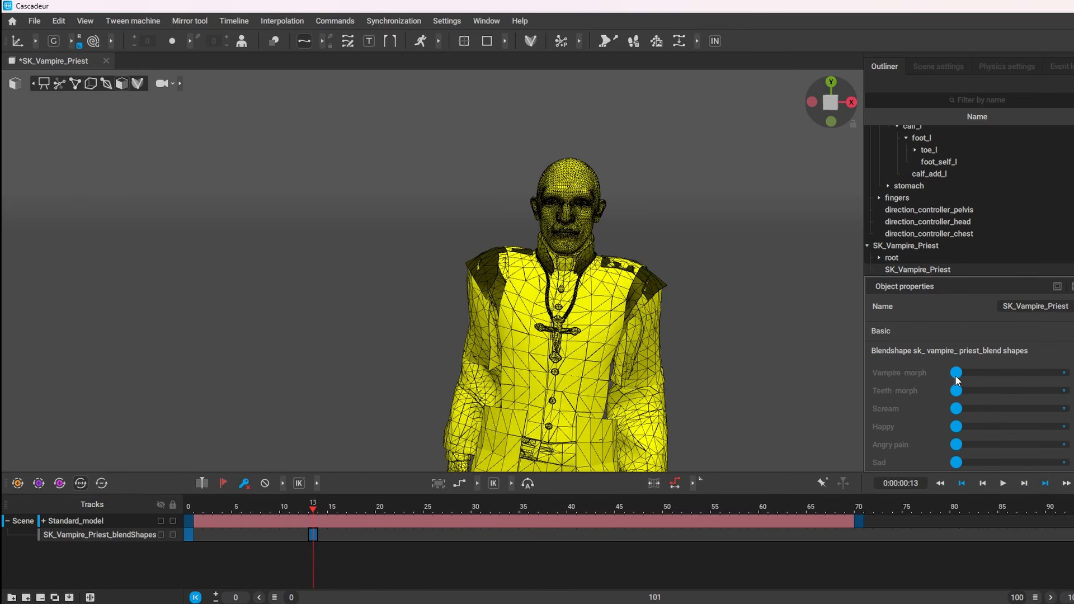
drag(967, 379, 1065, 372)
scroll(700, 347, up, 3)
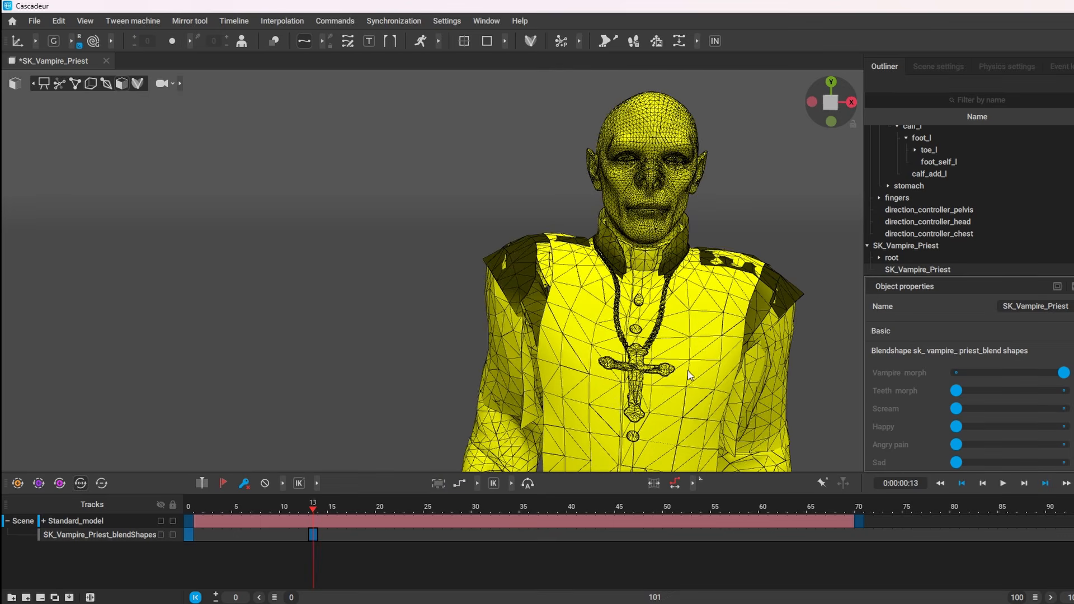
alt+middle_drag(716, 301, 604, 262)
alt+drag(304, 299, 289, 297)
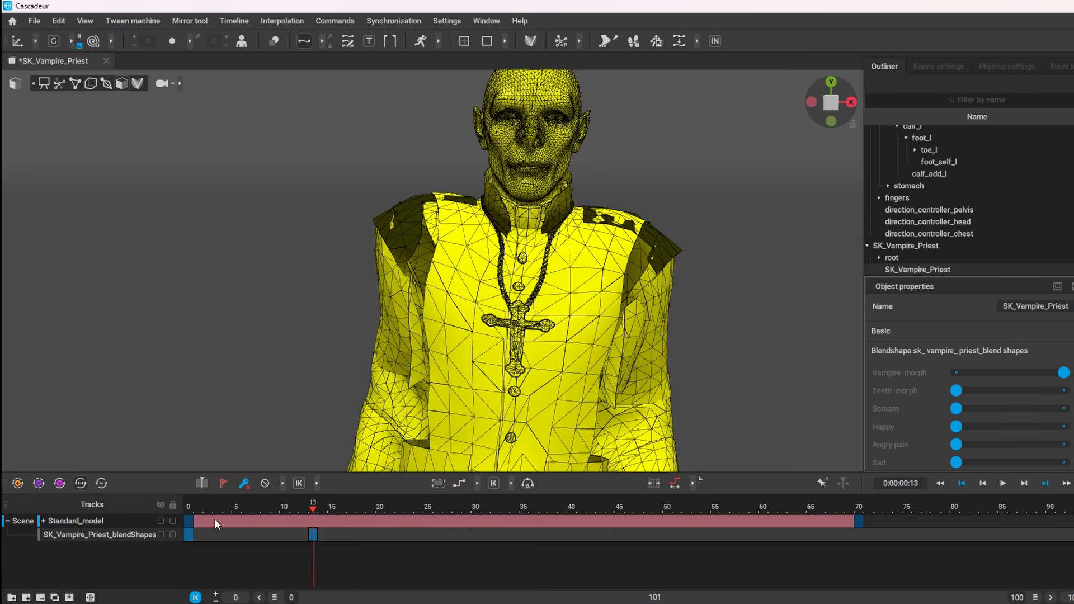
Add a keyframe at frame 70 on the blendshape track and set the Vampire morph to its minimum
drag(193, 535, 317, 535)
click(857, 534)
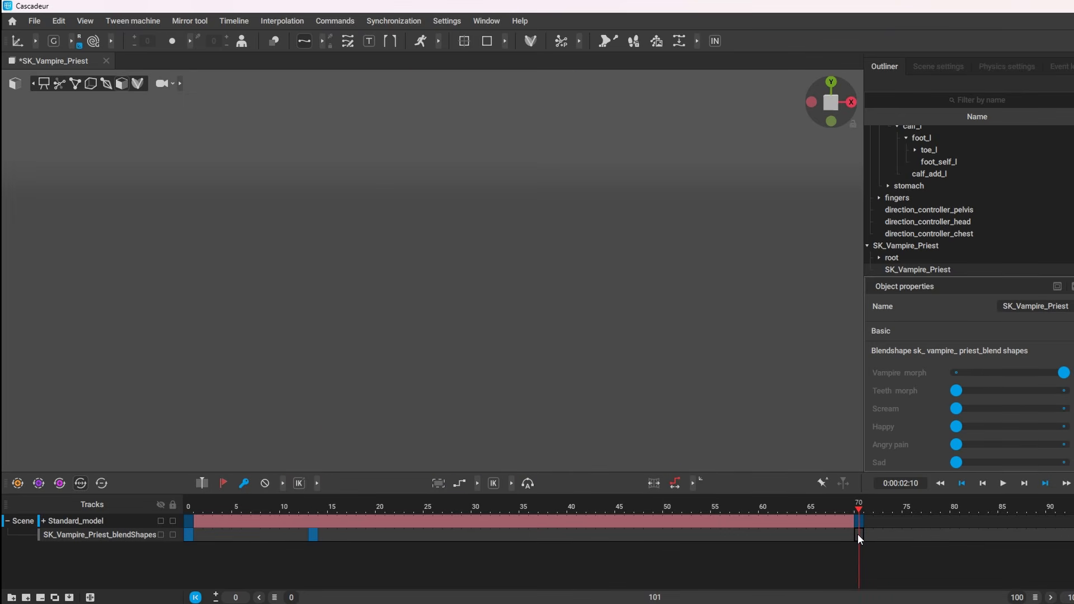
scroll(680, 385, down, 2)
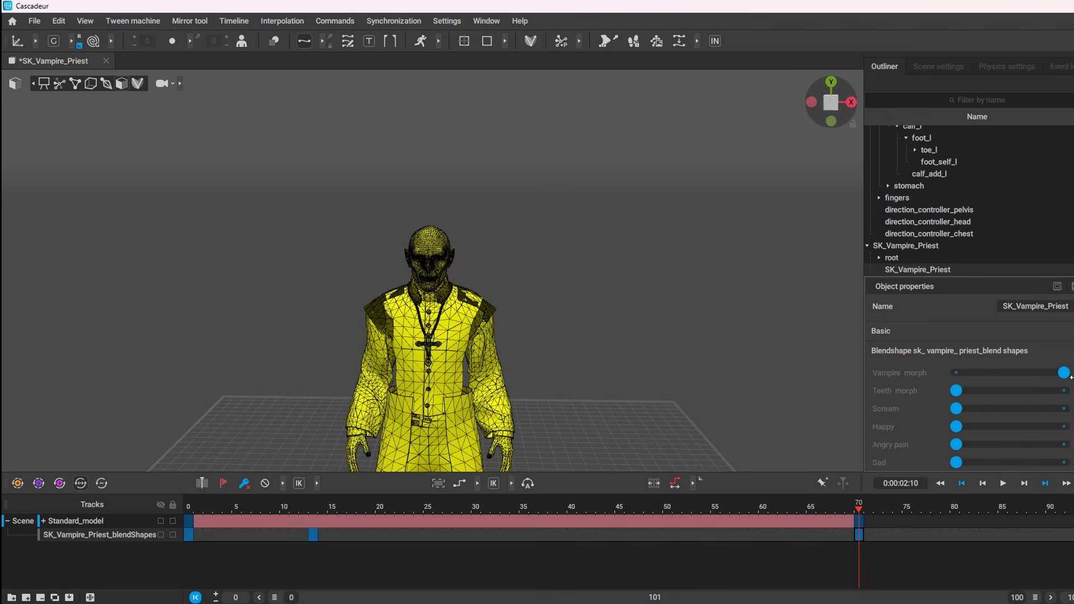
drag(1065, 373, 879, 381)
Apply the green curved interpolation to the blendshape track across frames 0 to 70
drag(858, 535, 186, 540)
click(479, 487)
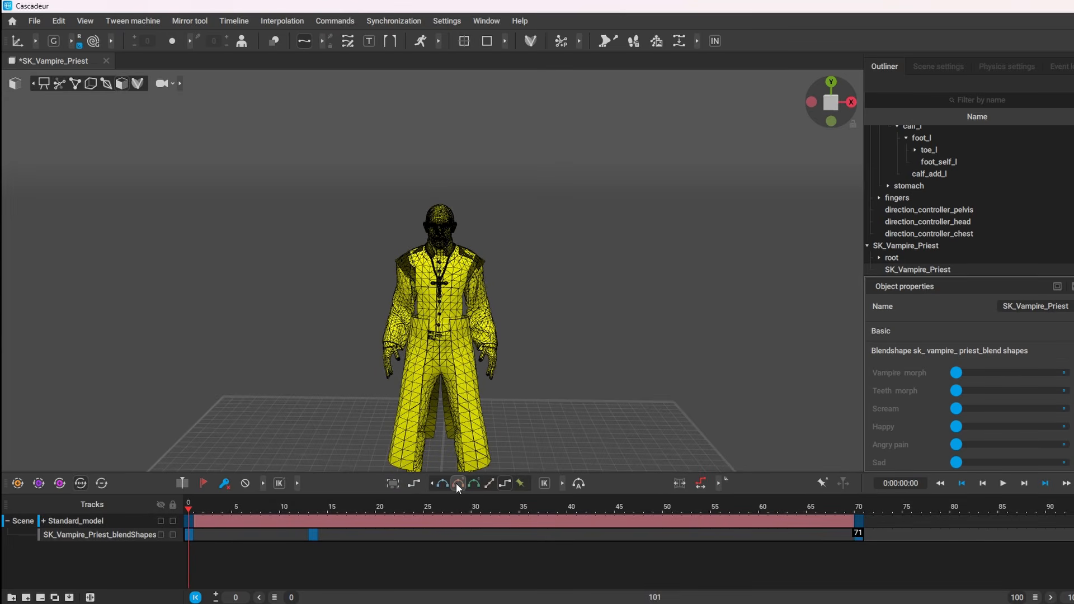
click(473, 484)
scroll(469, 419, up, 3)
scroll(470, 422, up, 4)
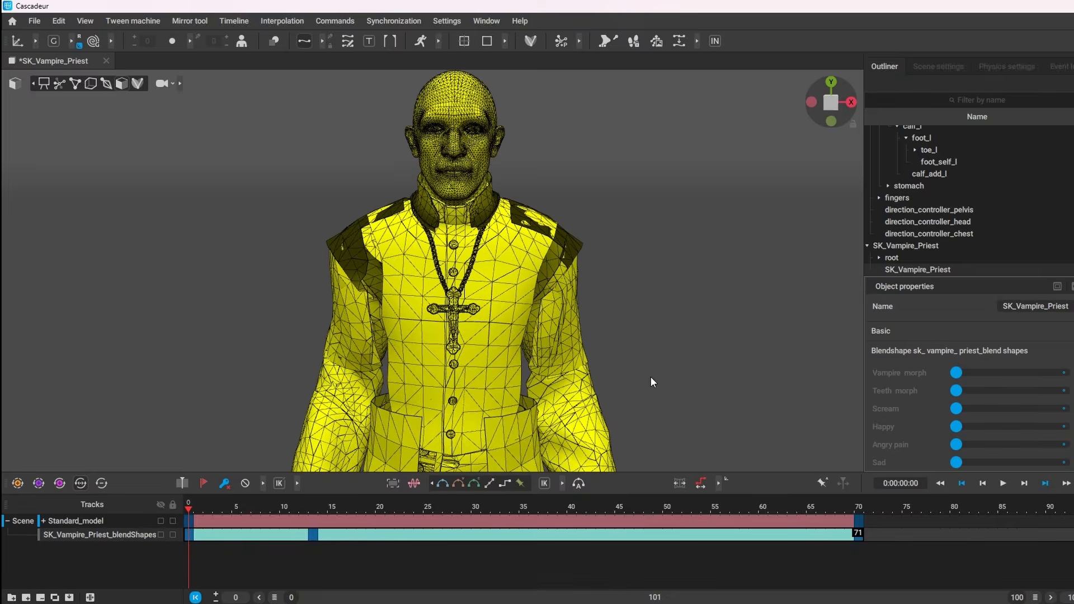
Add a keyframe at frame 28 on the SK_Vampire_Priest_blendShapes track
click(637, 331)
scroll(634, 323, down, 4)
scroll(644, 321, up, 1)
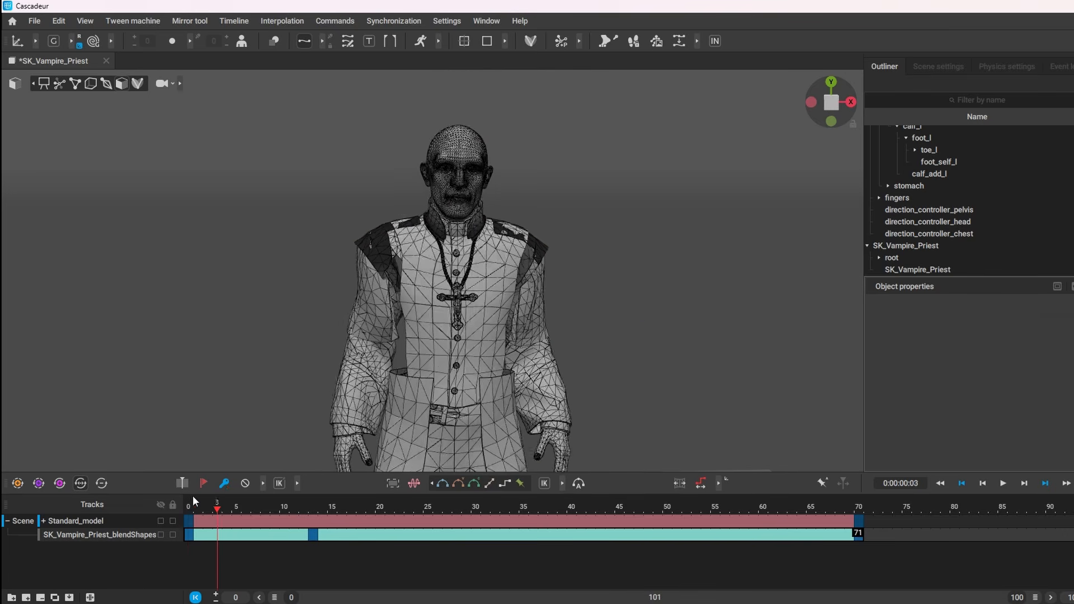
drag(195, 495, 458, 562)
click(44, 83)
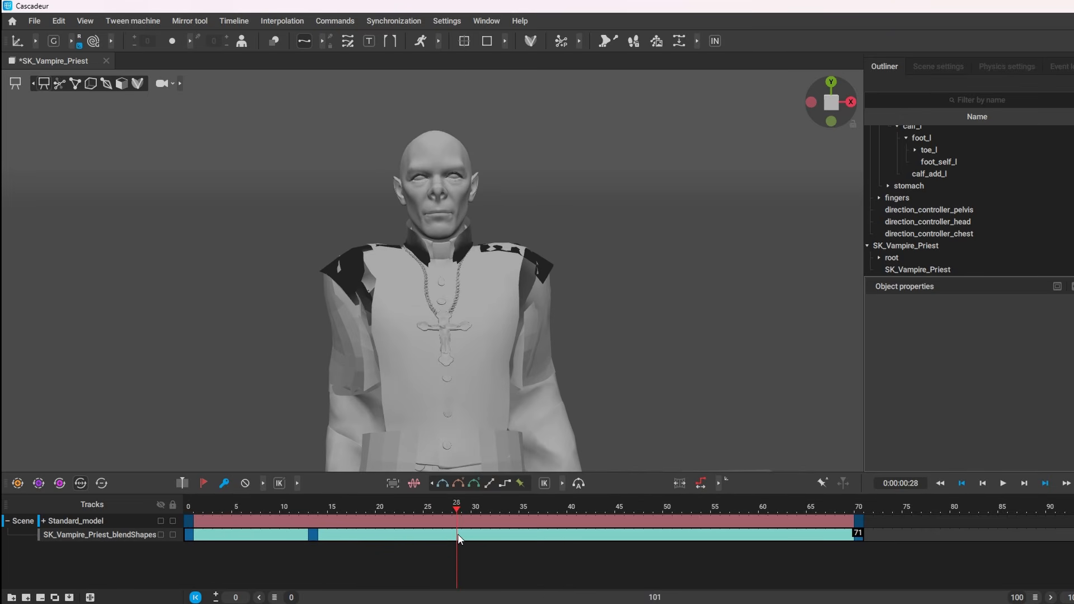
click(458, 534)
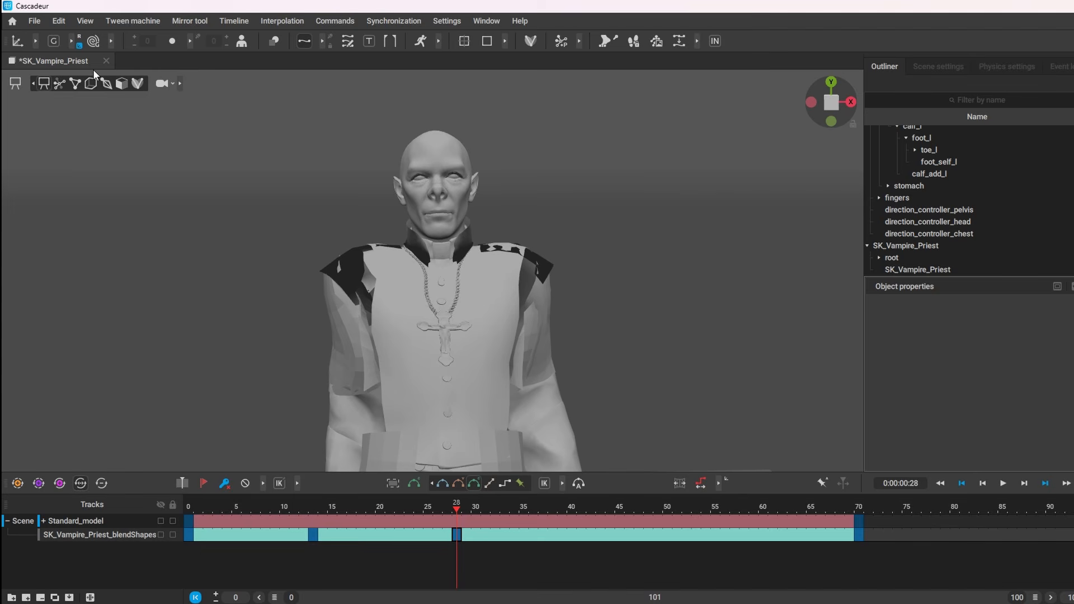
Select the character mesh in Mesh mode and set its Happy morph to maximum at frame 28
click(122, 84)
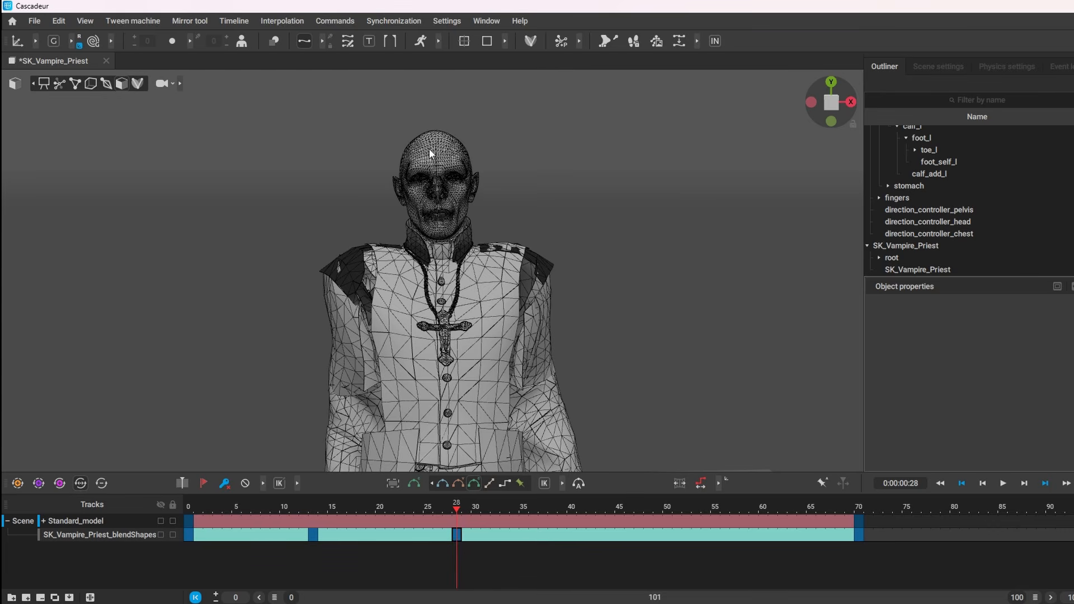
click(448, 197)
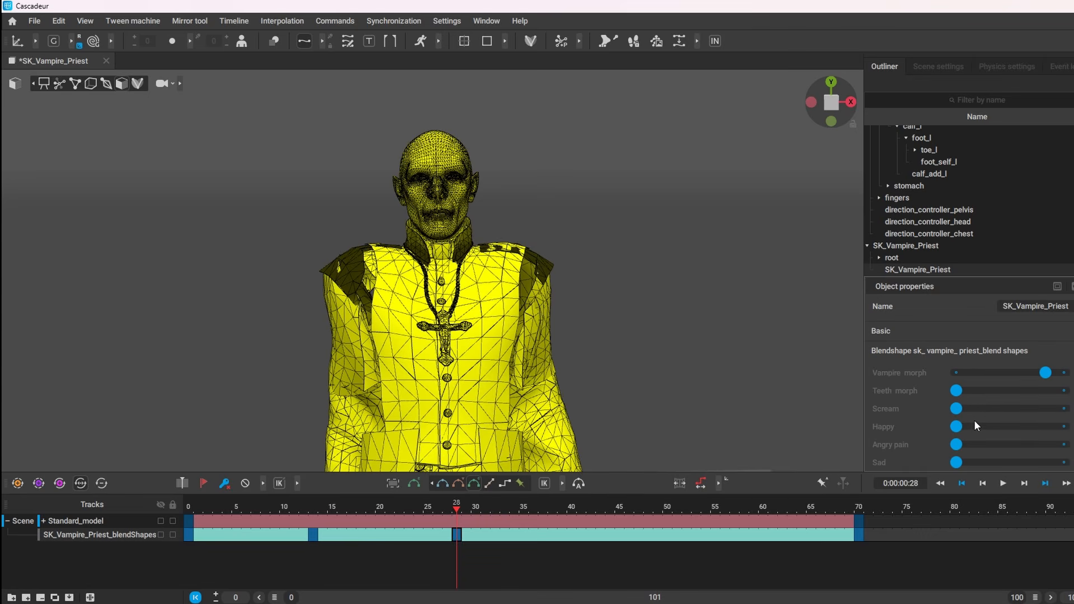
drag(957, 427, 1065, 427)
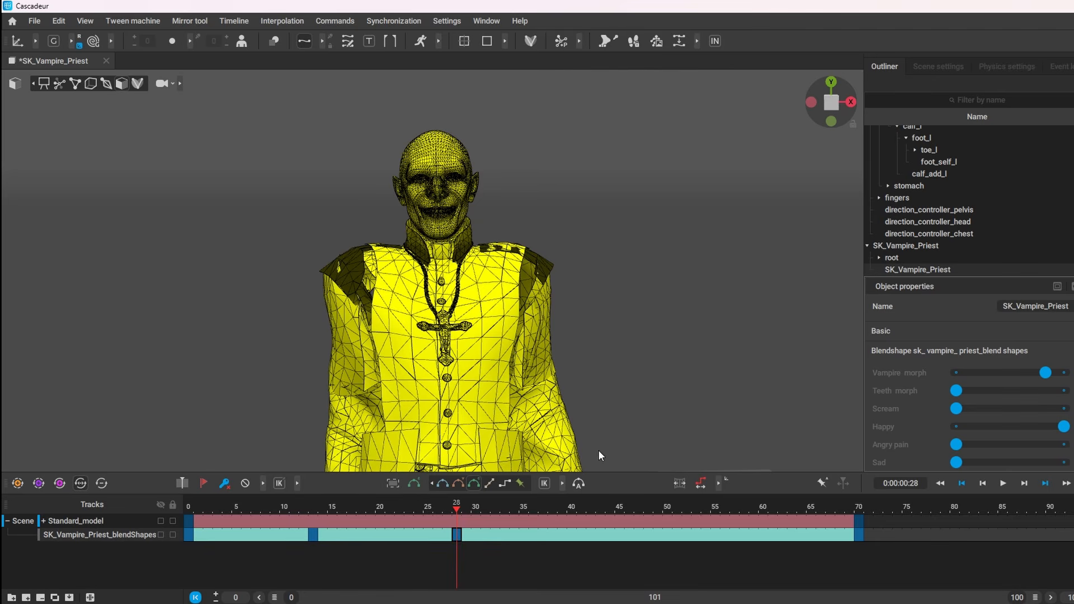
Scrub the timeline back to frame 0 to review the blendshape animation, and deselect the mesh
drag(350, 507, 183, 553)
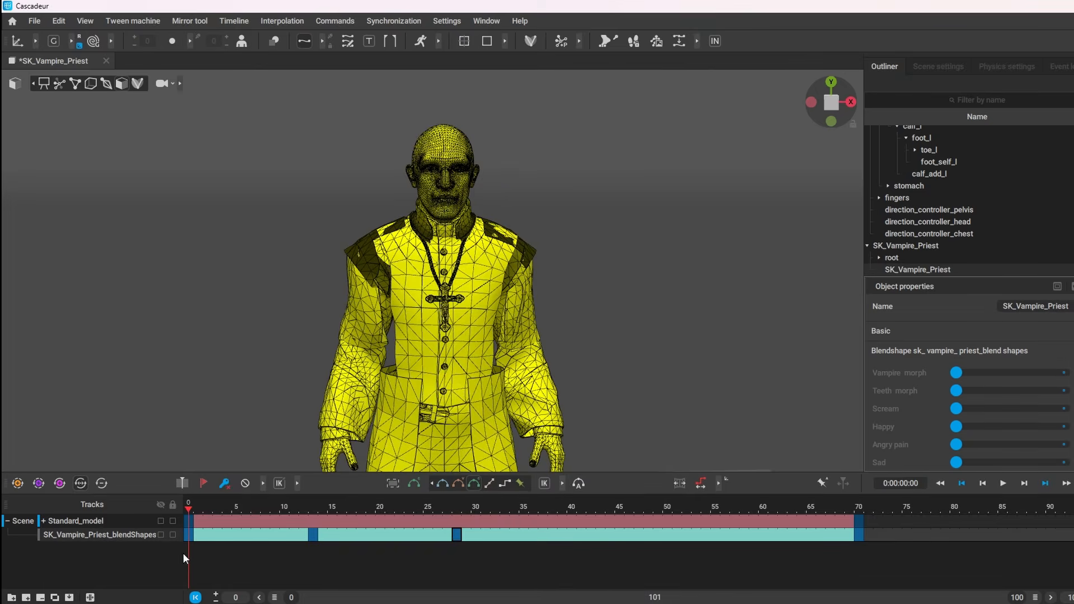
click(235, 257)
alt+drag(214, 307, 246, 304)
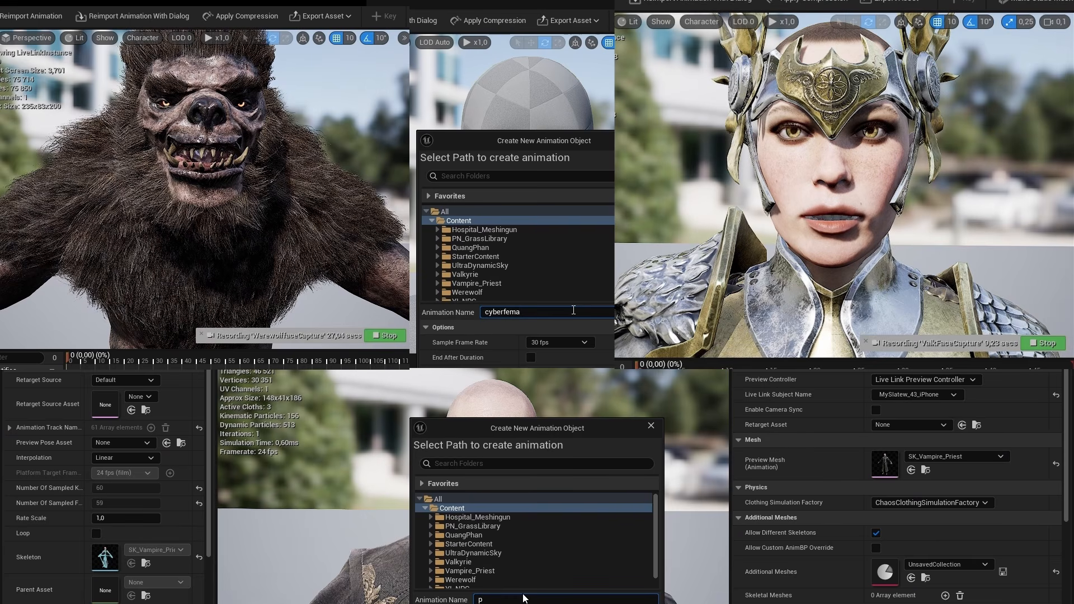
In Unreal Engine, name the new face capture animations cyberfemala and priestface and start recording them
text(la)
click(524, 600)
text(p)
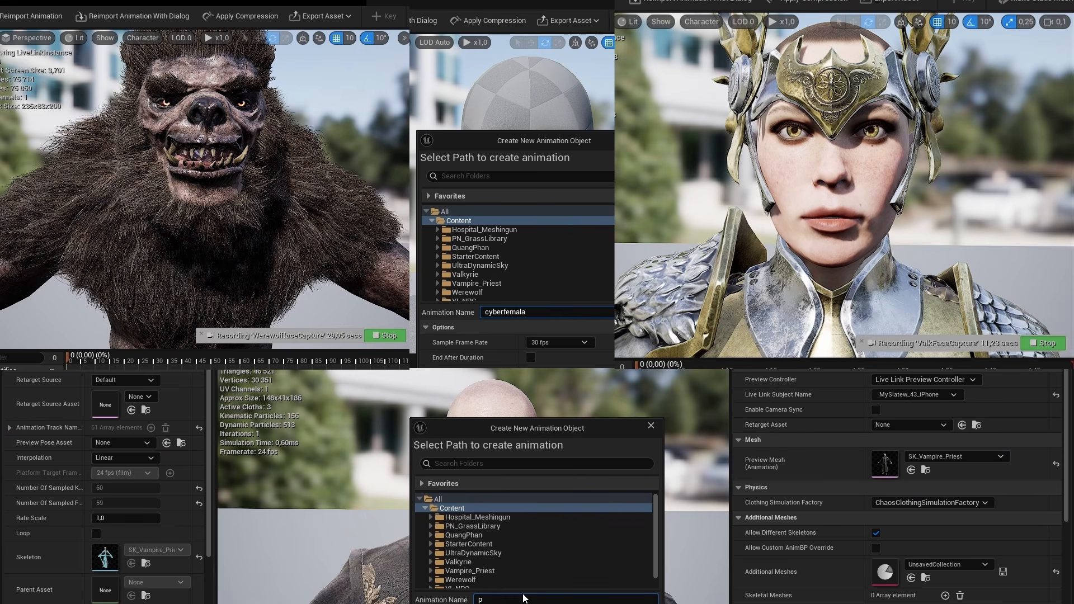
key(Return)
text(riest)
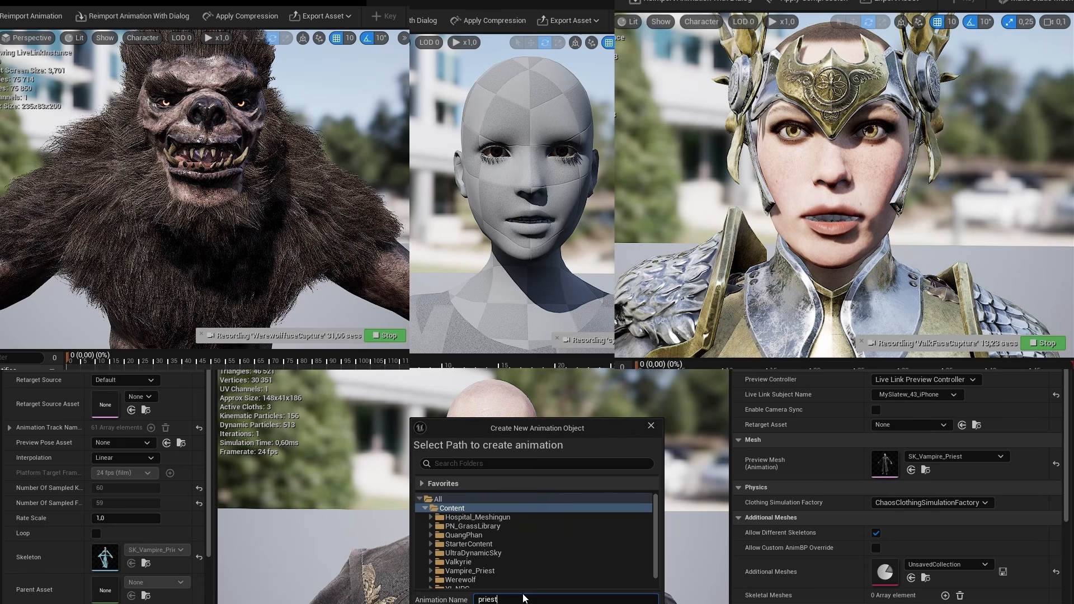
text(face)
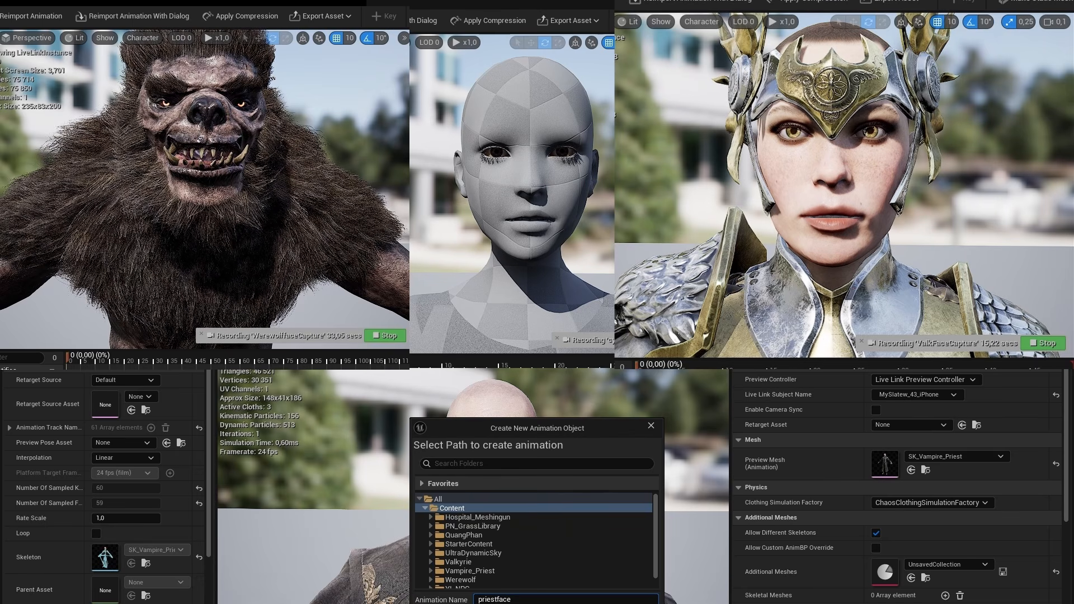
key(Return)
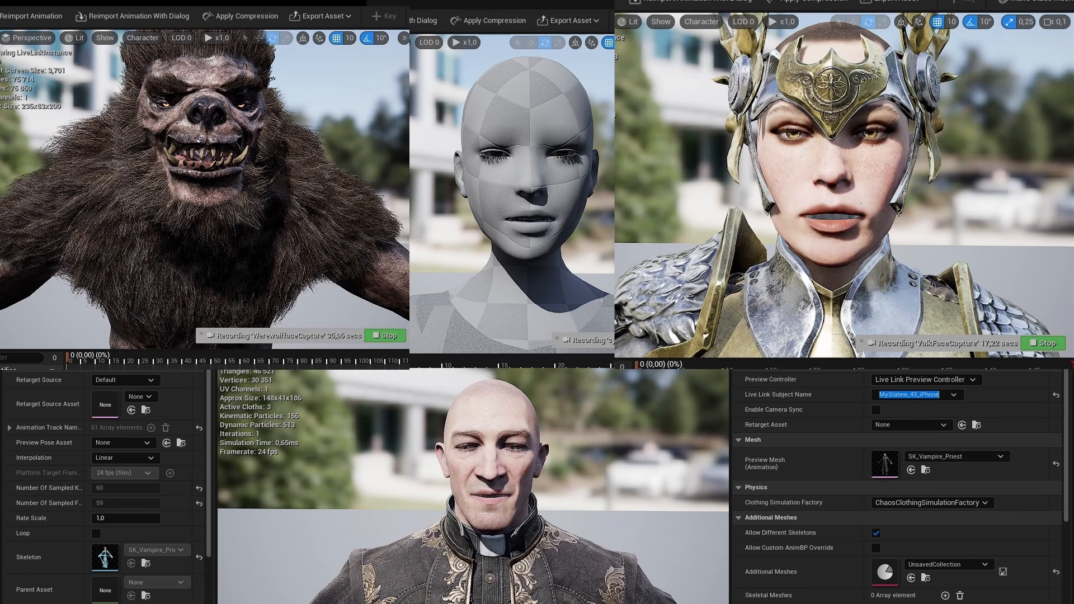
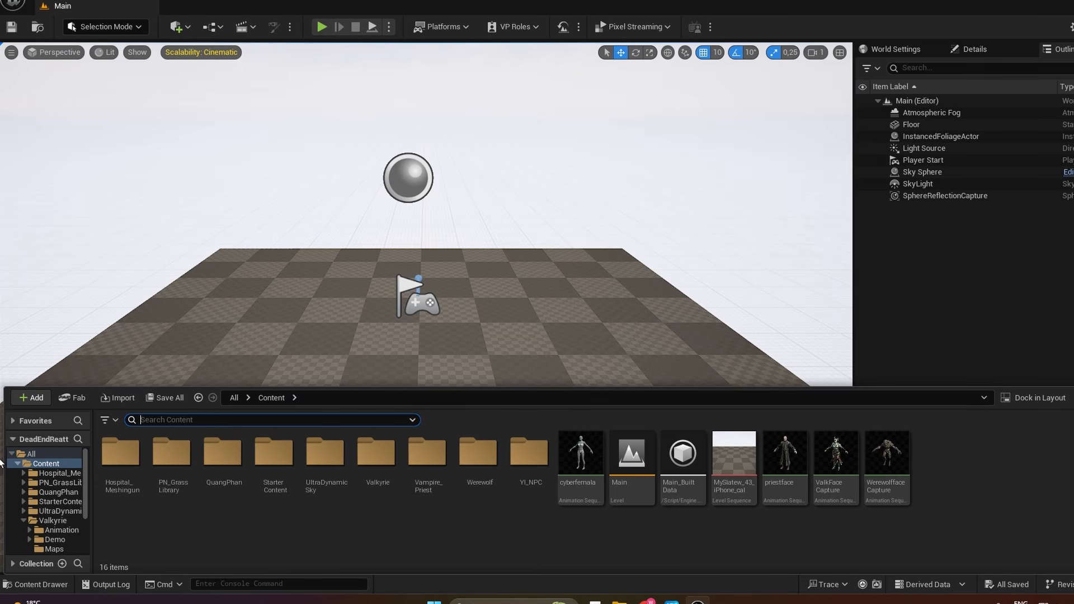
Open the SK_Vampire_Priest skeletal mesh from the Vampire_Priest Mesh folder in a maximized editor and examine it
scroll(72, 503, down, 3)
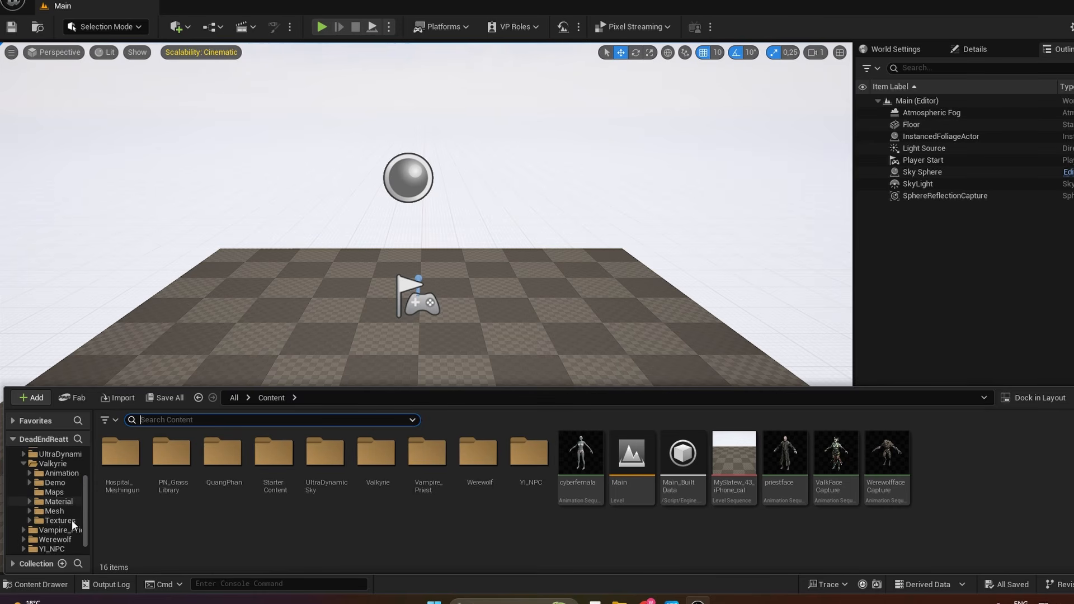
scroll(72, 519, down, 1)
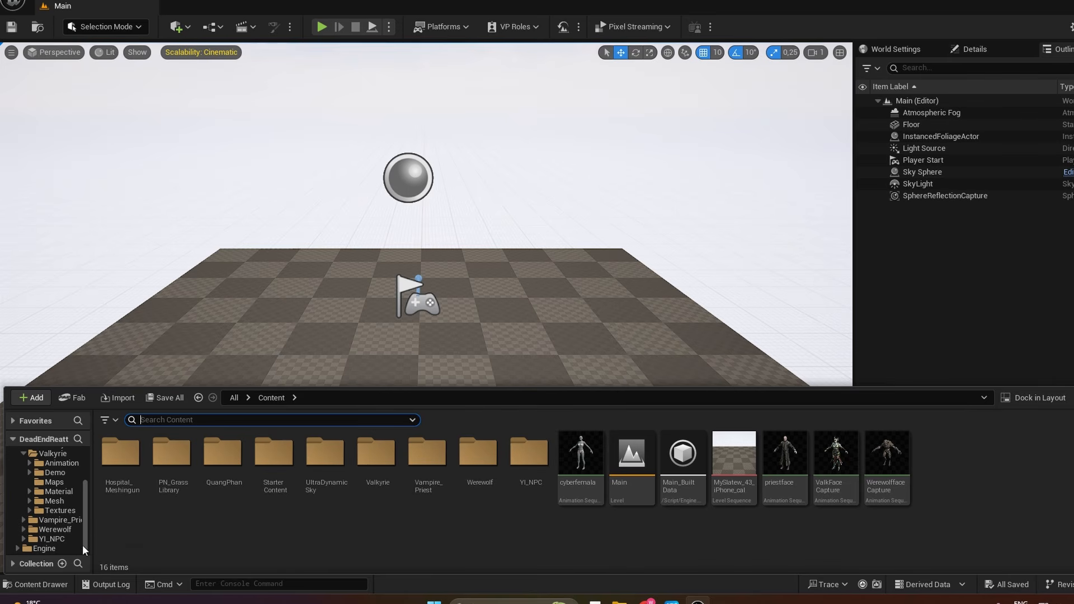
scroll(61, 532, up, 2)
click(24, 493)
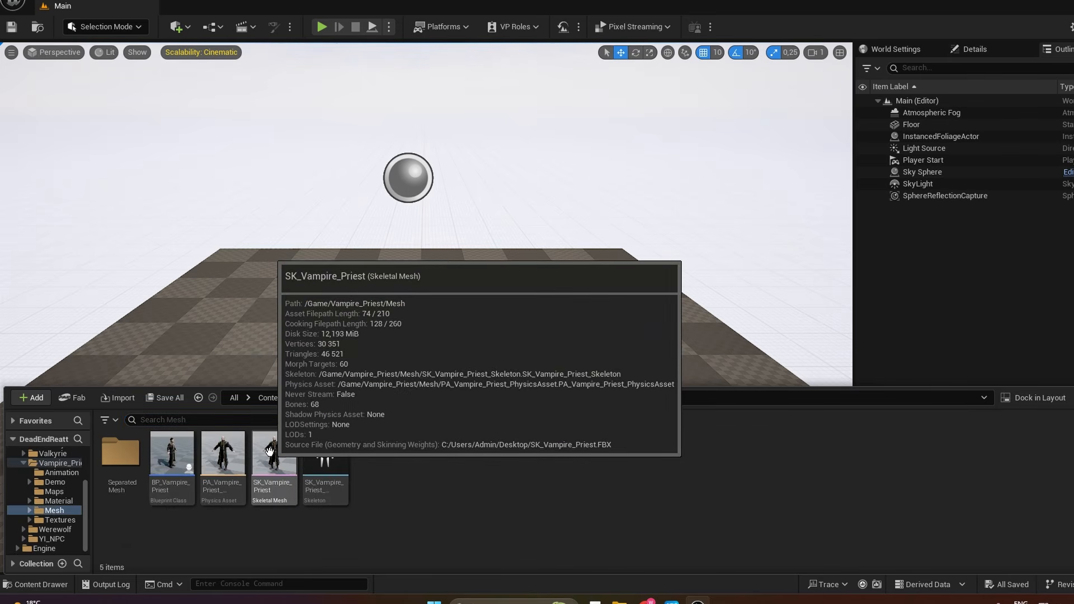
double_click(274, 456)
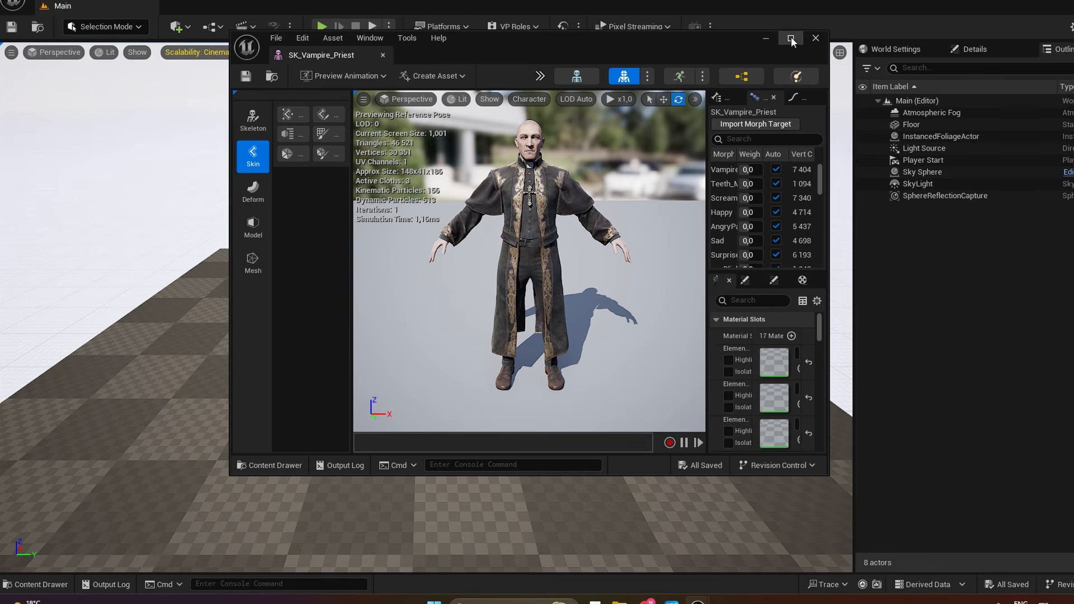
click(790, 36)
scroll(602, 415, up, 2)
scroll(600, 413, down, 2)
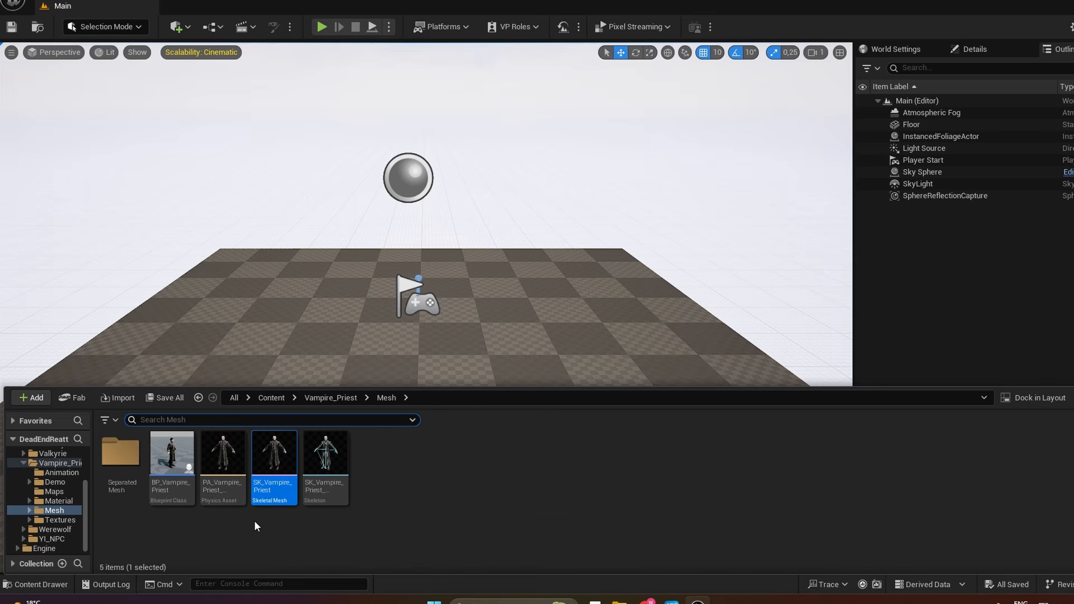
Open the SK_Vampire_Priest skeletal mesh, switch to its animation editor, and return to the Main level
double_click(279, 468)
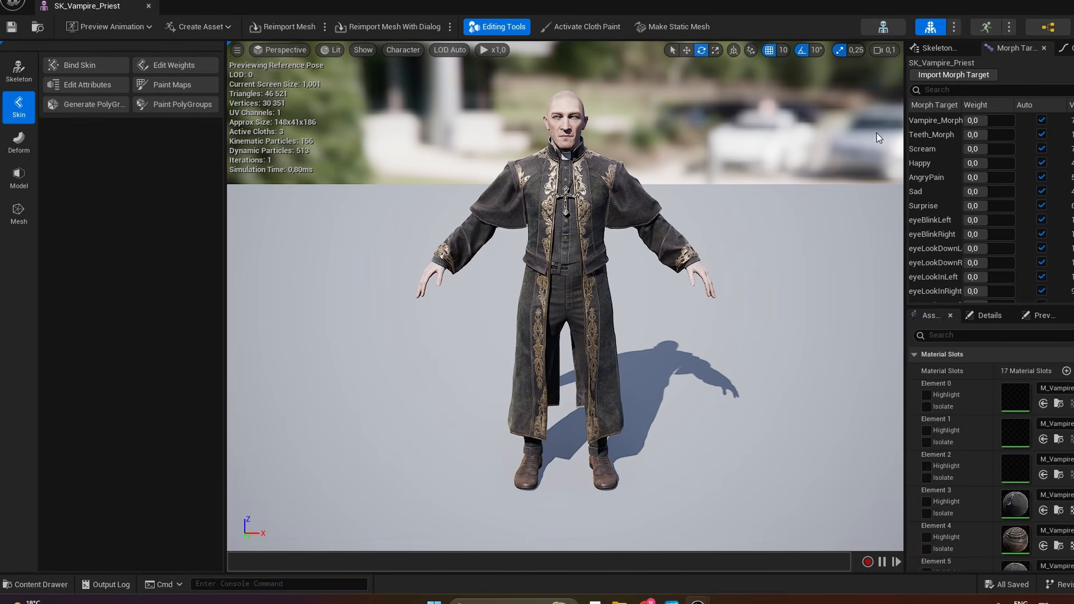
click(986, 28)
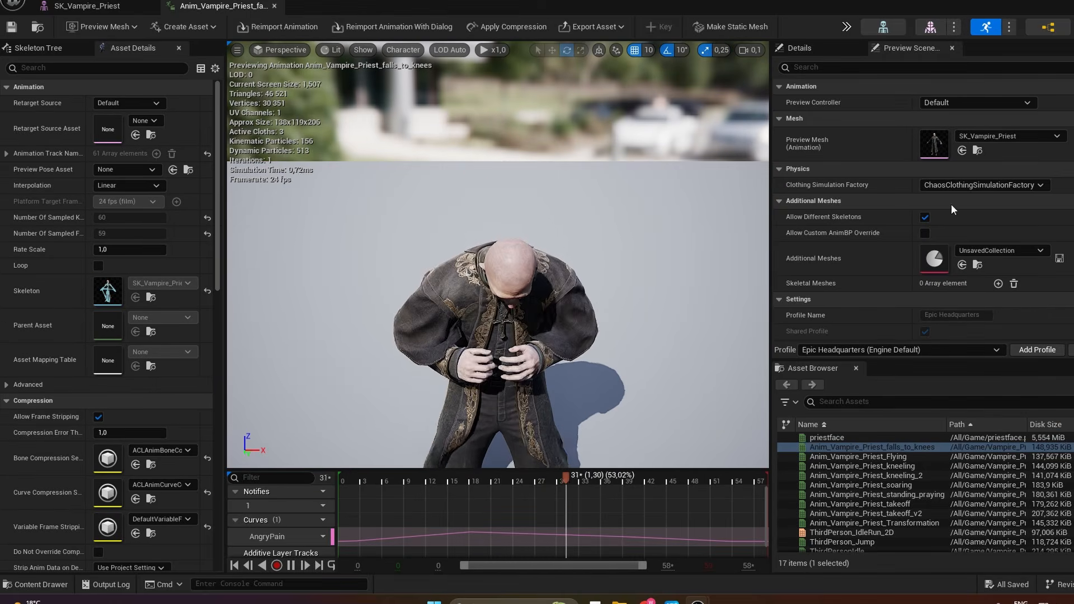
click(1055, 3)
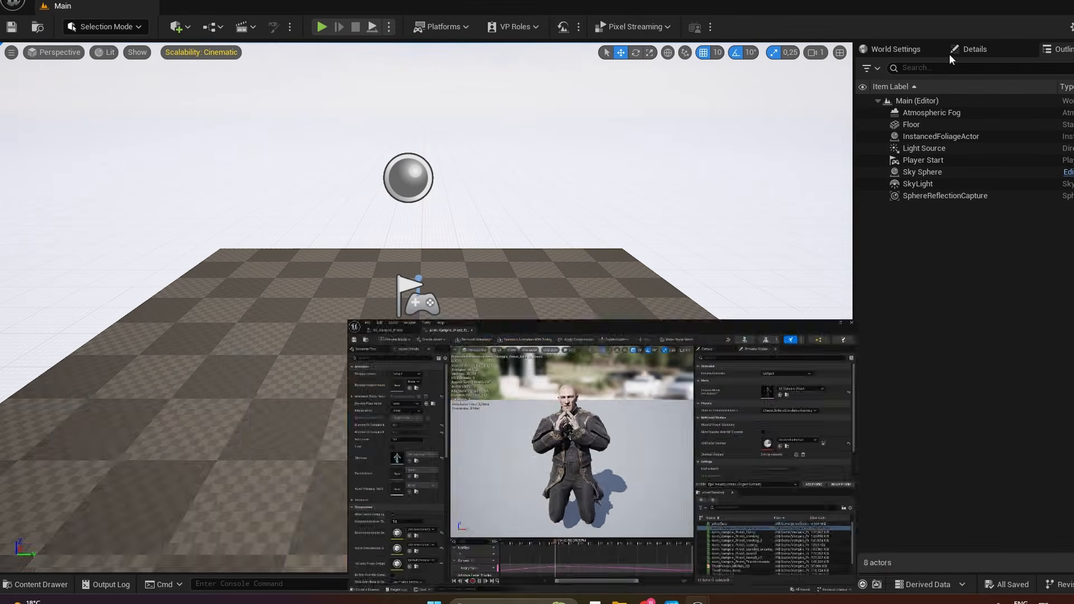
Import MySlatew_49_iPhone_cal.csv from Downloads into the Content folder and open the resulting level sequence
key(ctrl+space)
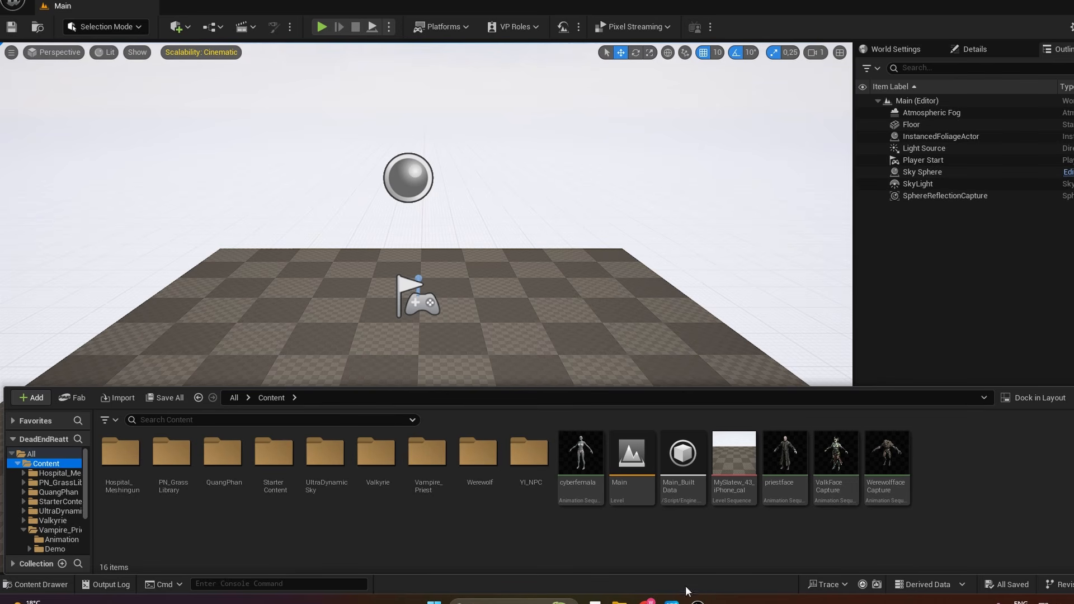
click(620, 601)
click(153, 274)
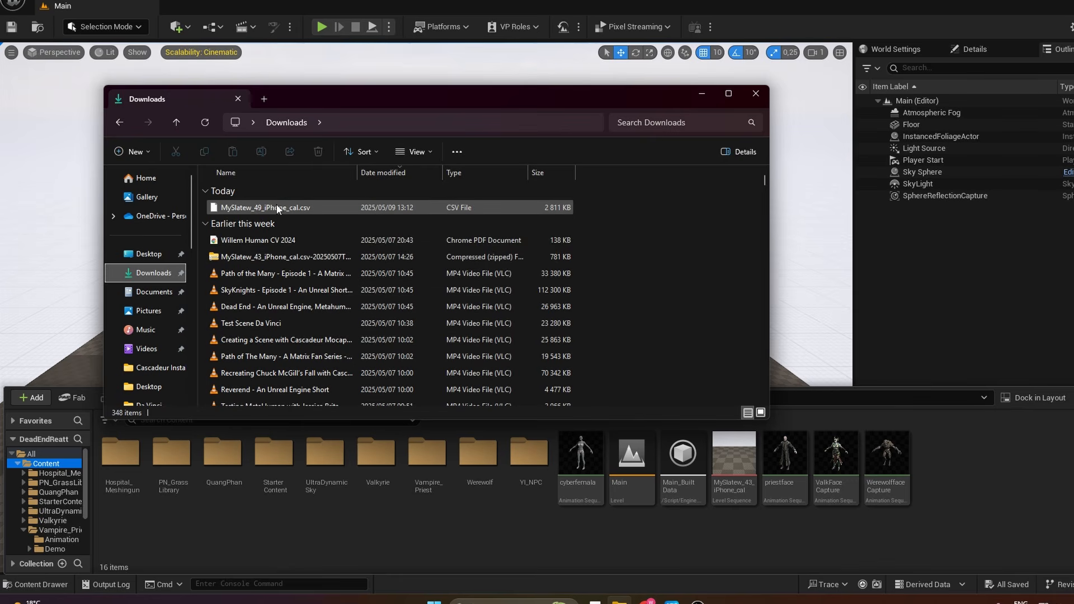
drag(239, 208, 996, 496)
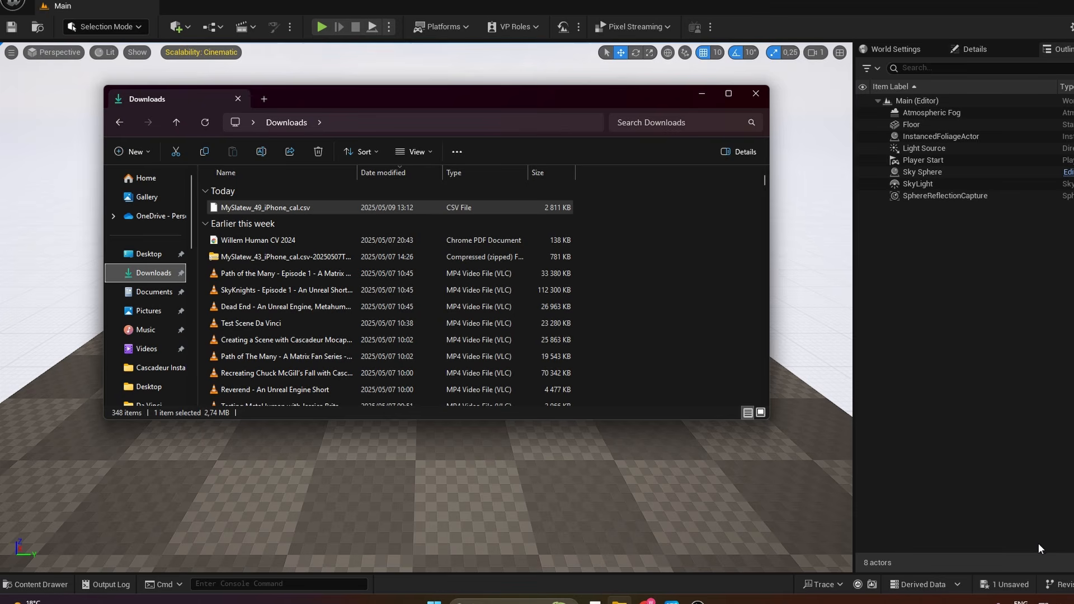
click(35, 584)
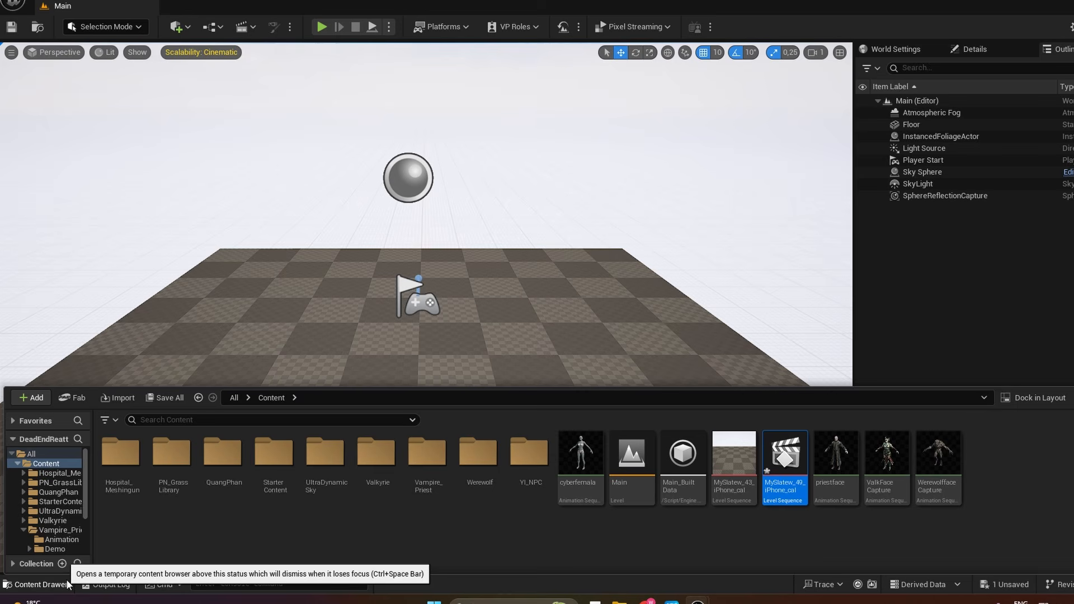
double_click(786, 461)
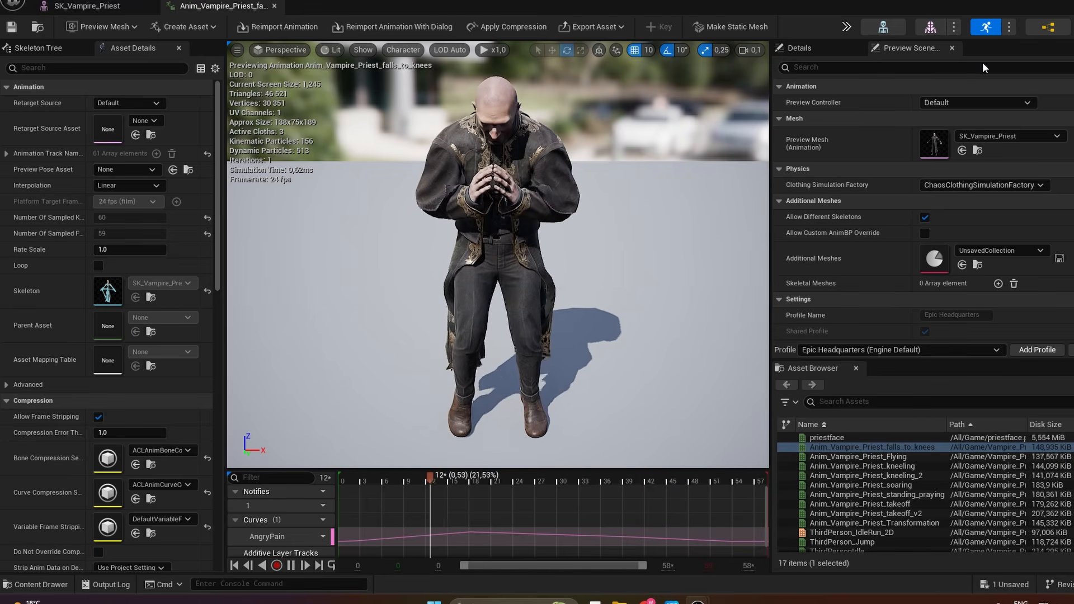
Set the animation's preview controller to Live Link Preview Controller with MySlatew_49_iPhone as the Live Link subject
click(1026, 102)
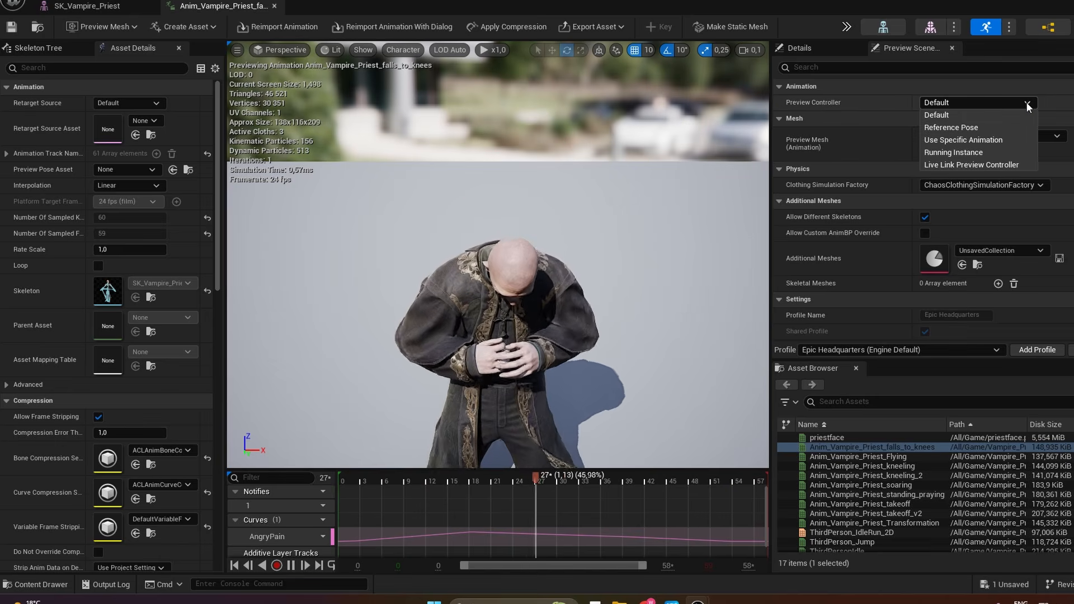
click(997, 165)
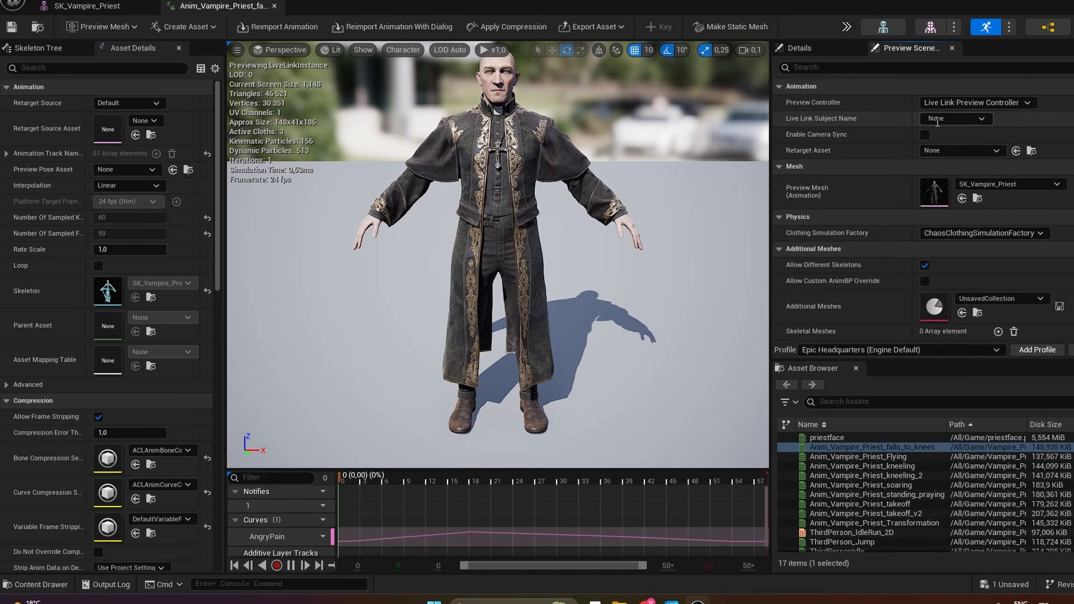
click(987, 121)
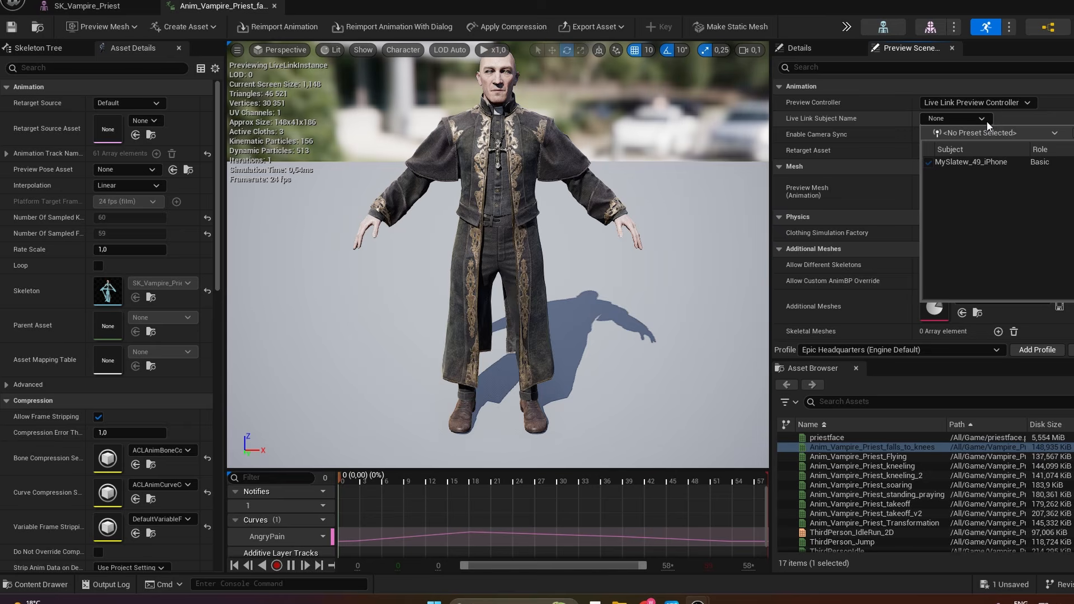
click(982, 161)
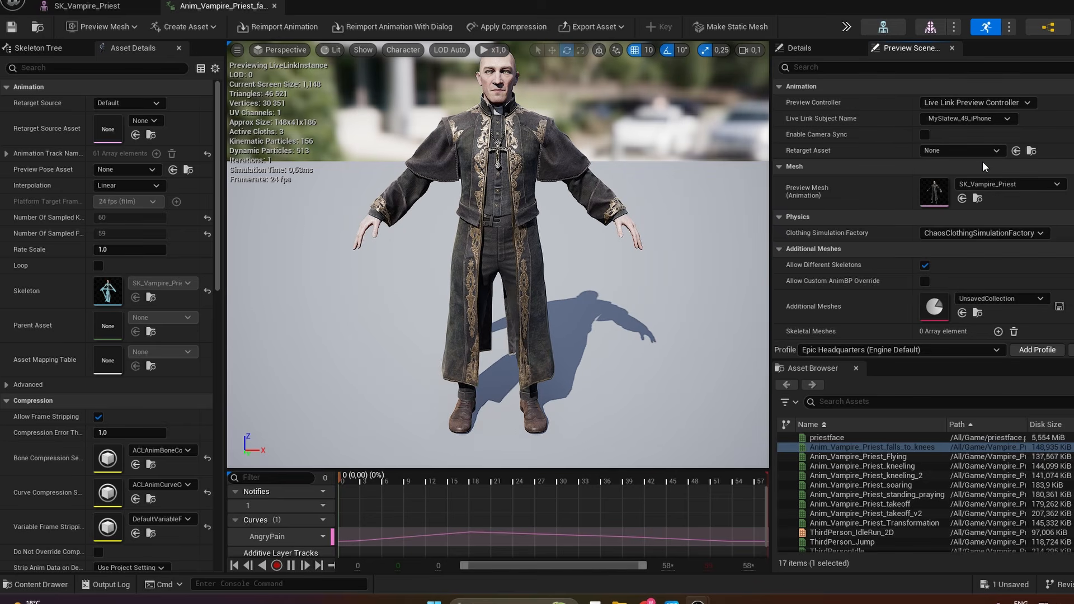
Start recording a new animation named AnimatedPerformancePries in the Content folder at 30 fps
mouse_move(562, 280)
right_down()
mouse_move(564, 227)
mouse_move(565, 260)
right_up()
key(w)
key(w)
key(q)
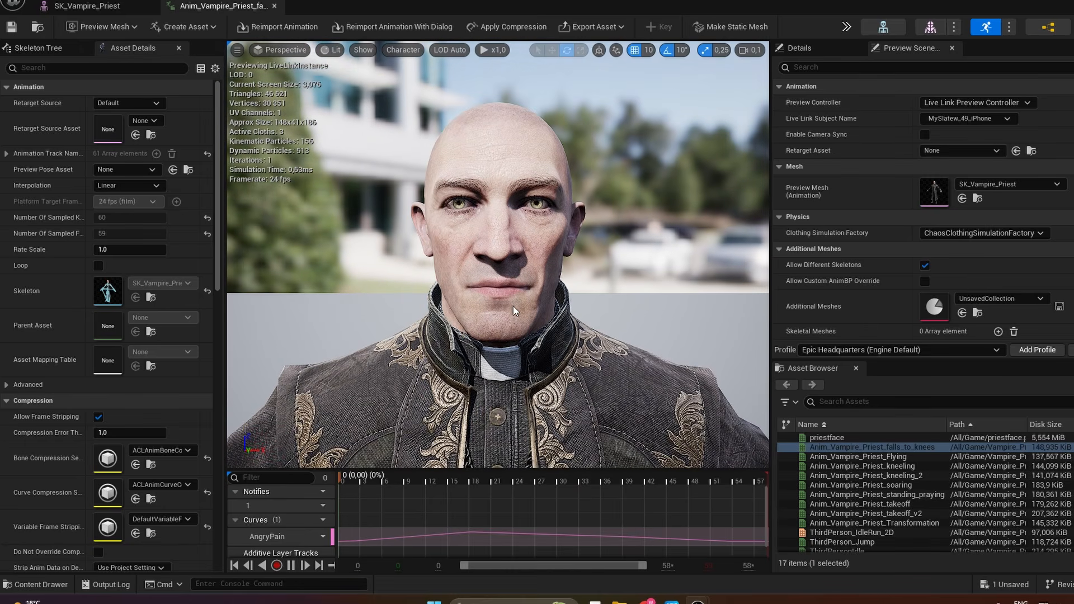
click(276, 566)
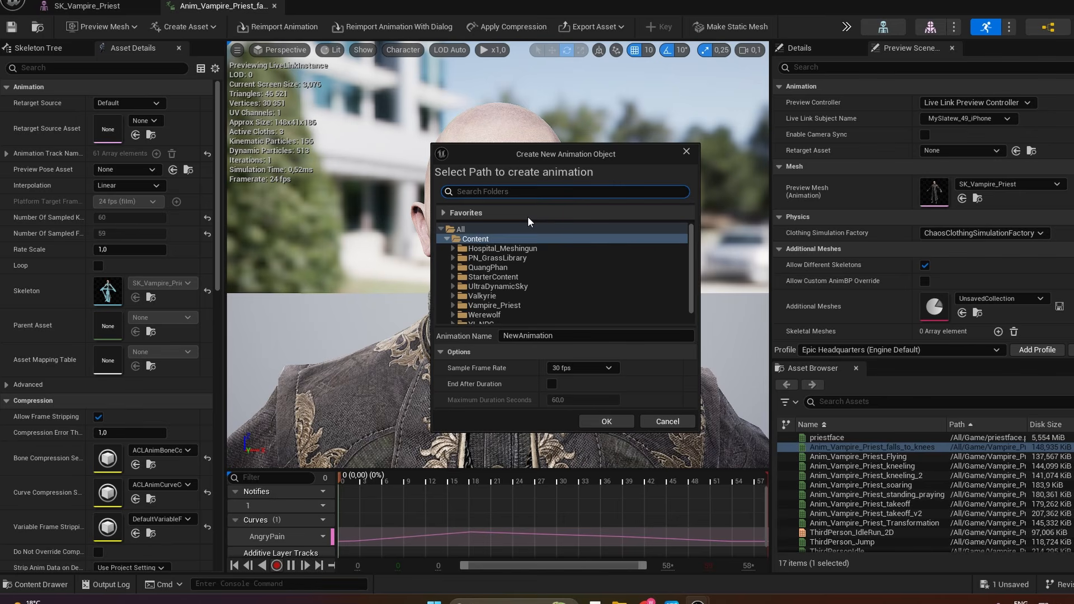
click(544, 335)
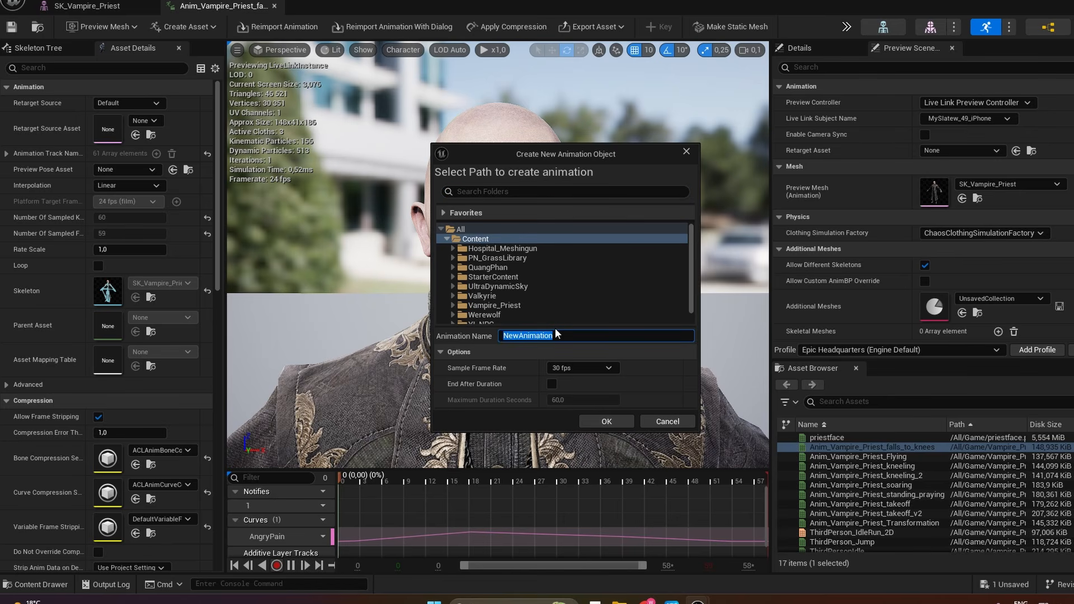
text(AnimatedPerformancePries)
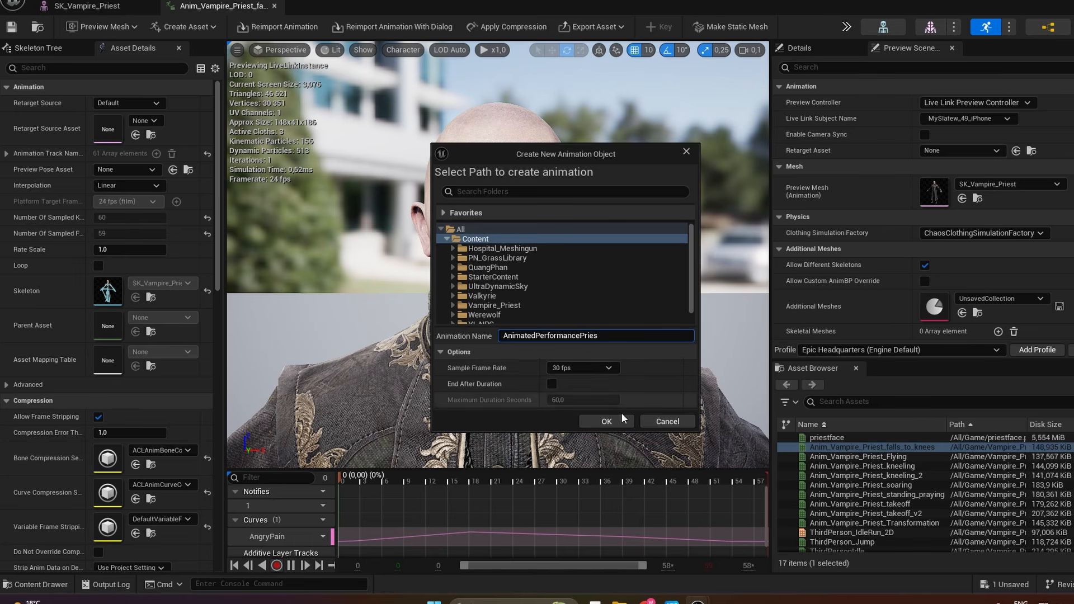
click(608, 422)
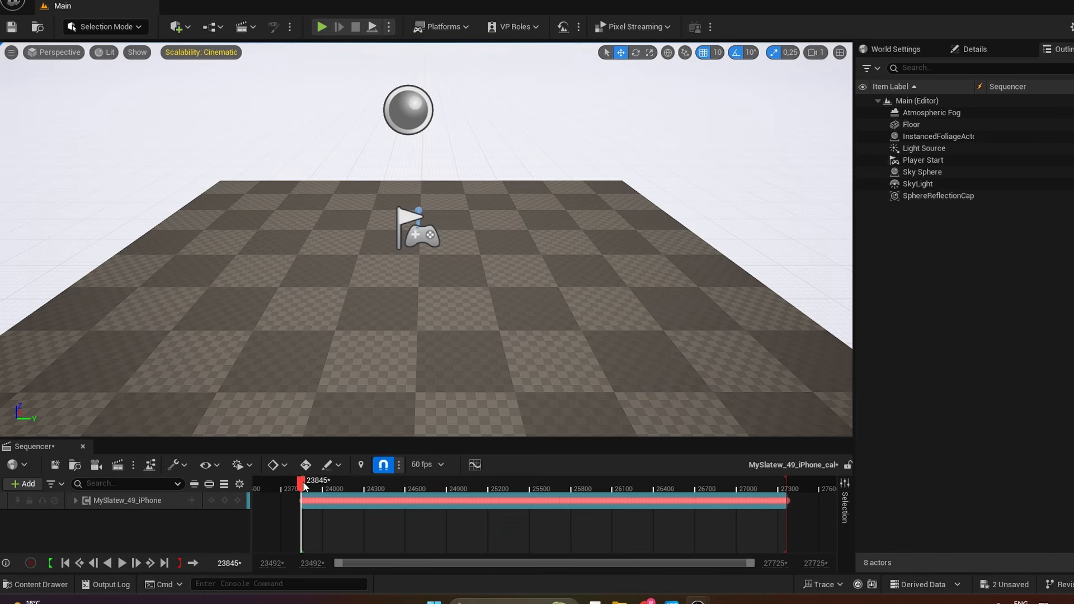
Play the facial capture sequence through, stop recording AnimatedPerformancePries, and return to the Main level
click(122, 563)
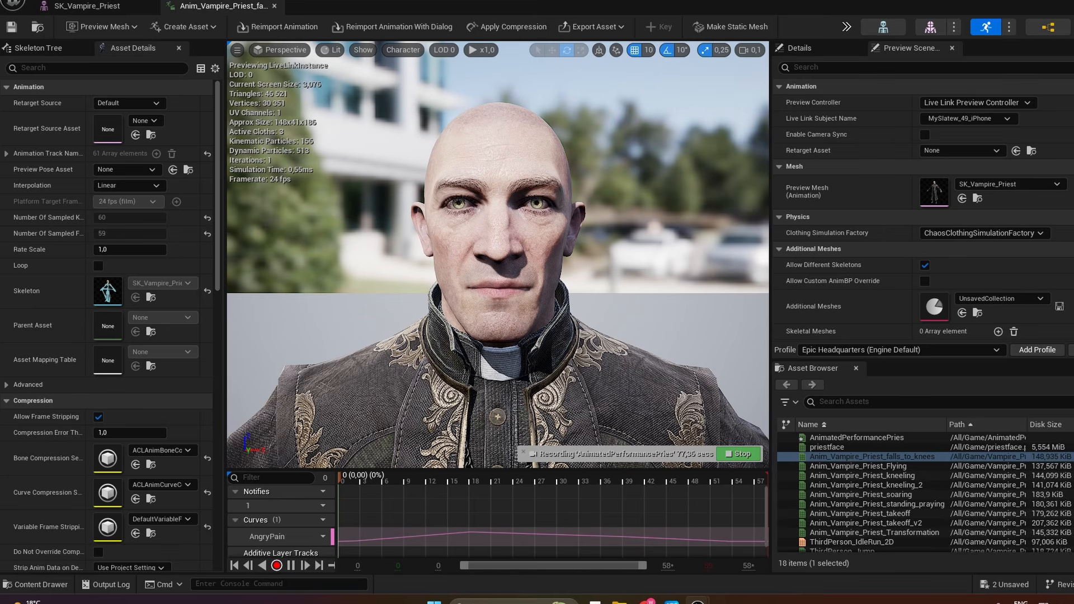
click(744, 454)
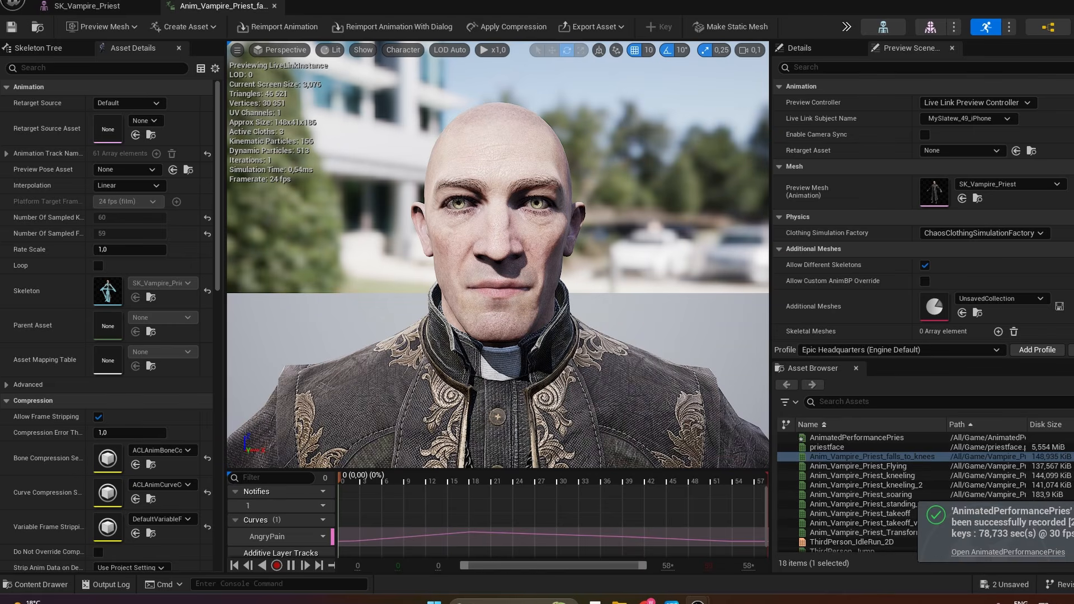
click(1072, 5)
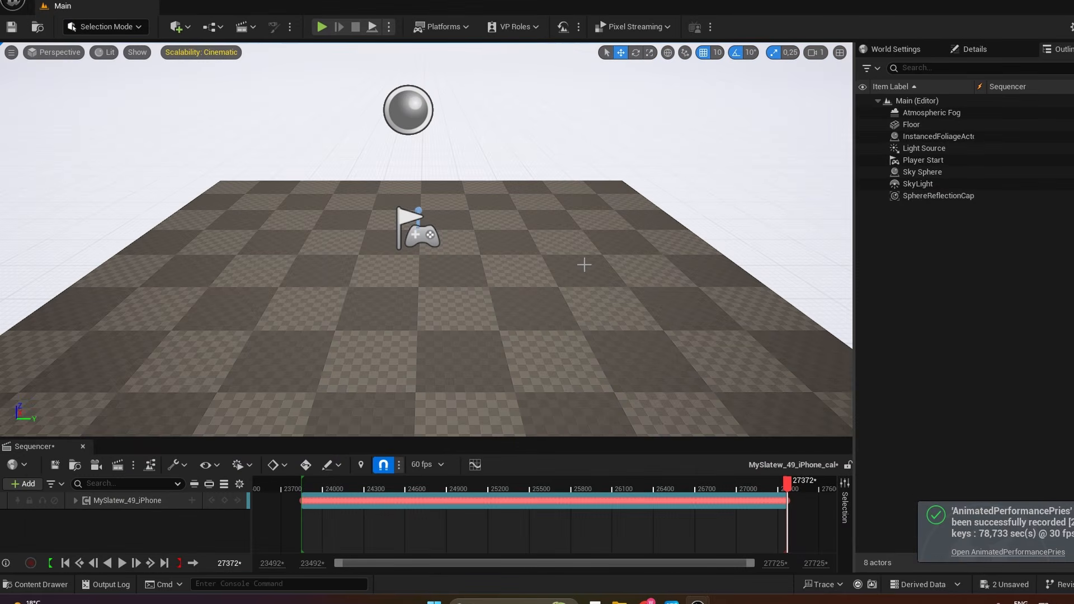
Open the AnimatedPerformancePries animation from the Content folder, examine the priest's face in its preview, and close it
click(34, 585)
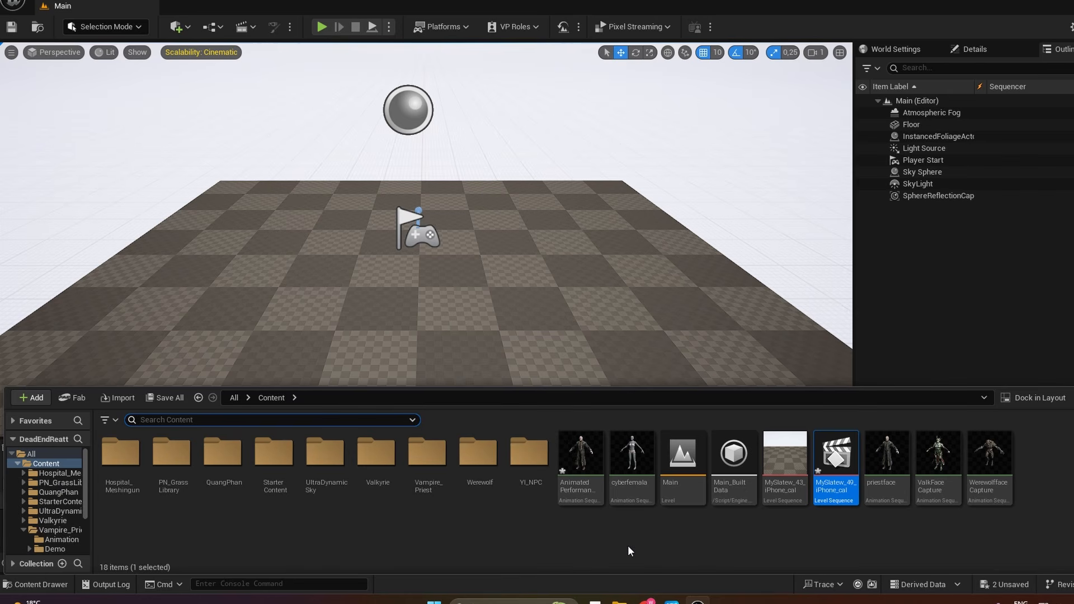
click(693, 550)
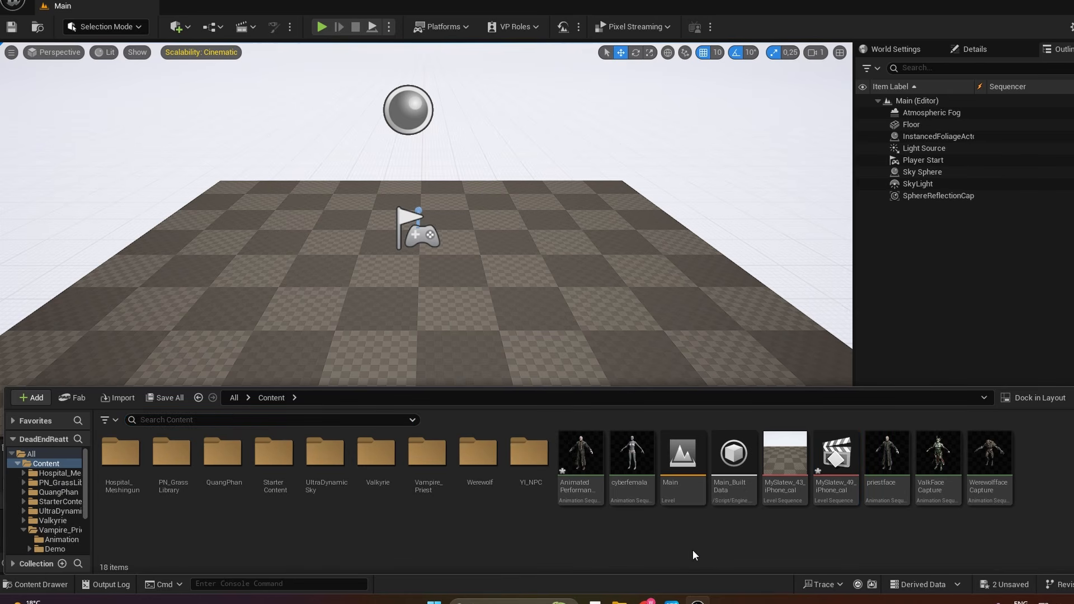
double_click(578, 471)
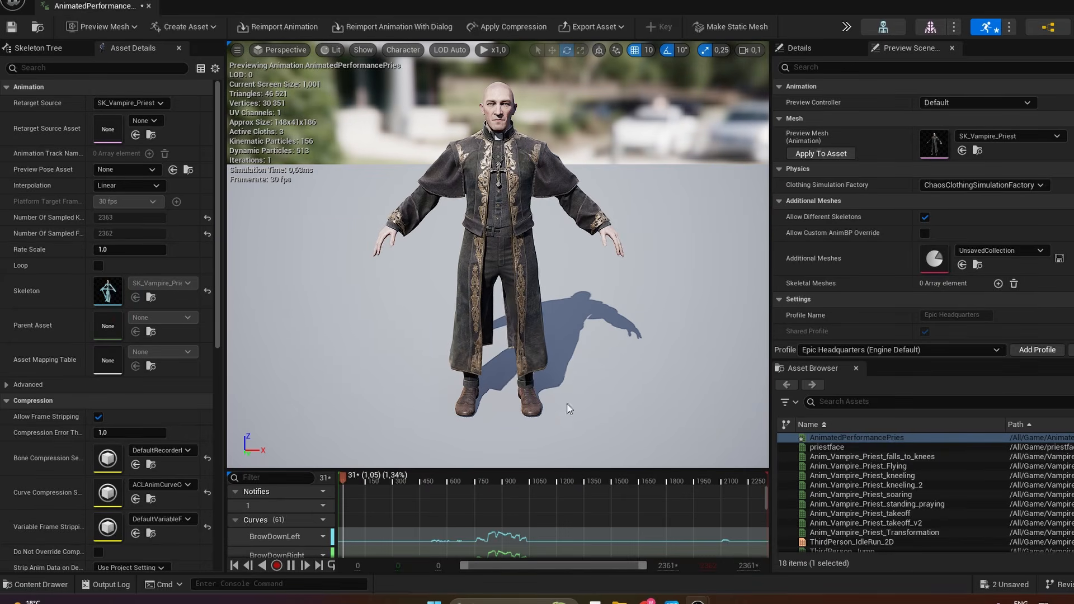
mouse_move(498, 254)
right_down()
mouse_move(498, 218)
mouse_move(498, 237)
right_up()
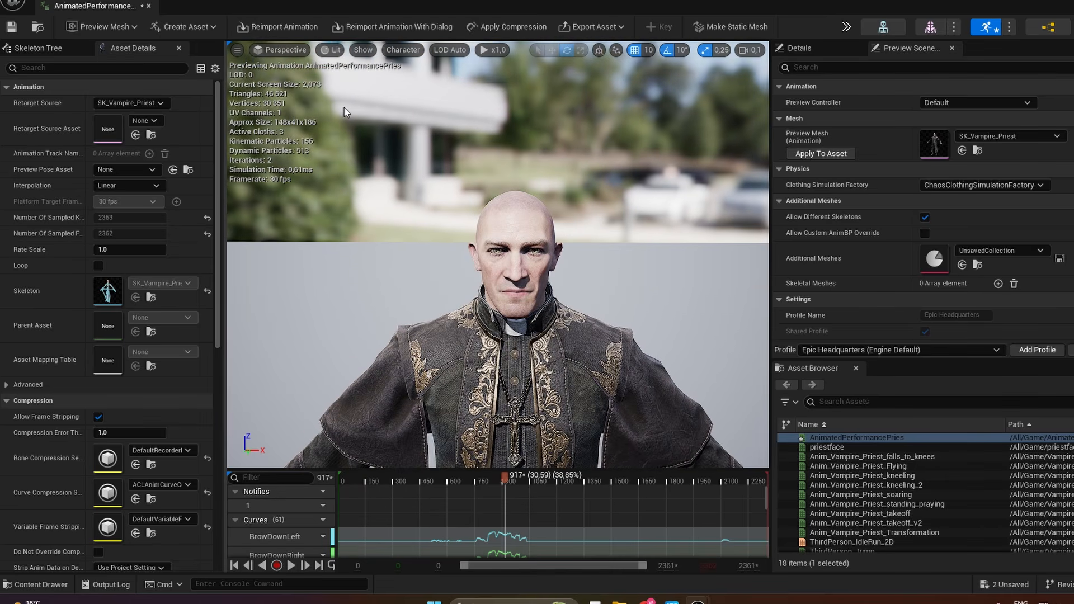
click(148, 6)
Export the AnimatedPerformancePries asset as an FBX file named ExportCorrectPerformance into G:/Apologue/Blendshapes
click(36, 584)
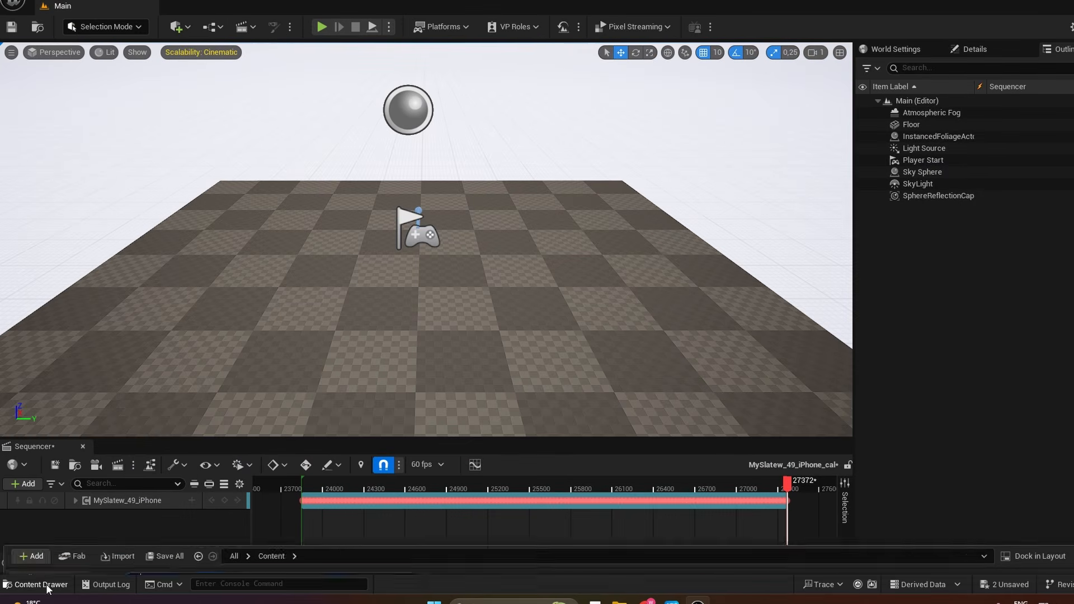
right_click(572, 473)
mouse_move(634, 302)
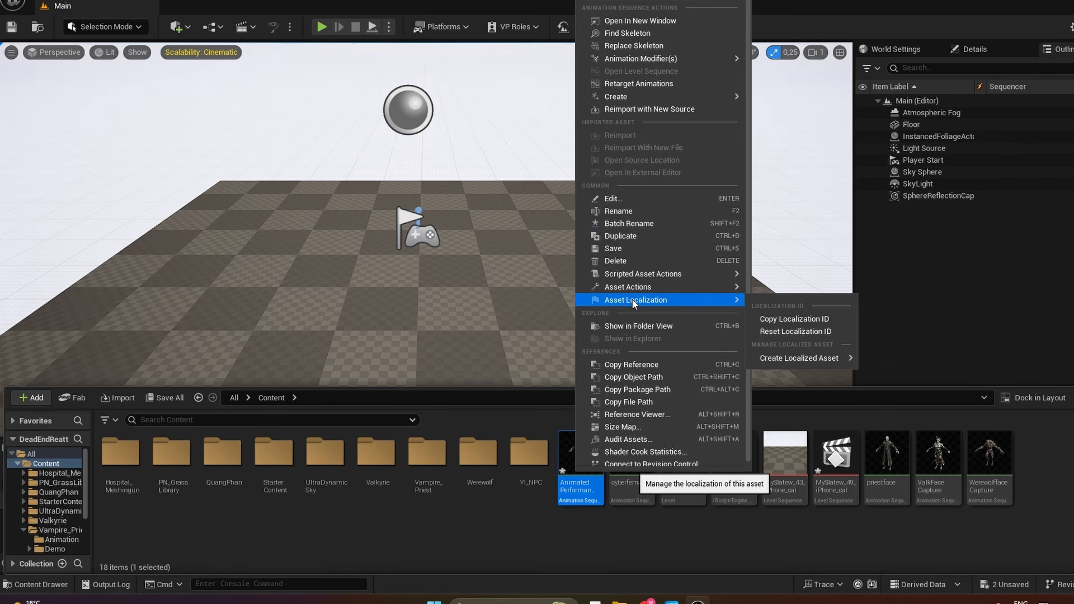
mouse_move(681, 287)
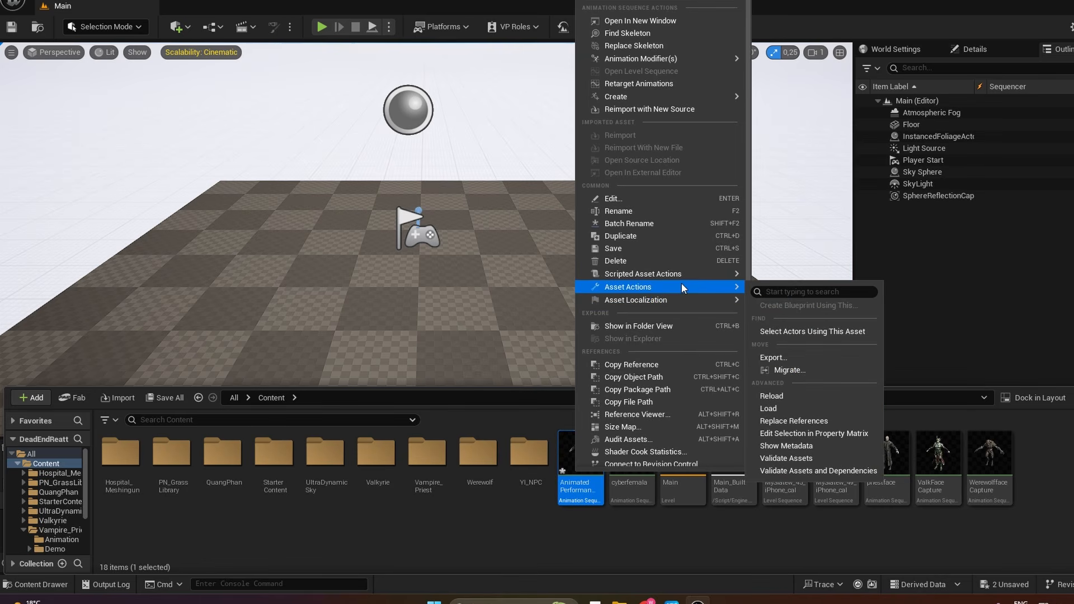
click(803, 359)
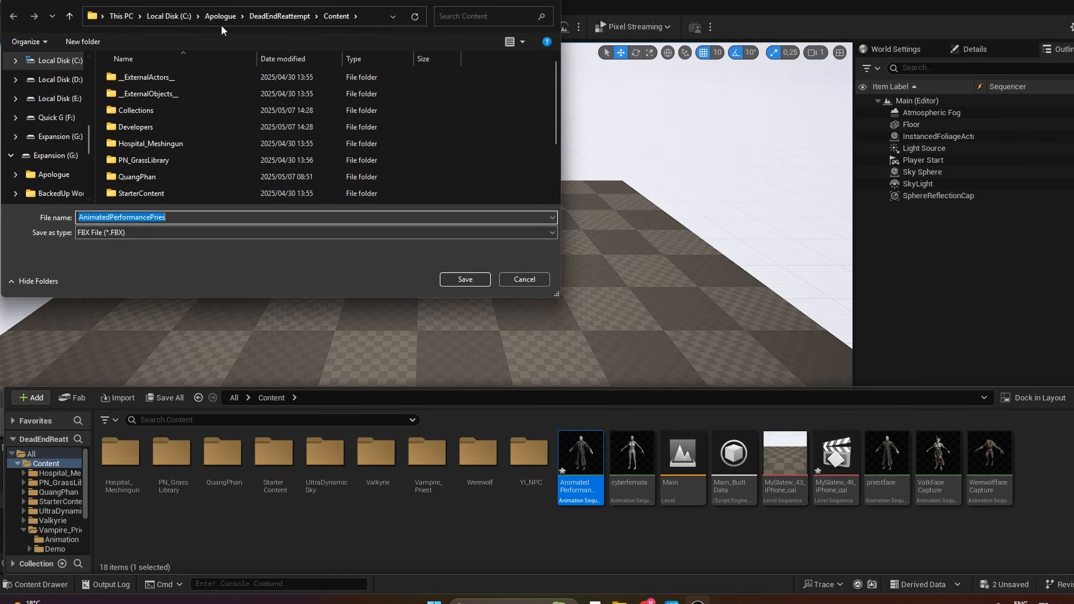
click(54, 174)
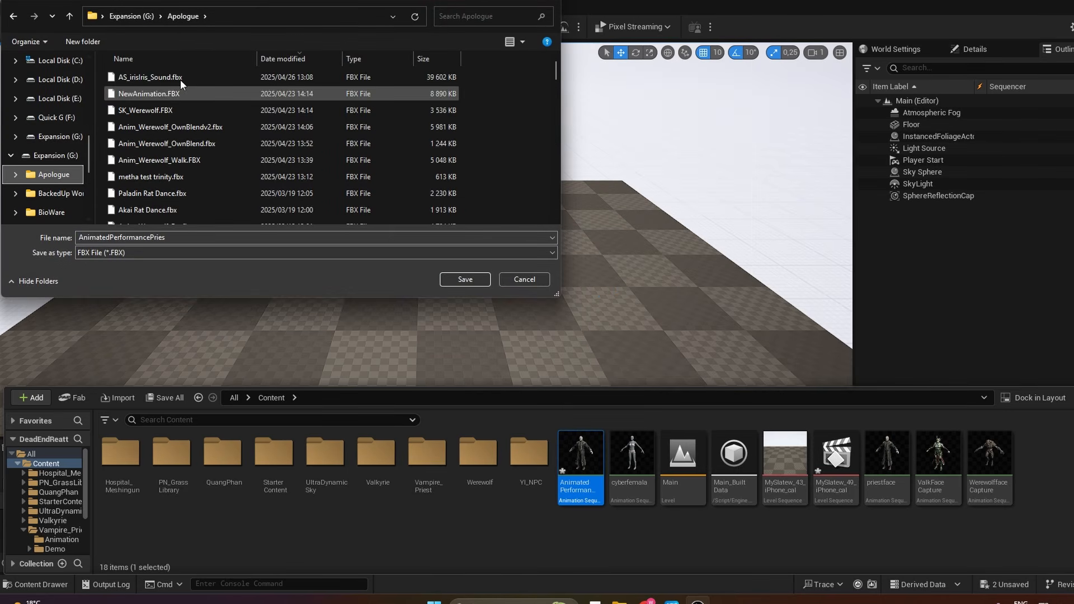
scroll(179, 100, down, 5)
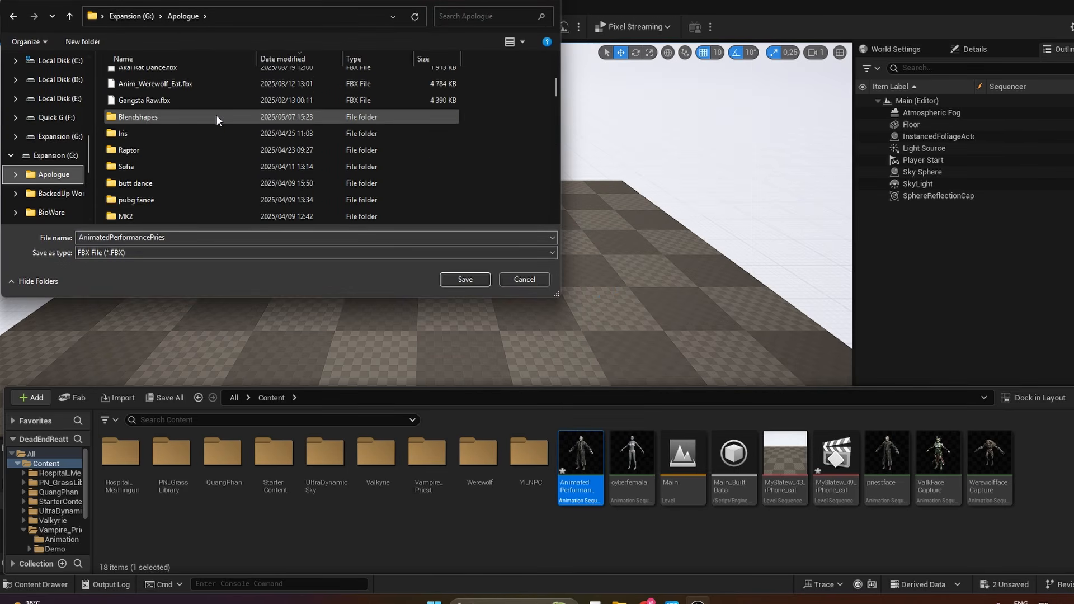
double_click(178, 112)
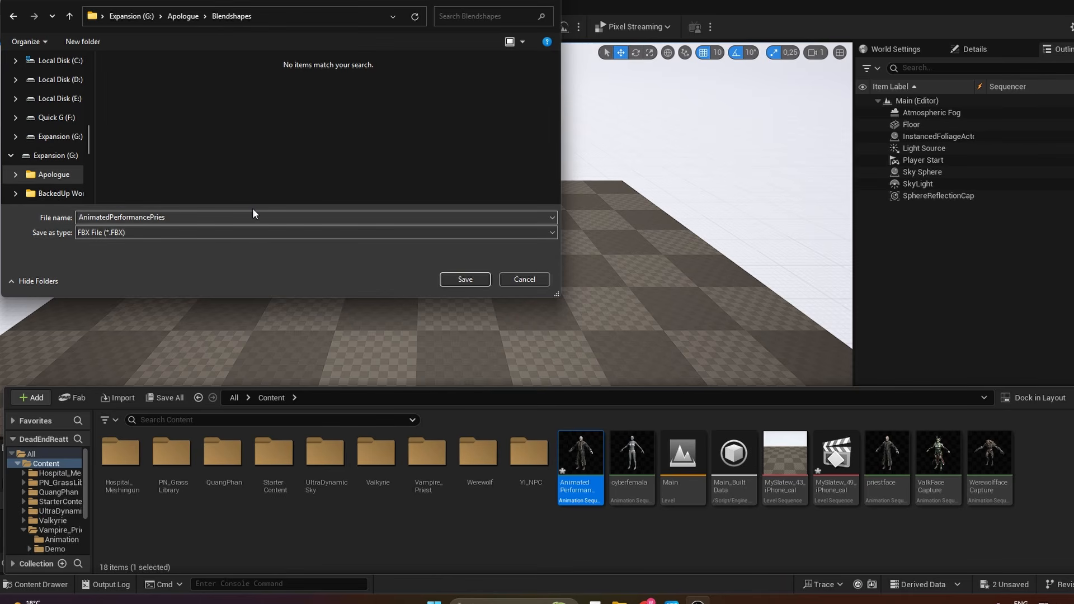
click(464, 280)
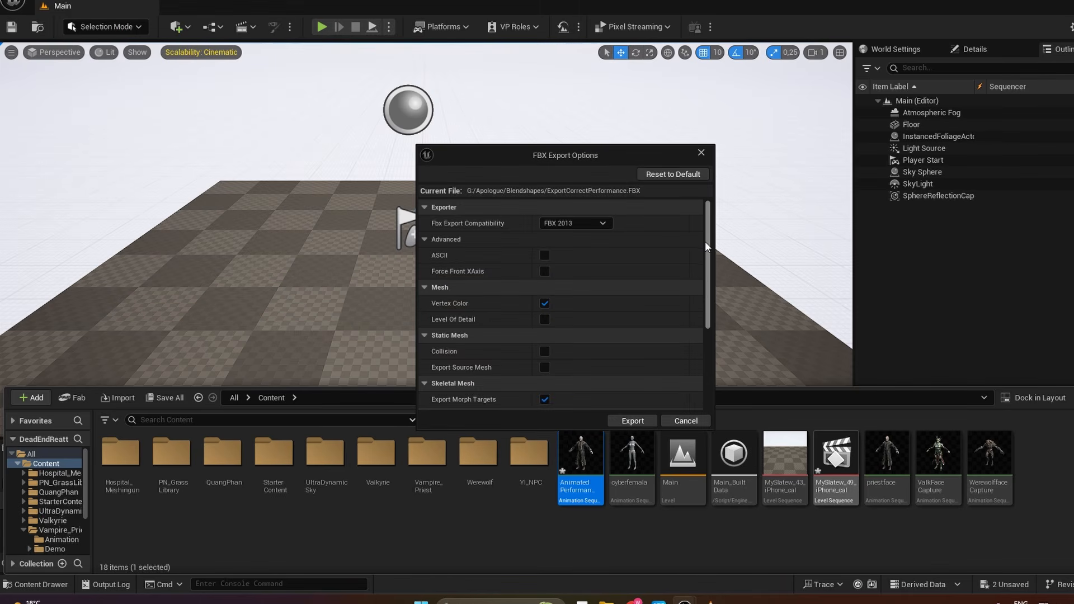
Enable Collision in the FBX export options, check the morph target and preview mesh settings, and complete the export
scroll(703, 262, down, 5)
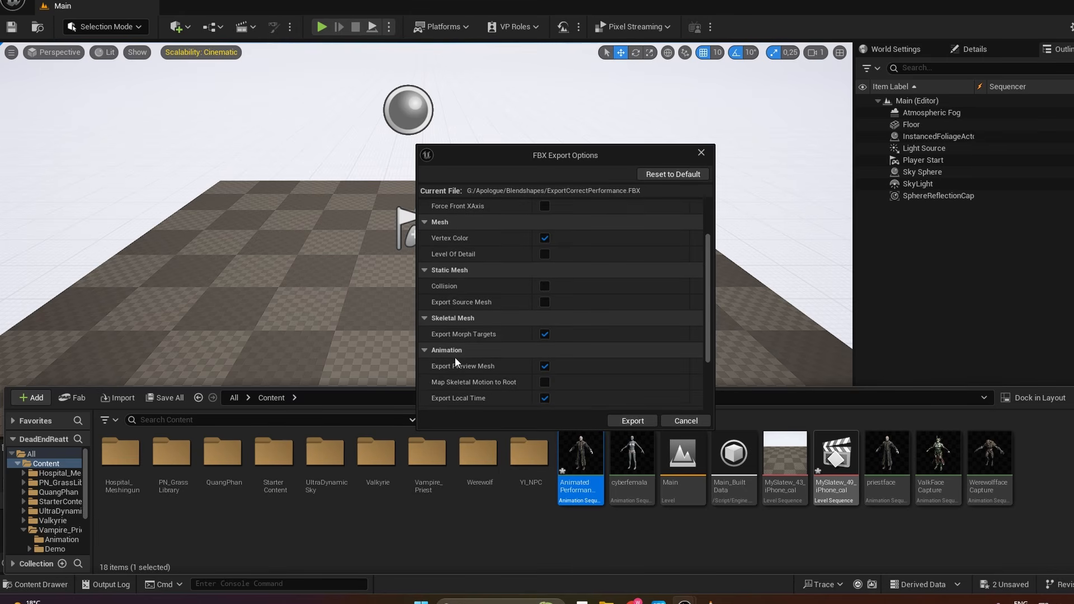
scroll(546, 269, up, 1)
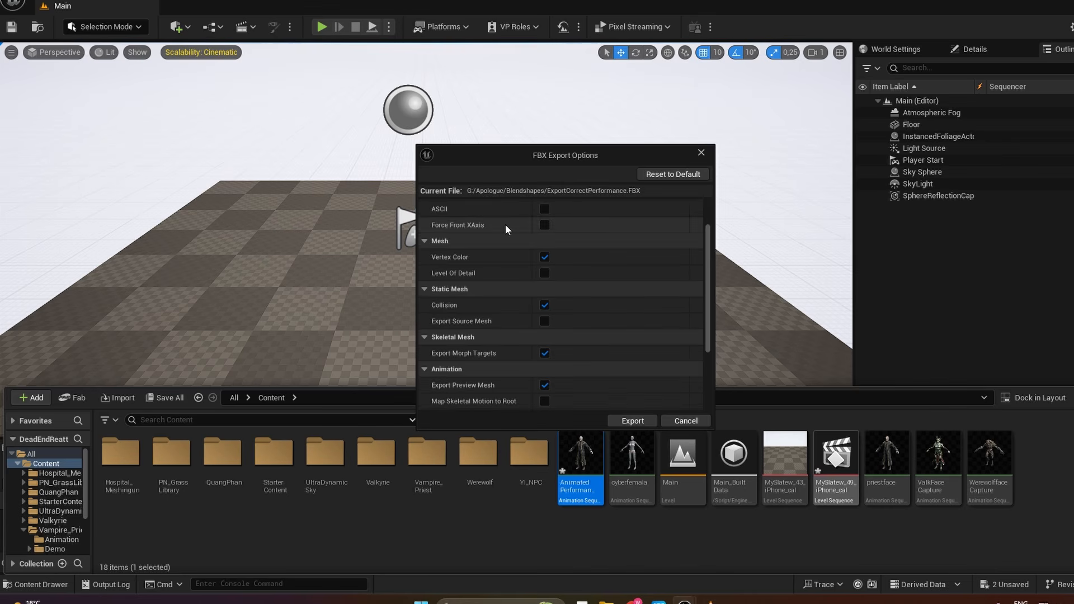
click(544, 305)
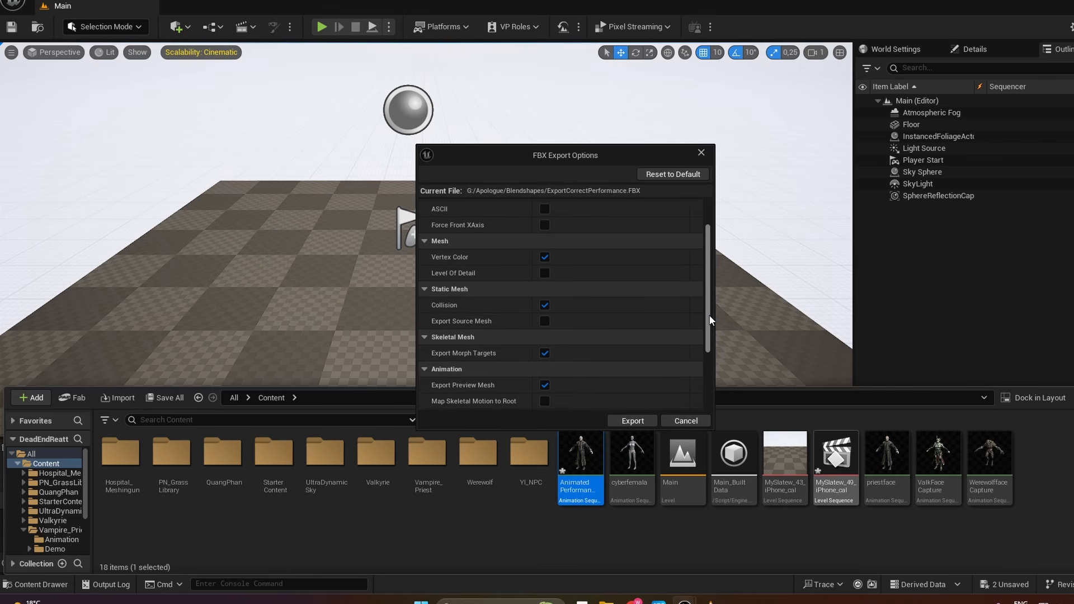
scroll(703, 361, down, 5)
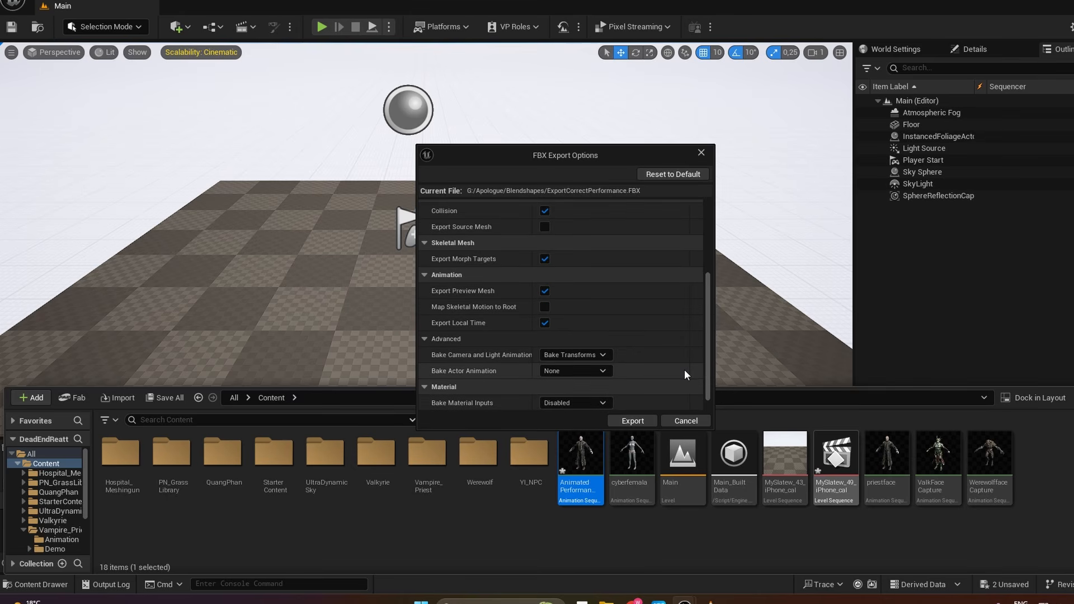
click(624, 423)
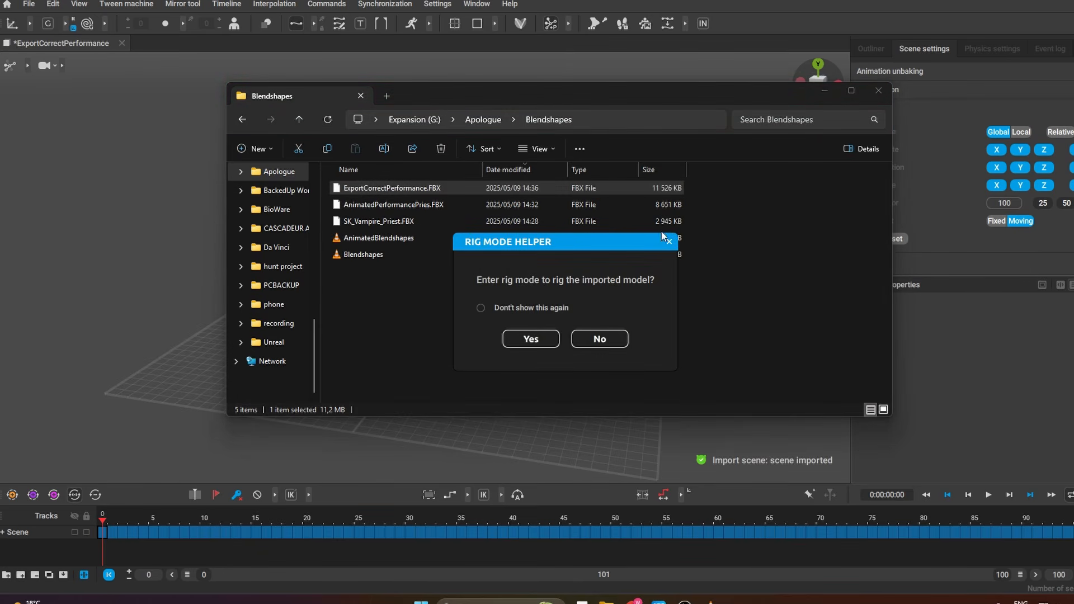
In Cascadeur, close the Blendshapes folder window and enter rig mode for the imported ExportCorrectPerformance model
drag(582, 106, 739, 100)
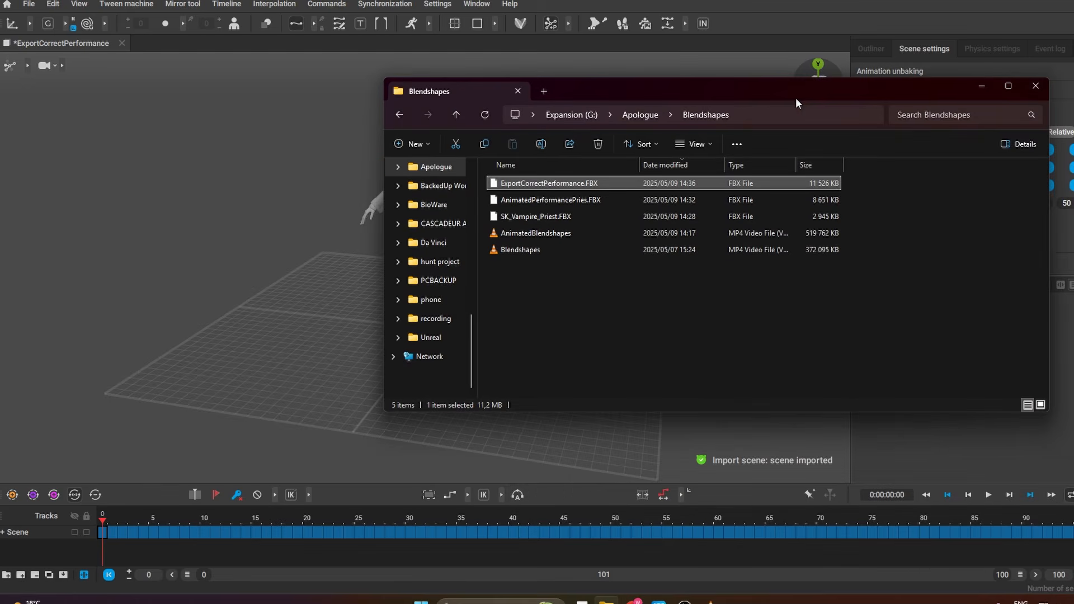
click(1036, 86)
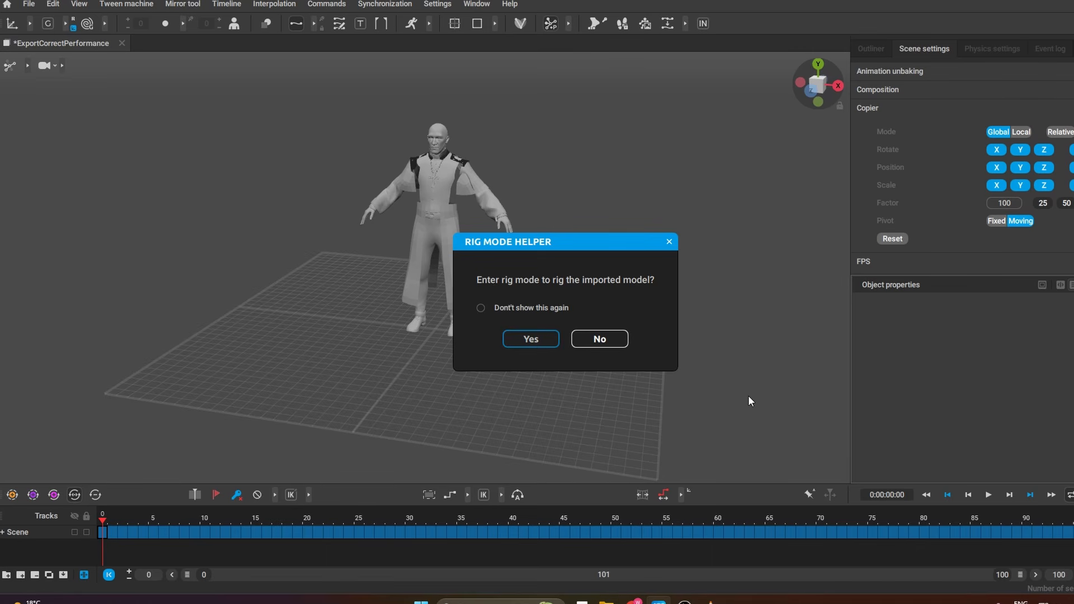
key(Return)
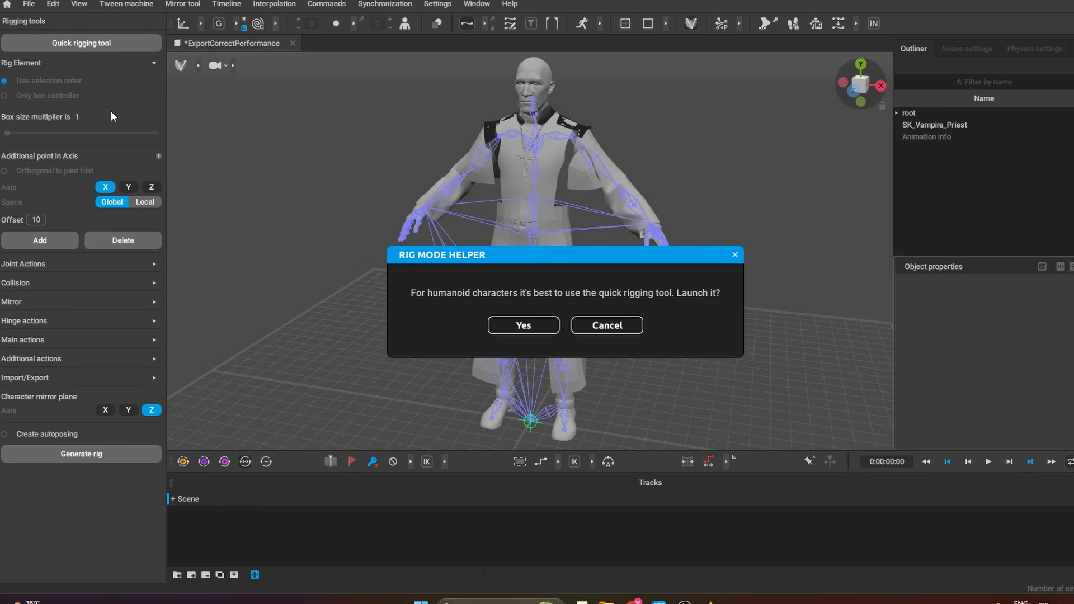
Launch the quick rigging tool, add rig elements for the recognized humanoid skeleton, and generate the rig
click(508, 329)
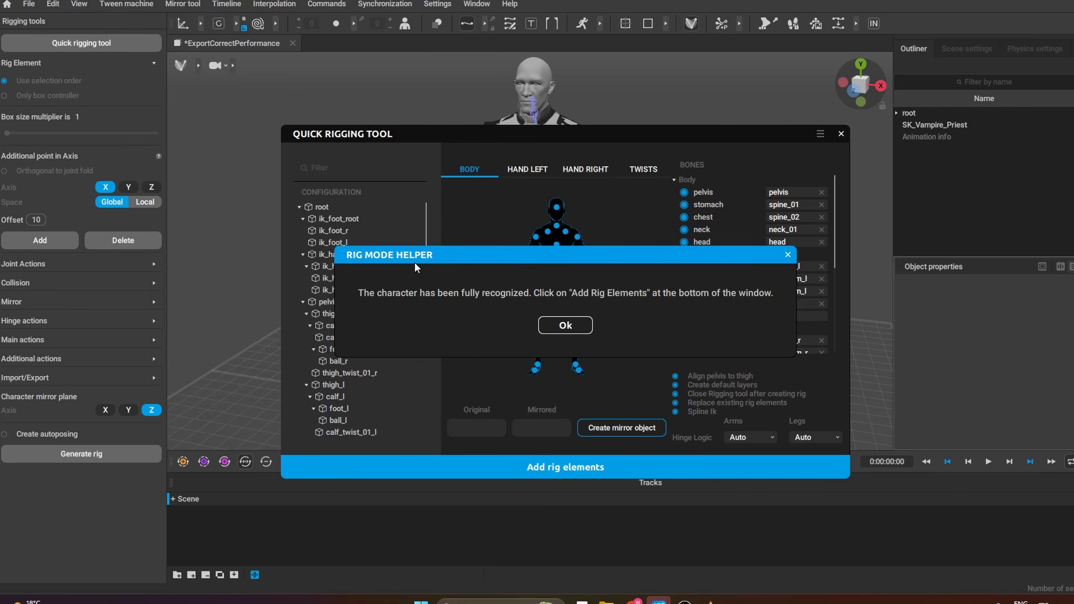
click(569, 326)
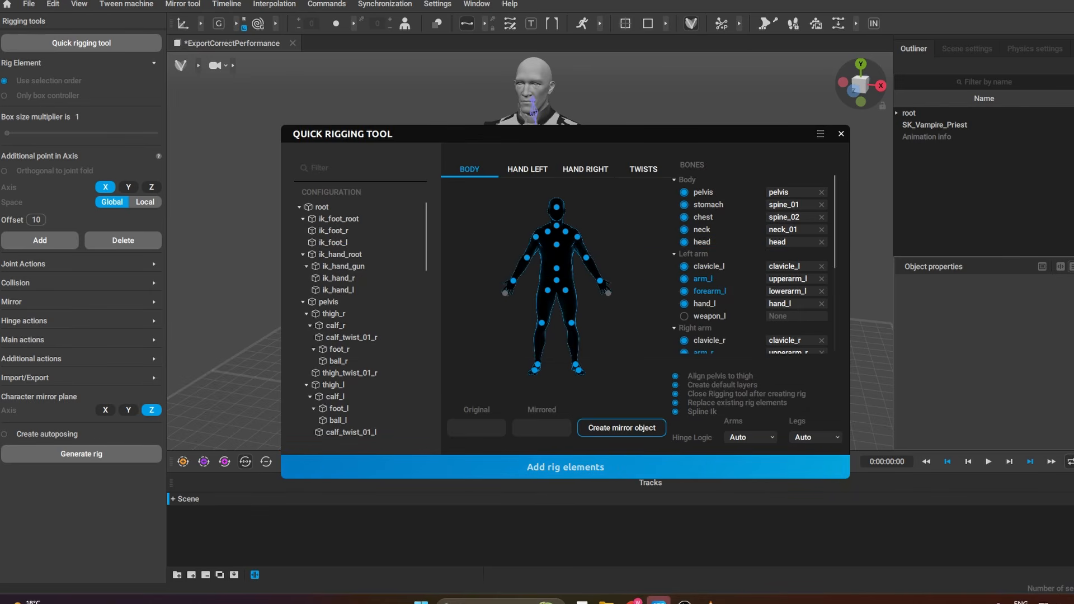
click(577, 468)
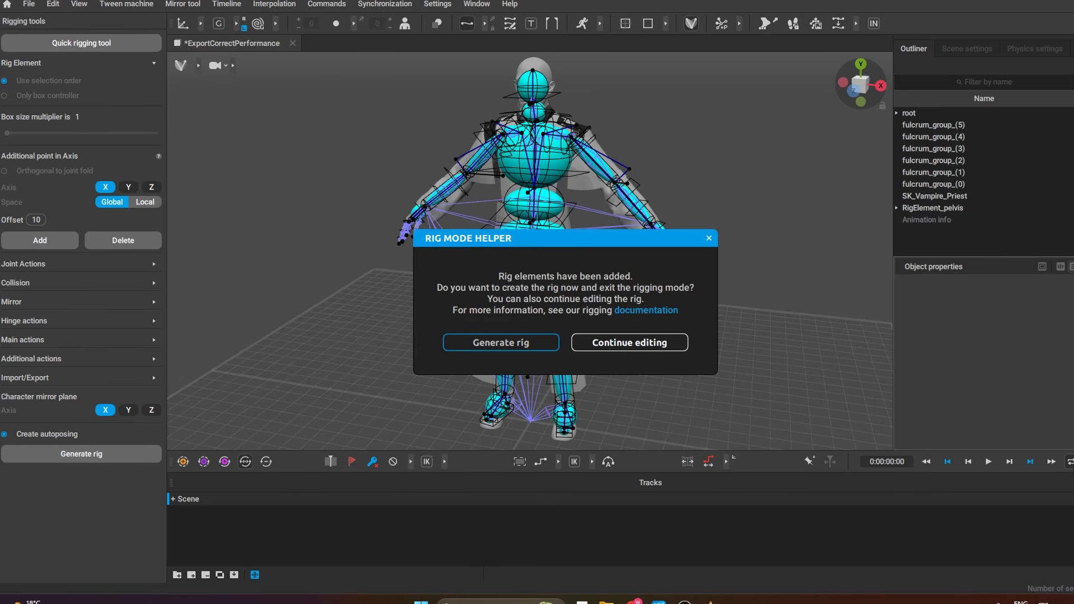
click(501, 343)
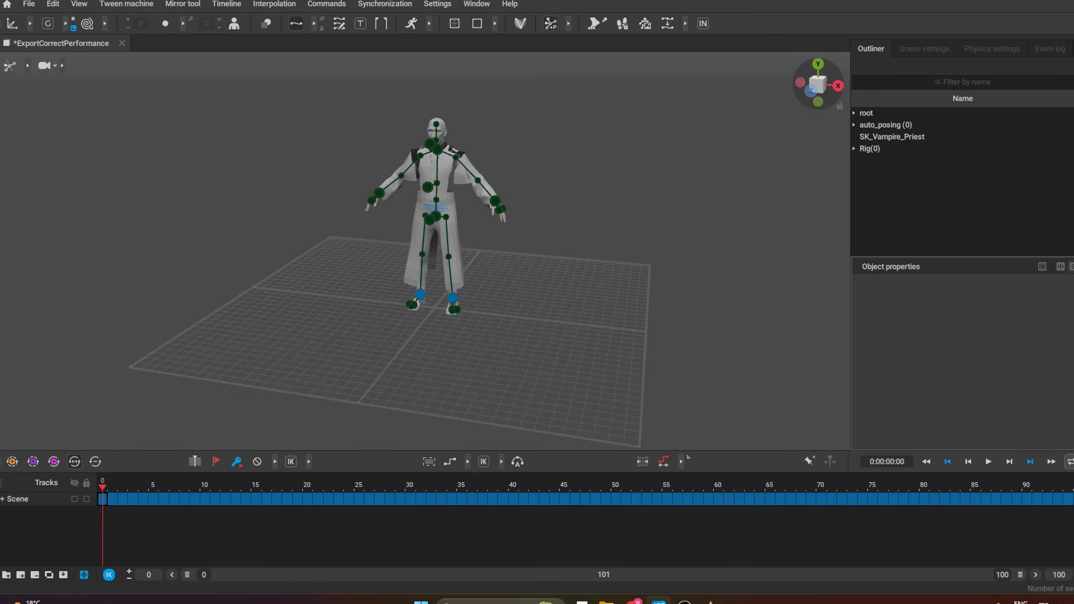
Hide the rig controllers so only the priest's mesh is displayed, and extend the timeline's end to frame 2362
click(3, 499)
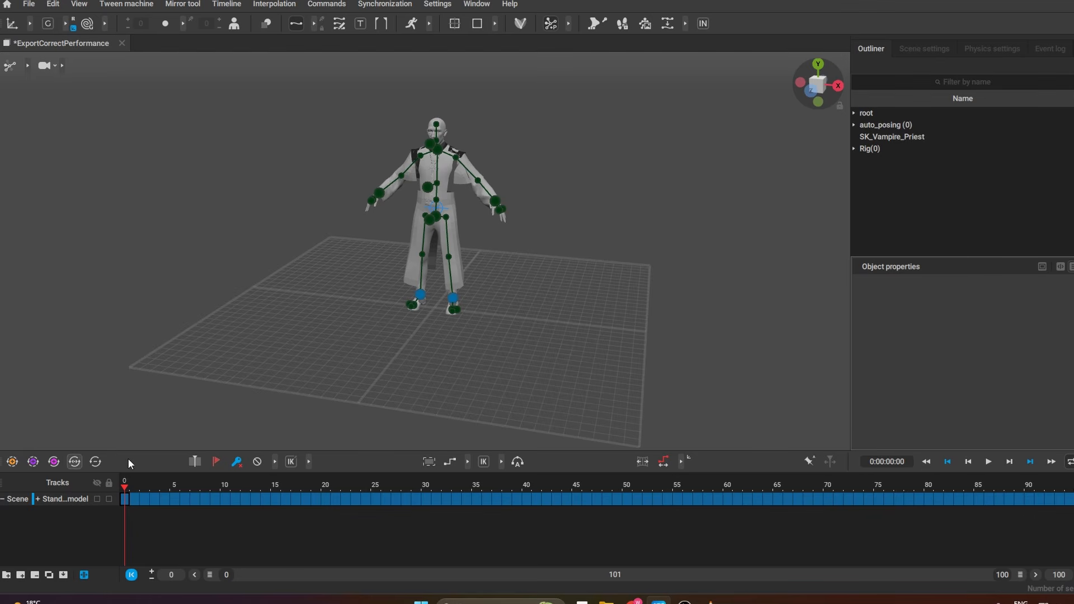
click(27, 66)
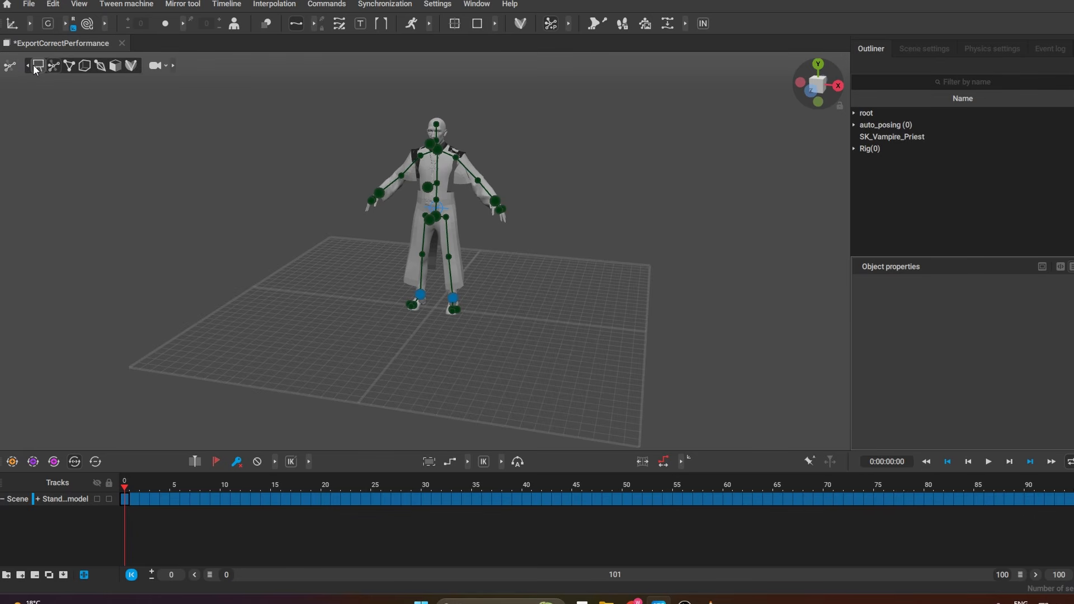
click(35, 66)
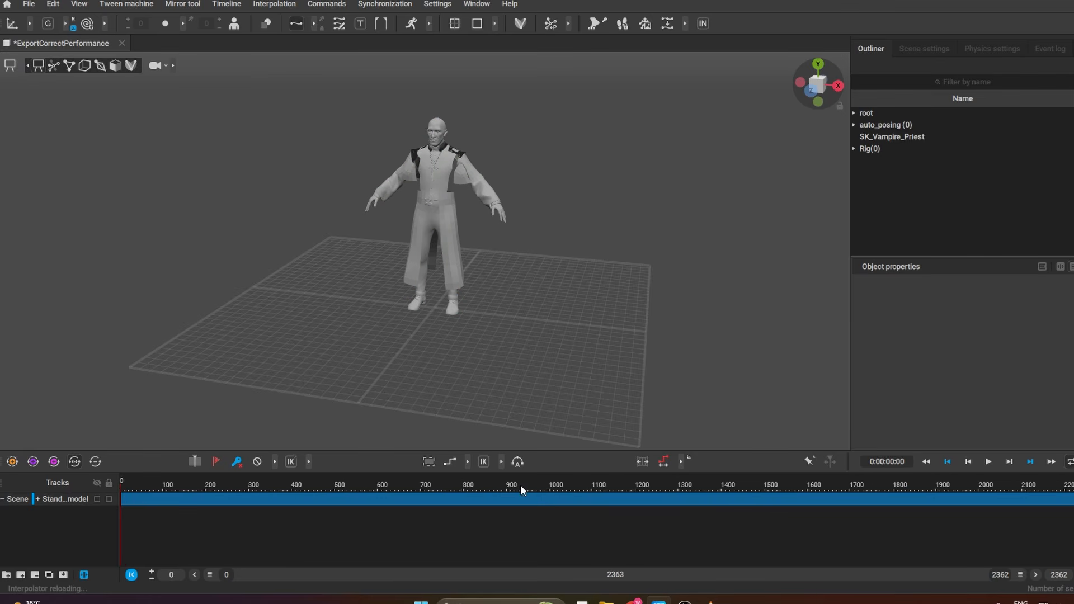
Scrub the timeline to frame 1205 and back to 0 while checking the priest's upper body from the front
drag(519, 485, 637, 484)
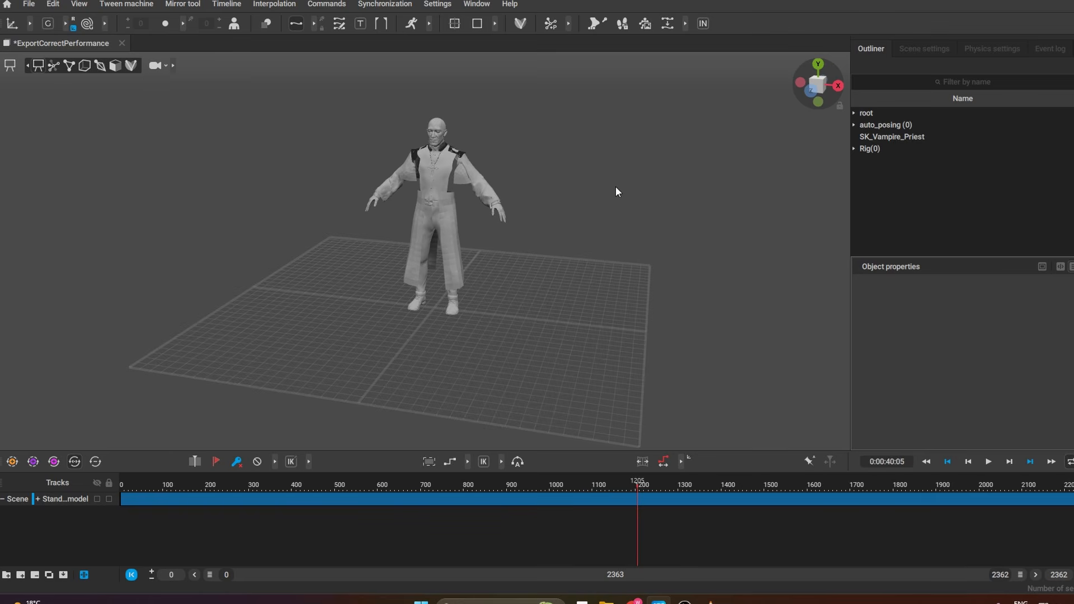
scroll(544, 185, up, 3)
key(KP_1)
middle_drag(523, 165, 532, 278)
scroll(527, 350, up, 5)
drag(634, 483, 121, 559)
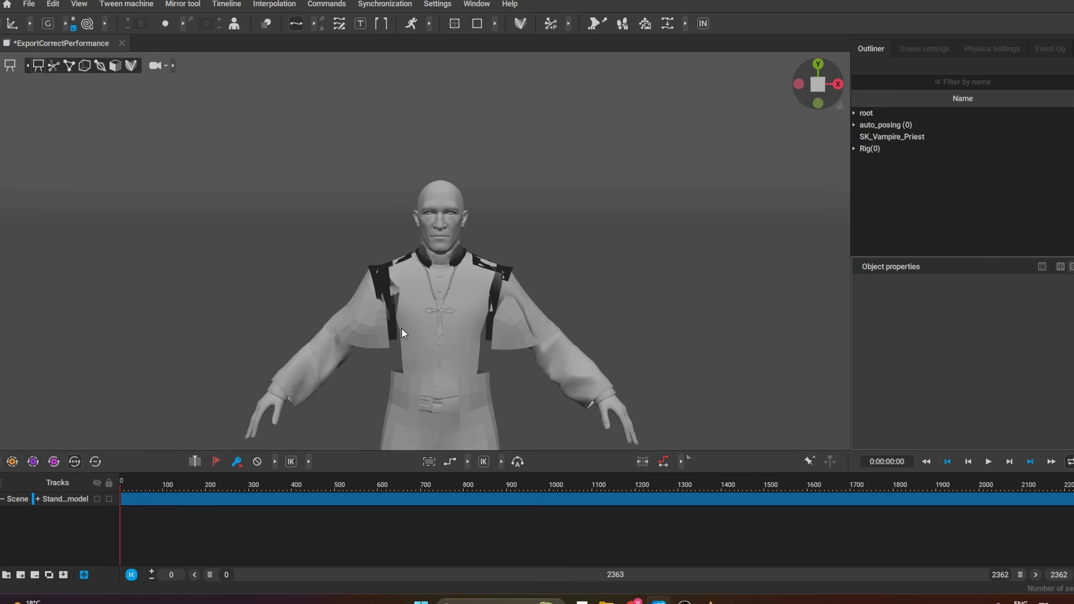
Scrub the animation to frame 1073 and examine the priest's face up close for facial movement
mouse_move(446, 293)
alt+mouse_down()
mouse_move(398, 294)
mouse_move(451, 253)
mouse_move(432, 282)
alt+mouse_up()
scroll(398, 294, down, 3)
scroll(451, 253, up, 5)
drag(355, 478, 630, 342)
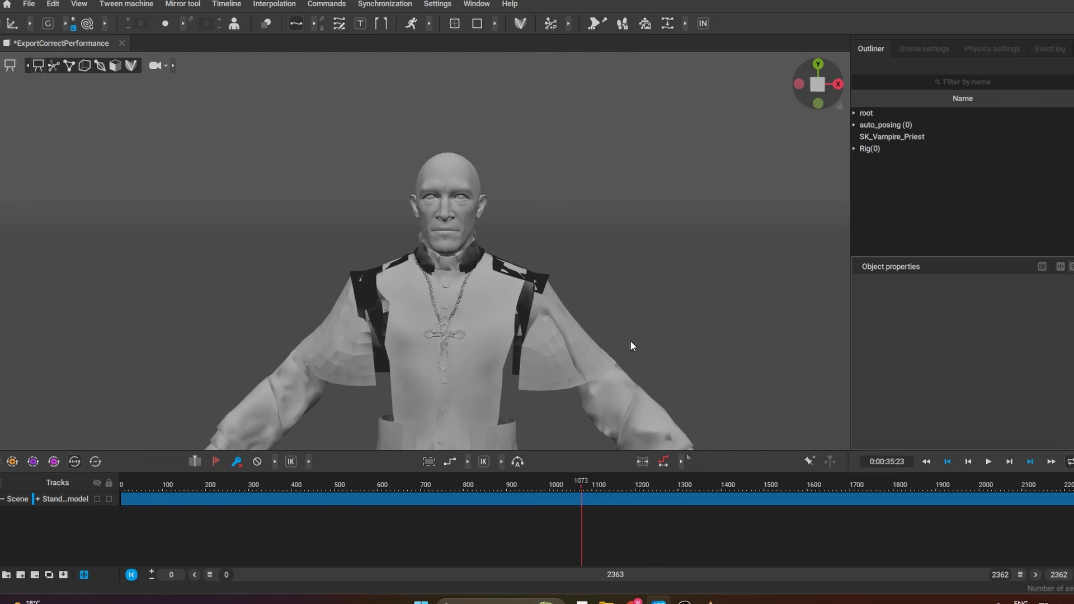
scroll(489, 253, up, 3)
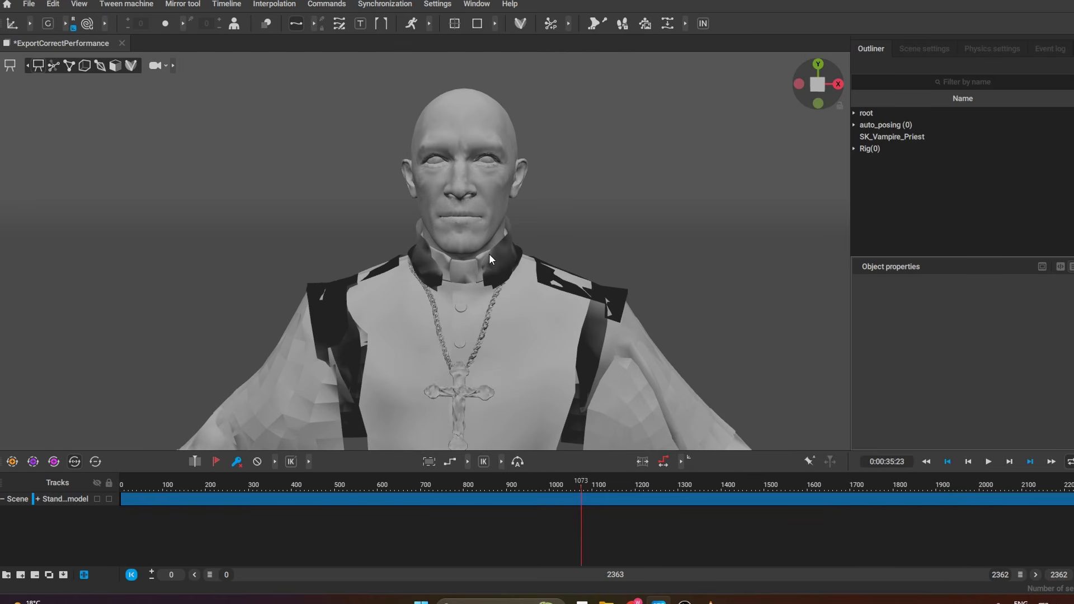
scroll(469, 233, up, 1)
scroll(484, 235, up, 2)
alt+drag(556, 250, 540, 263)
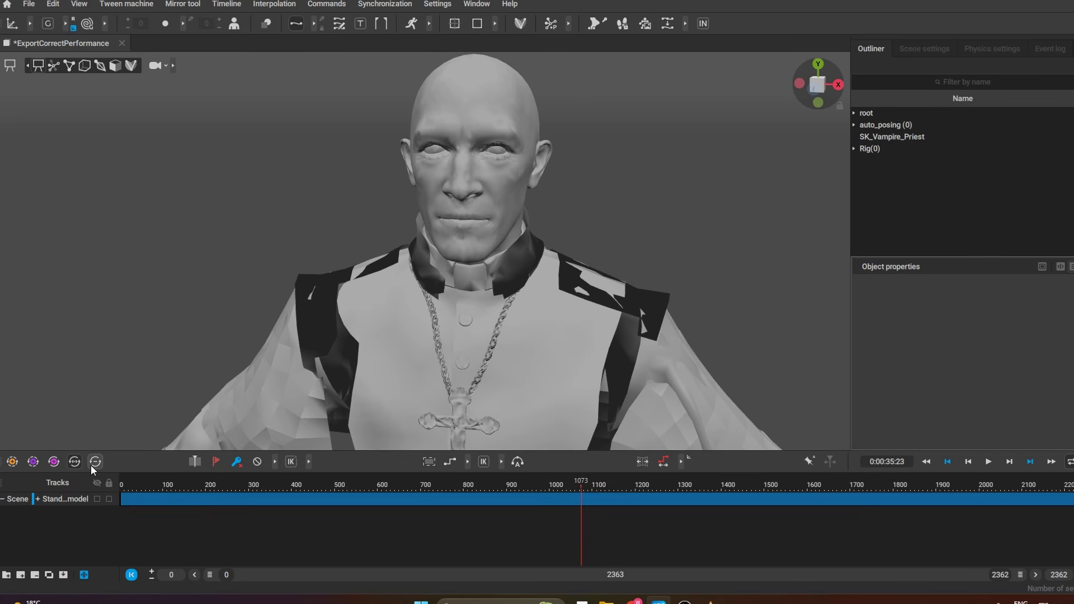
Return the timeline to frame 0, expand the Standard_model track, and select the SK_Vampire_Priest mesh in mesh mode
click(37, 500)
drag(165, 485, 123, 498)
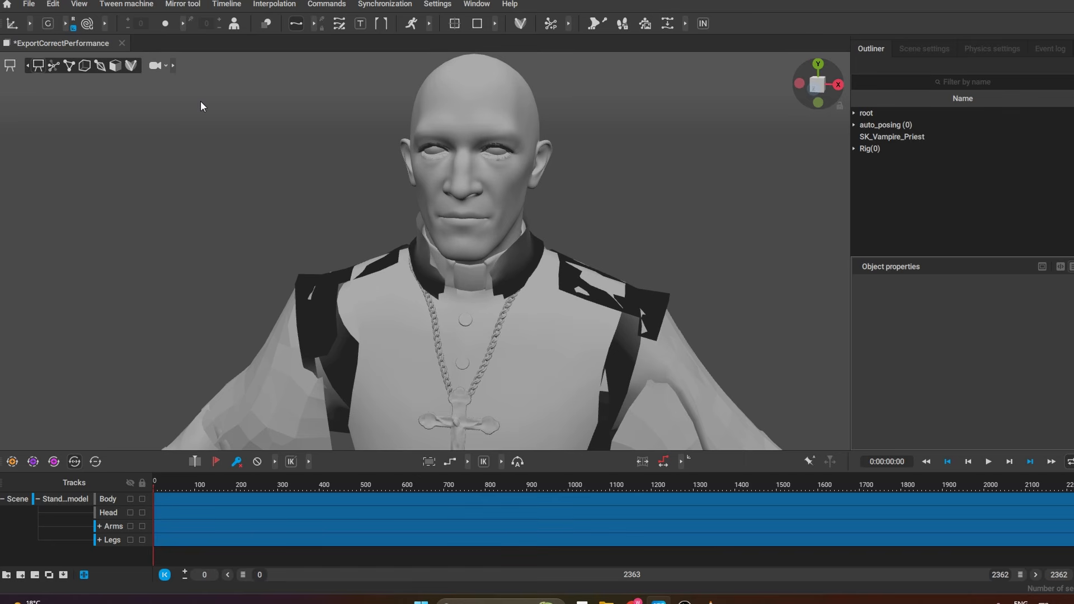
click(116, 66)
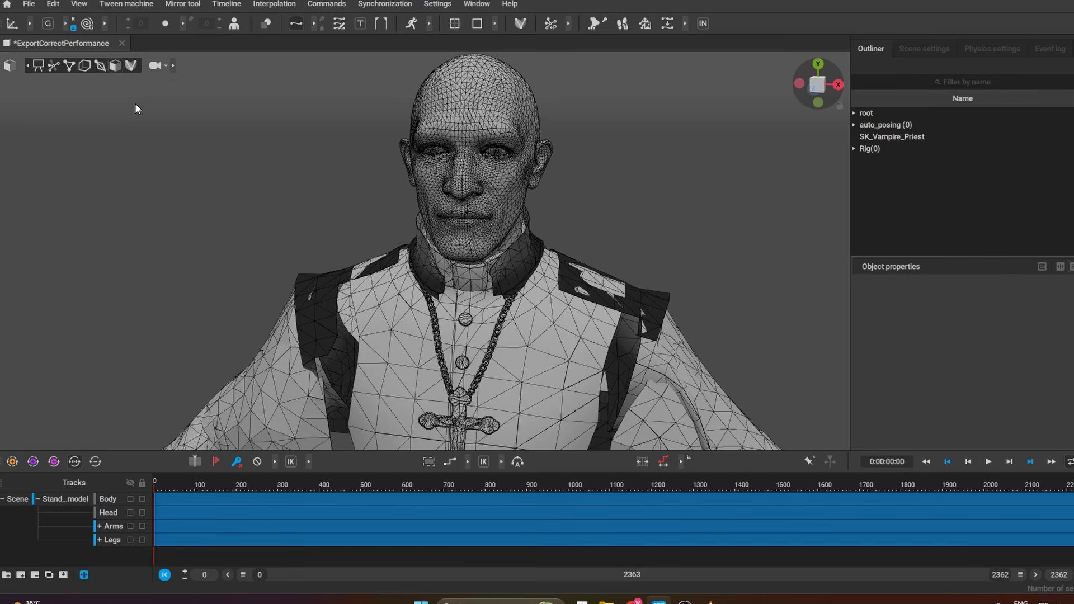
click(478, 200)
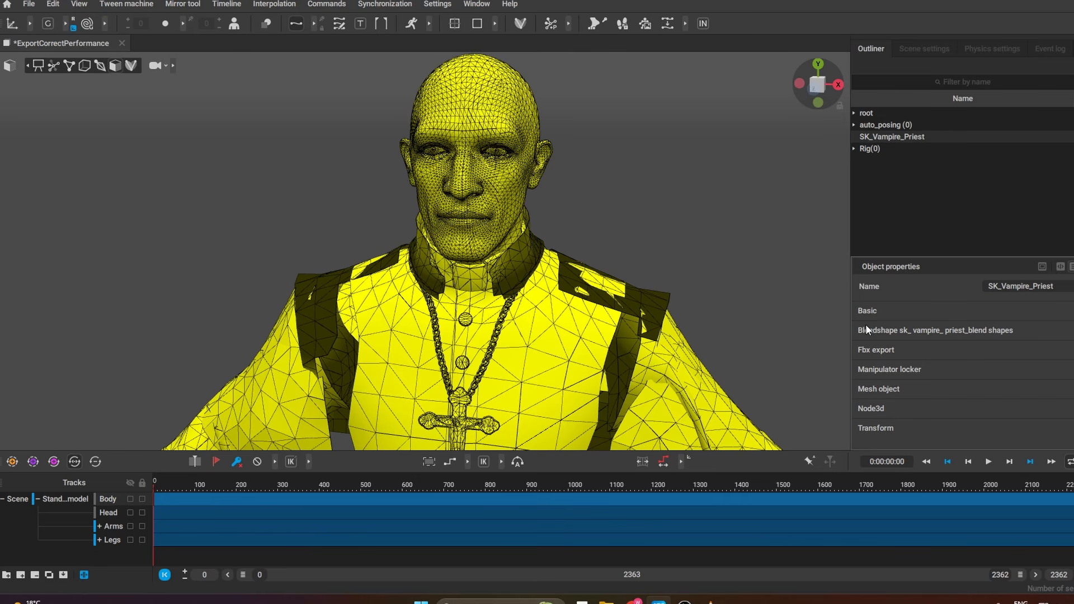
Examine the mesh's blendshape properties from Vampire morph down to Nails morph and the blendshape name
click(936, 330)
scroll(935, 336, down, 10)
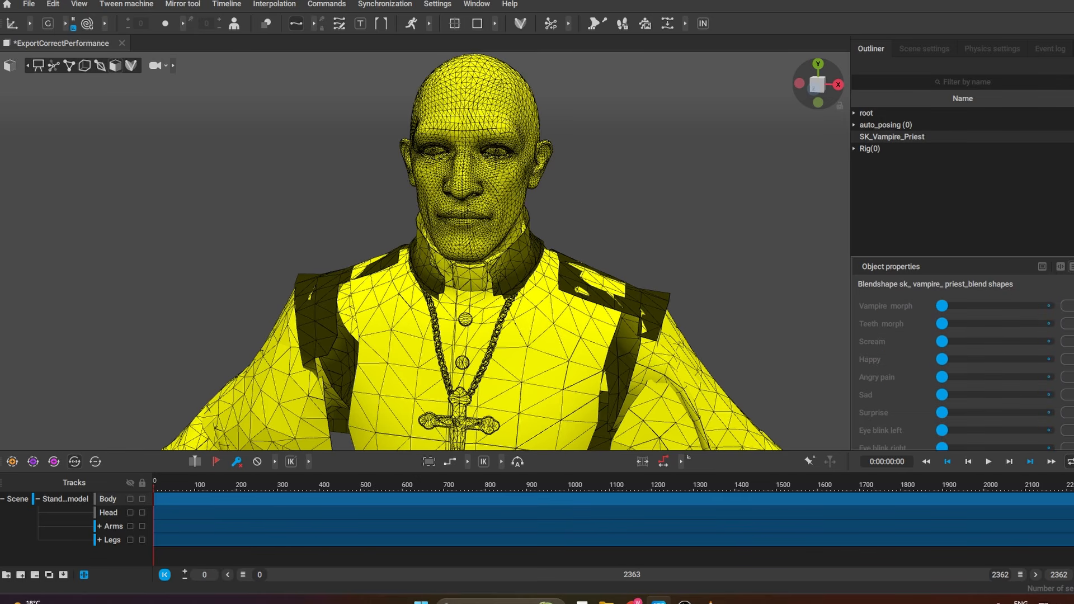
scroll(952, 363, down, 10)
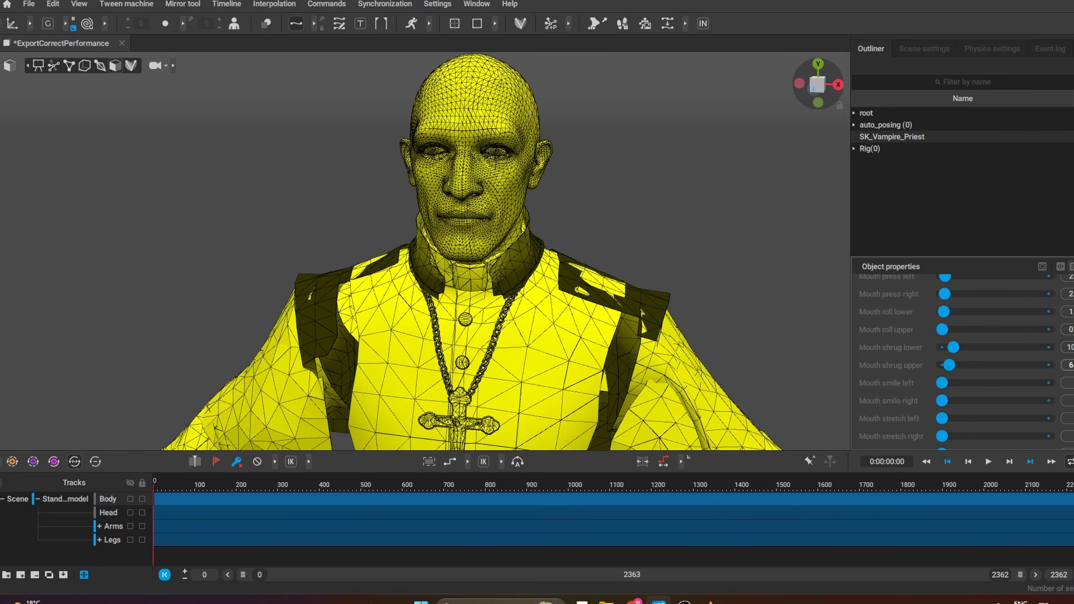
scroll(1001, 369, down, 5)
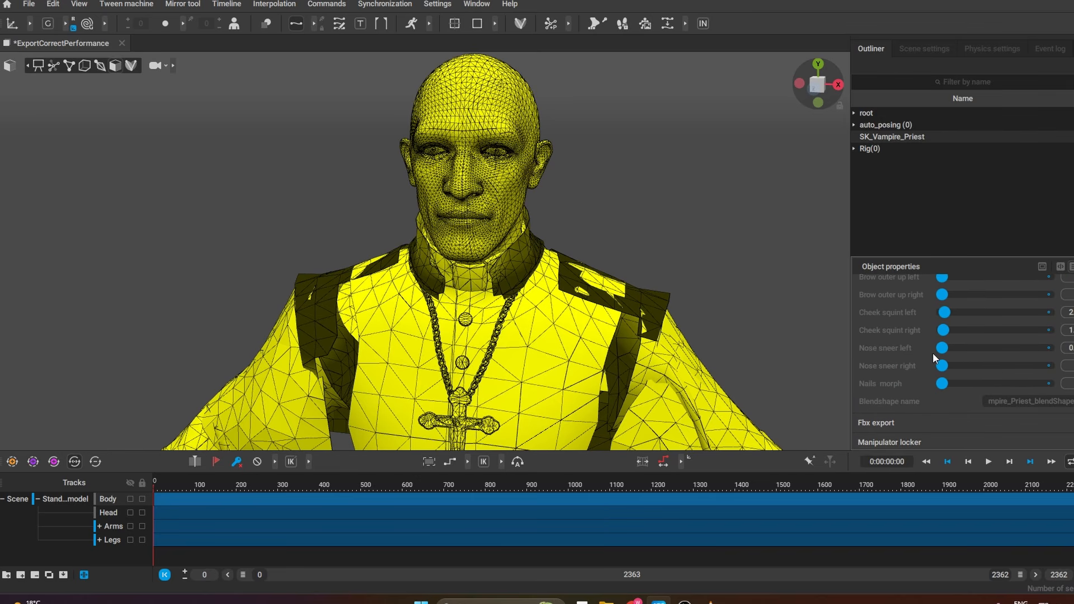
scroll(978, 354, up, 3)
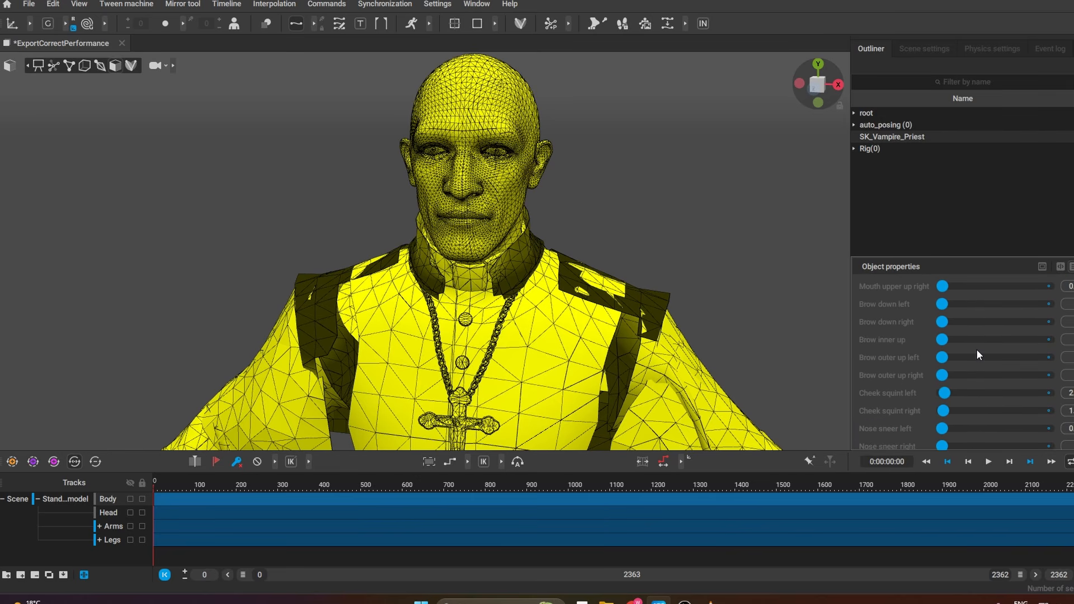
scroll(1006, 364, down, 4)
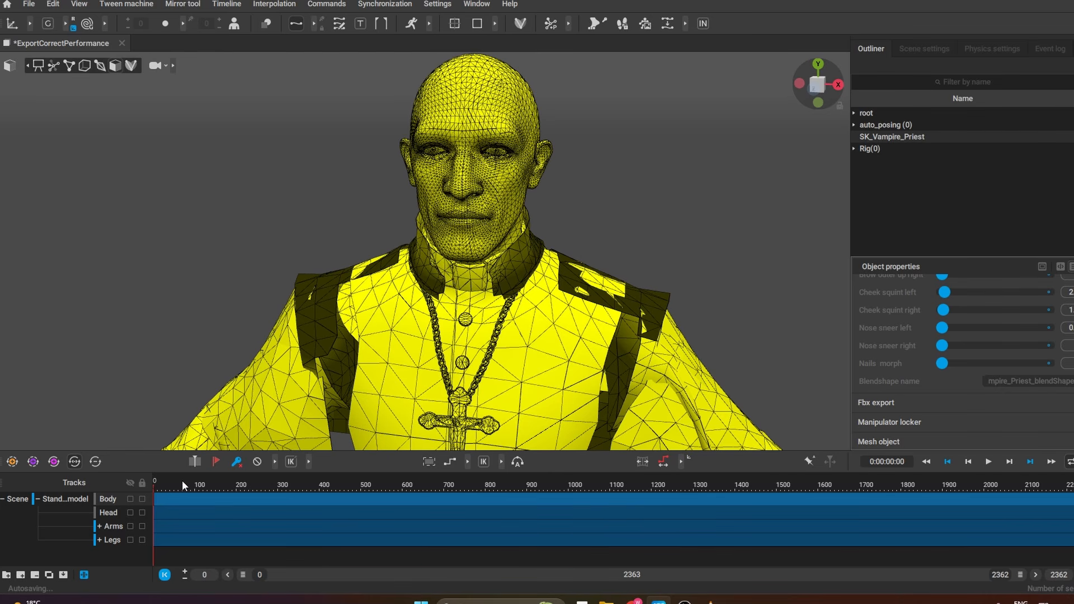
Create a new track for the selected mesh named SK_Vampire_Priest_blendShapes
click(21, 575)
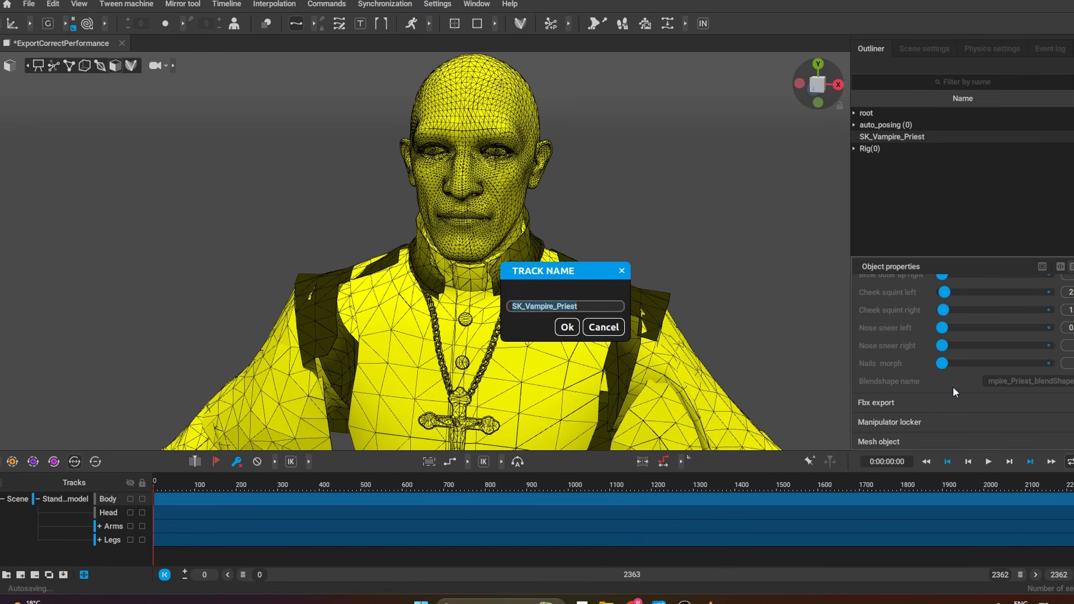
text(SK_Vampire_Priest_blendShapes)
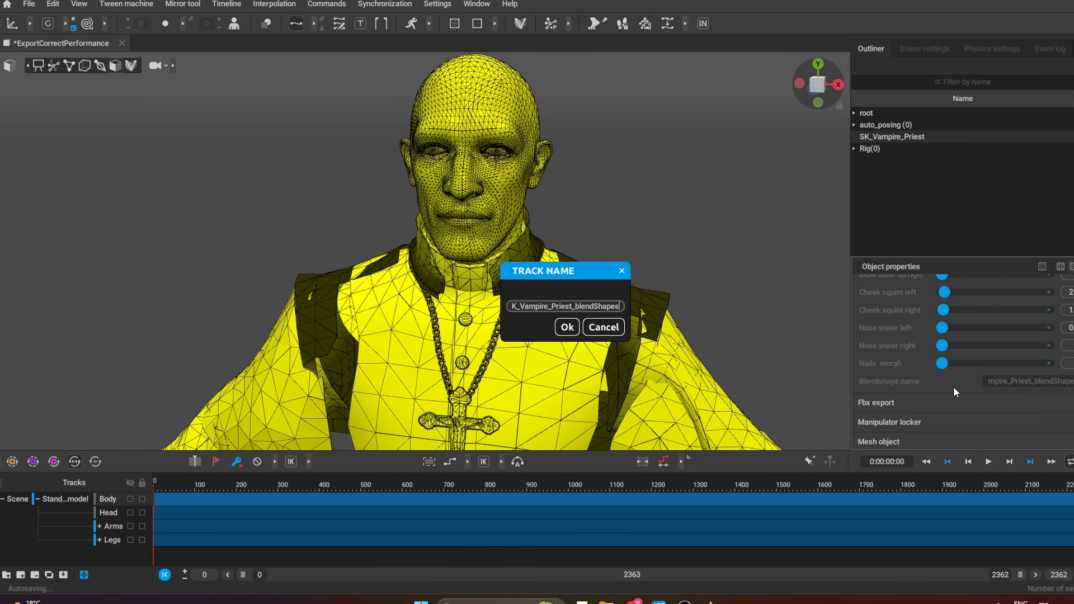
click(567, 328)
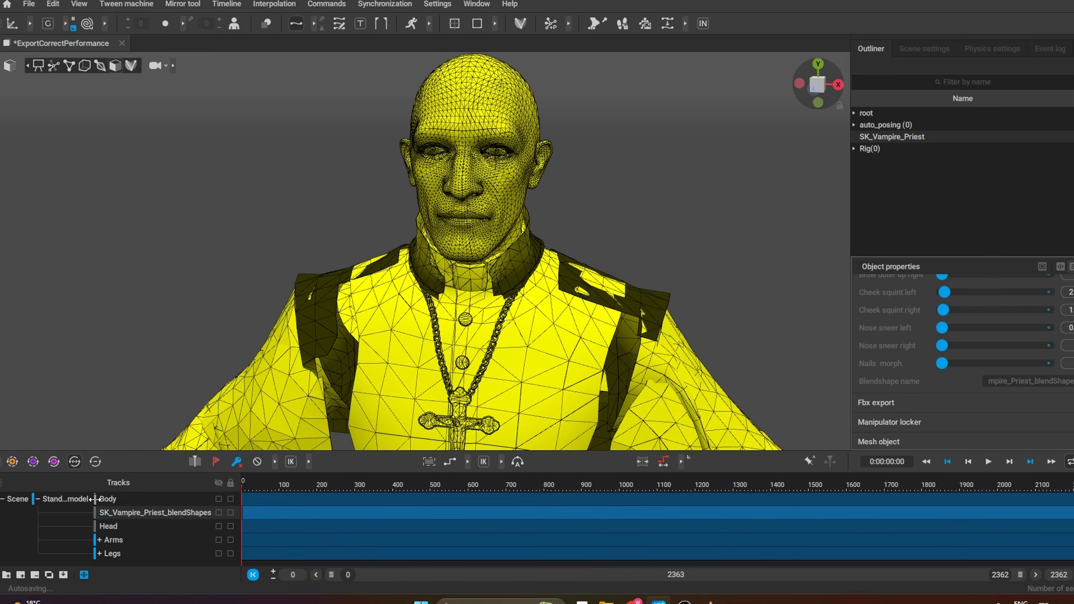
Move the SK_Vampire_Priest_blendShapes track out of the Standard_model group so it sits directly under Scene
double_click(37, 497)
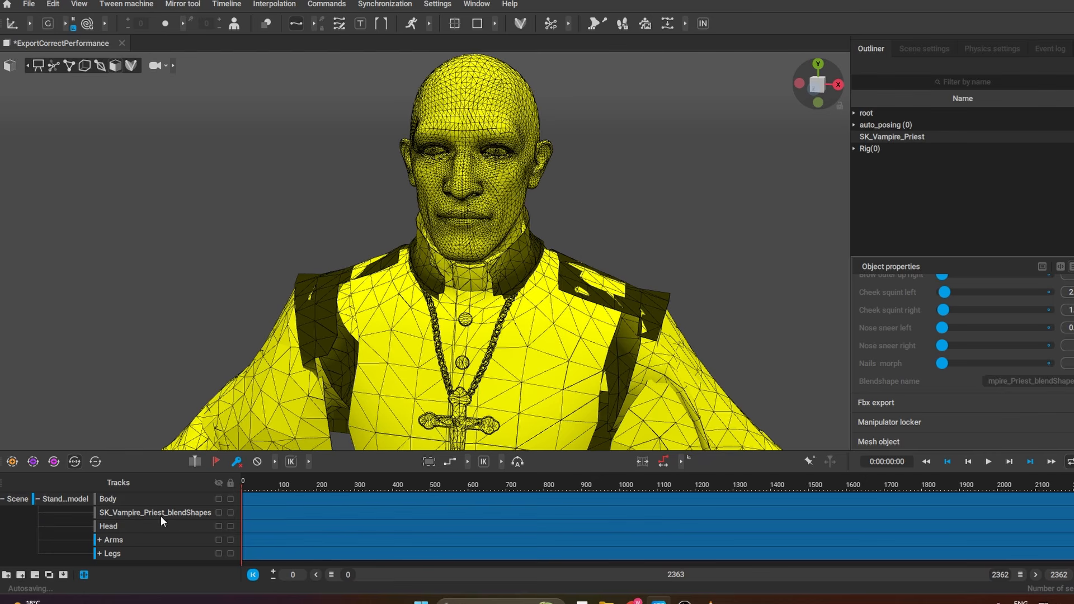
click(136, 511)
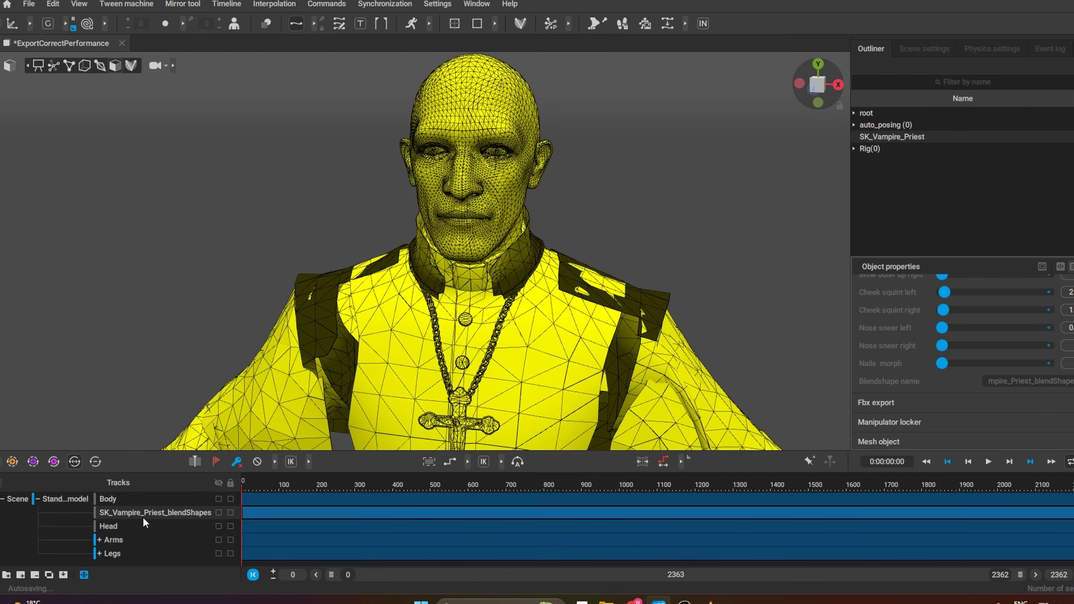
drag(142, 514, 164, 546)
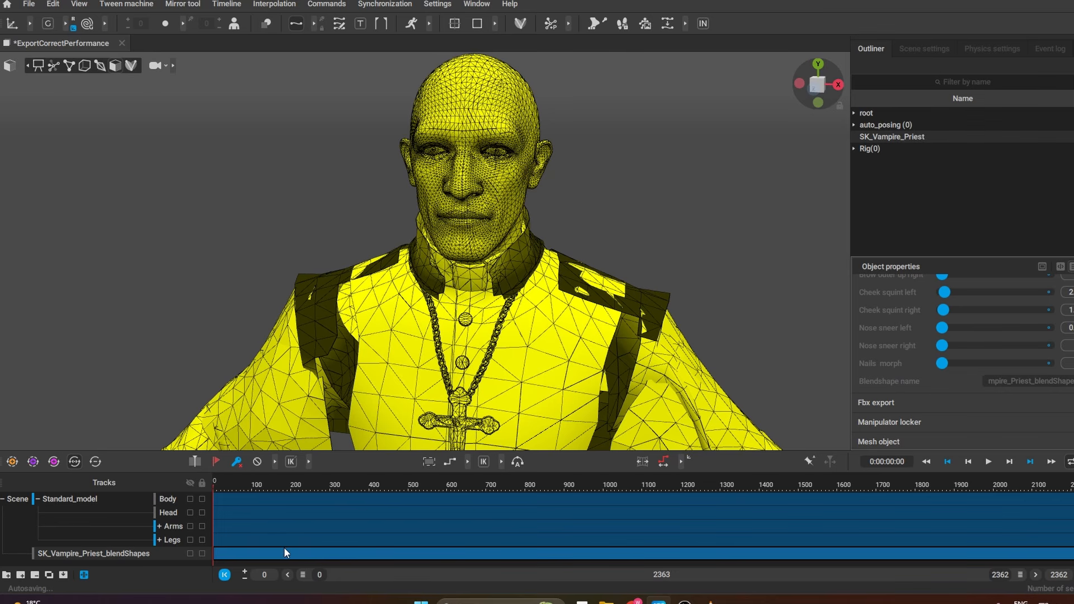
click(38, 499)
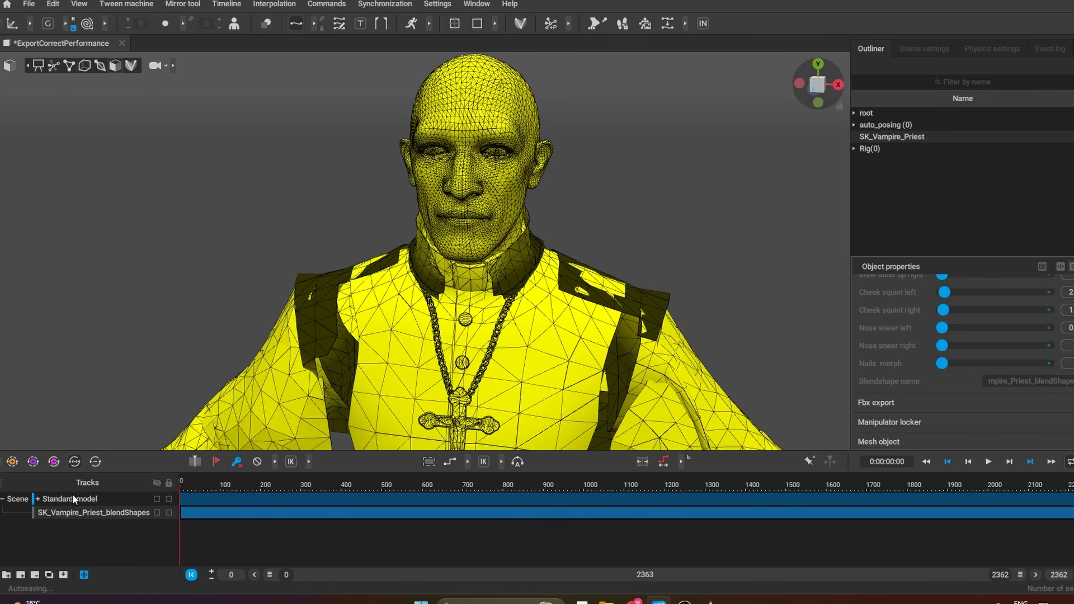
click(37, 499)
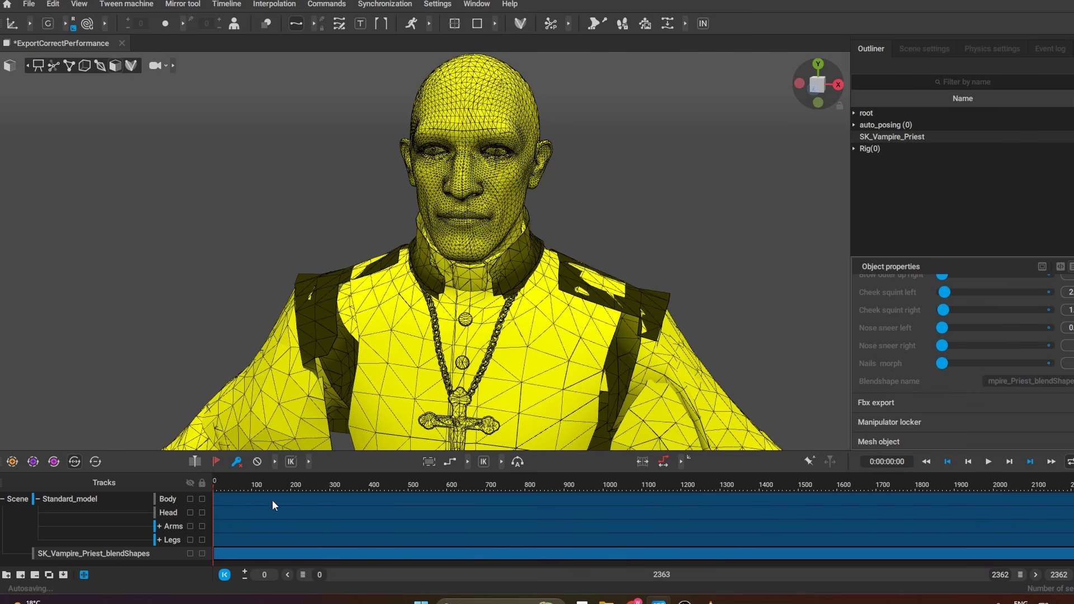
Collapse the Standard_model group and clear its baked body keyframes, leaving the blendshapes track alone
click(38, 499)
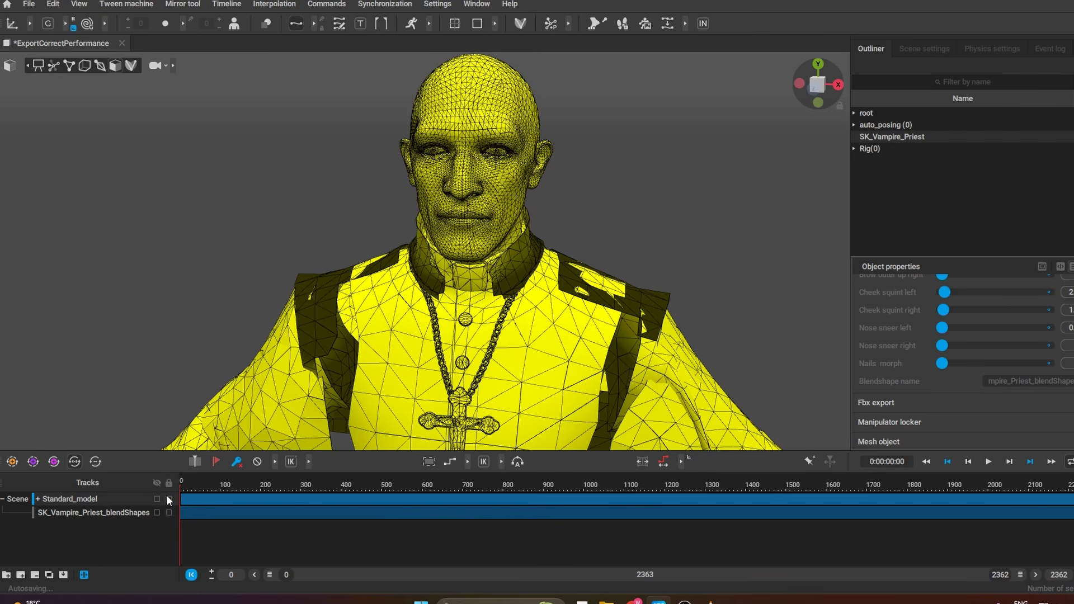
click(433, 559)
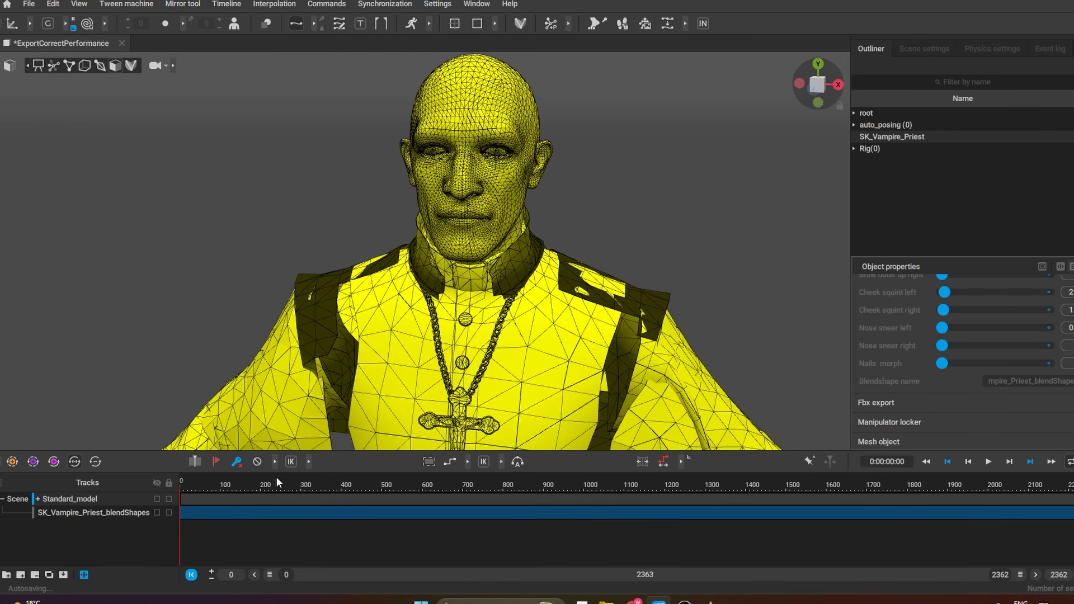
drag(276, 477, 162, 431)
In point controller mode, raise the right hand to head height at frame 58, preserving the AutoPosing pose on all animation
click(53, 65)
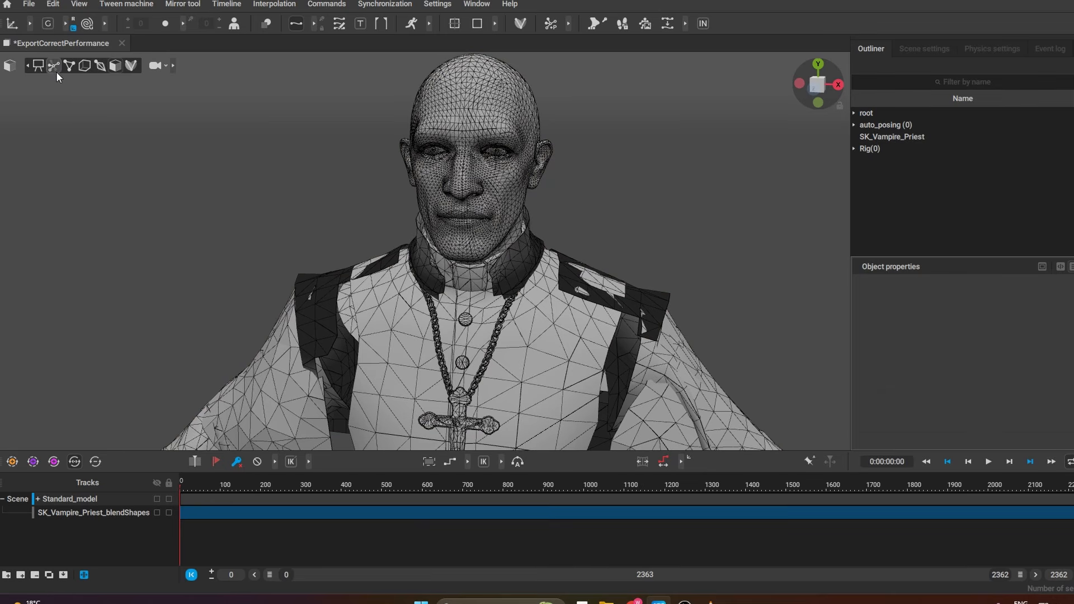
click(53, 66)
alt+right_drag(140, 350, 191, 405)
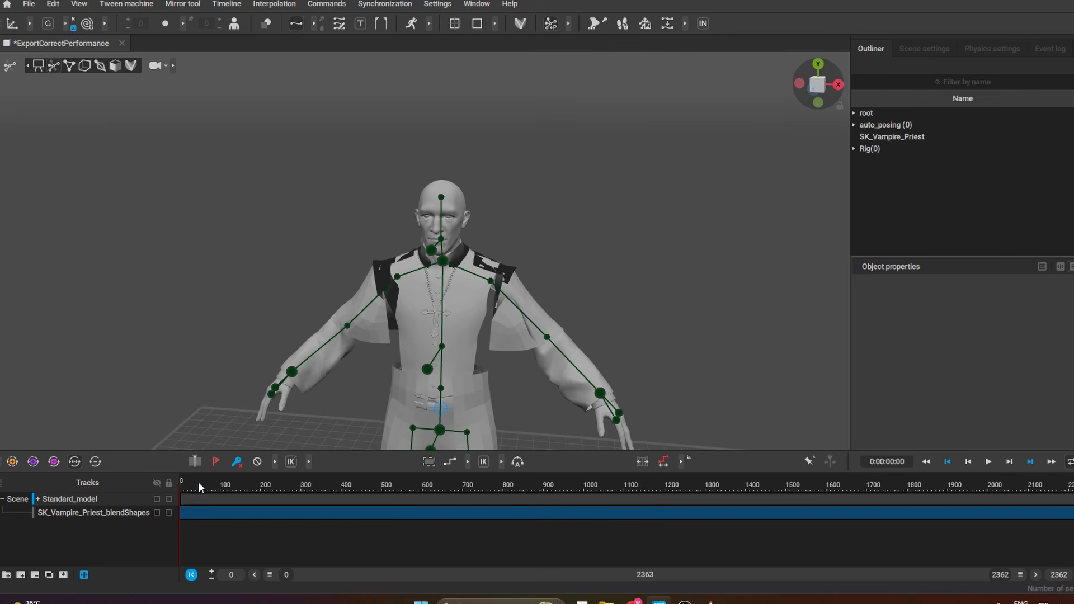
drag(199, 482, 236, 489)
click(204, 503)
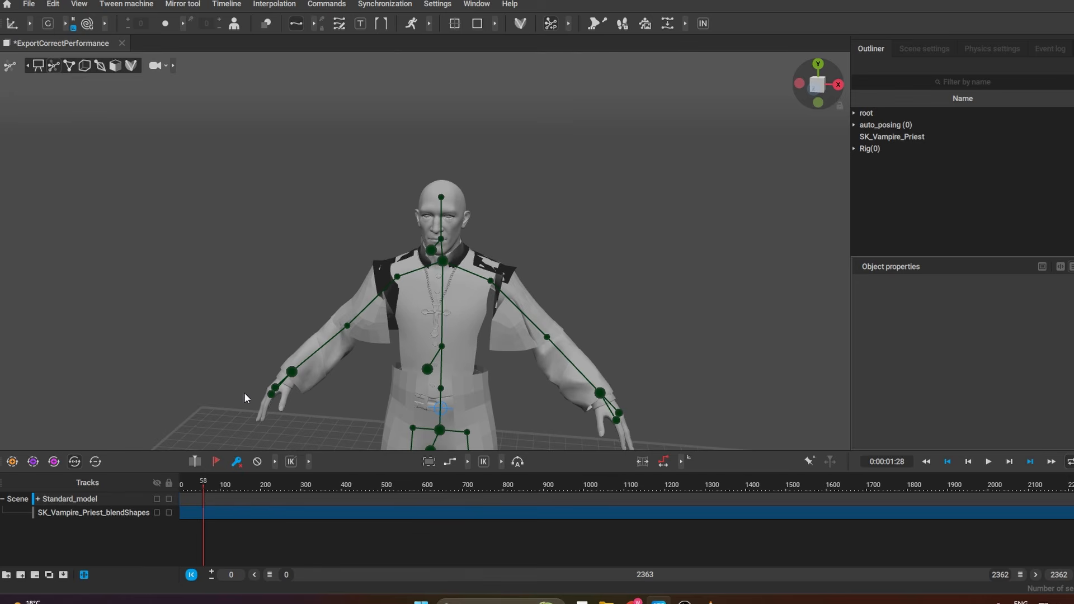
click(290, 373)
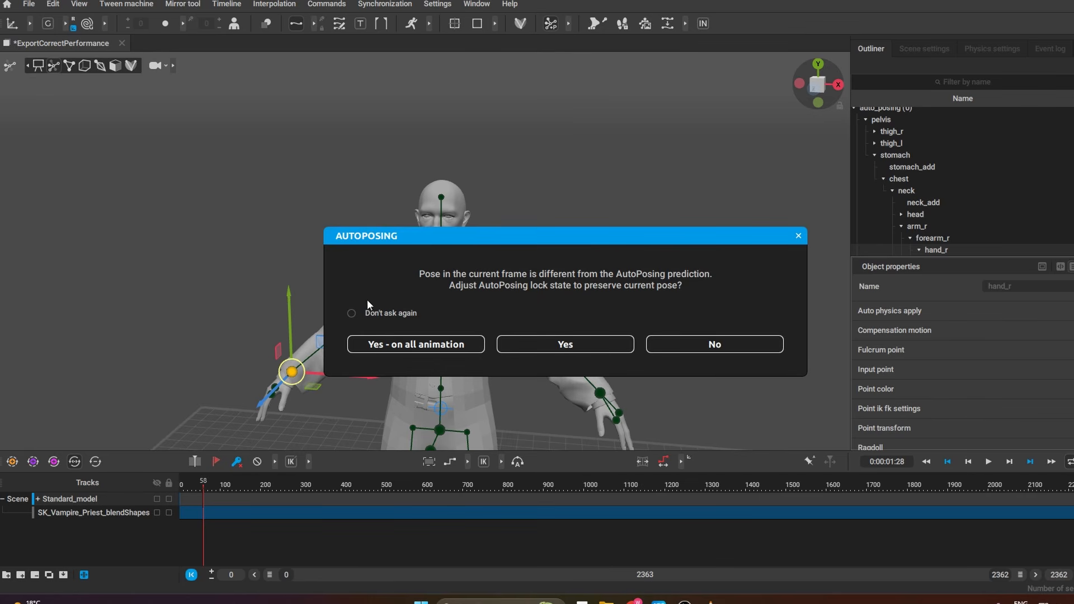
click(405, 346)
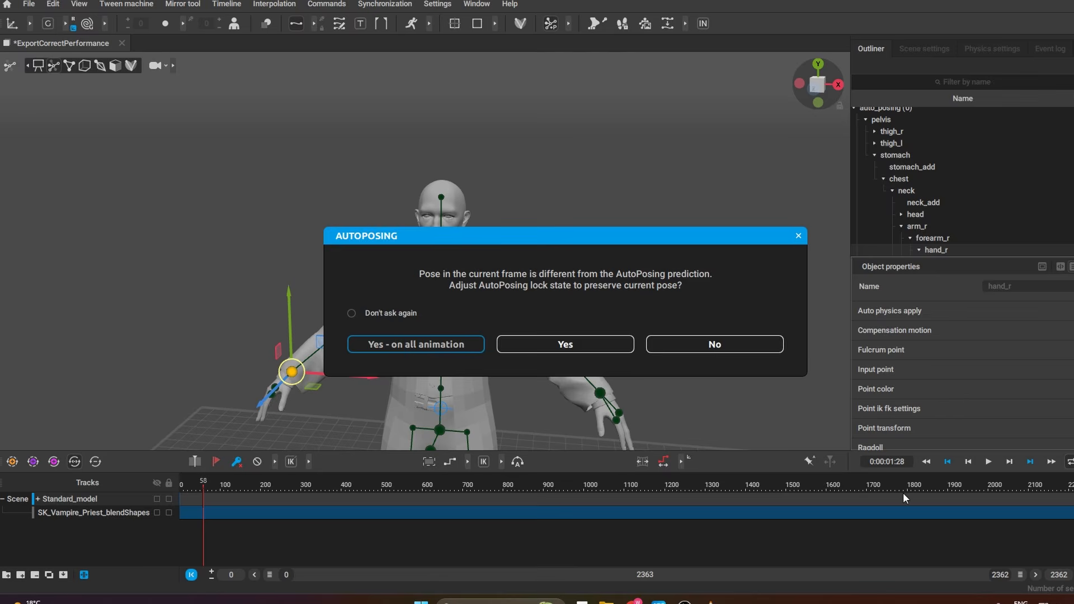
drag(285, 266, 284, 176)
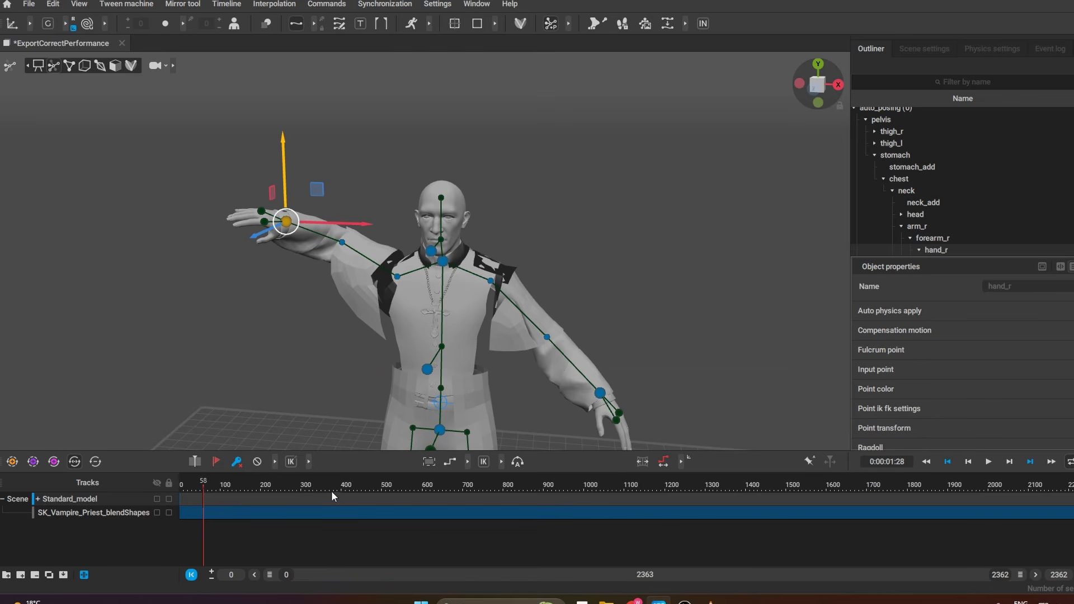
Lower the right hand at frame 784 and change the interpolation type between the Standard_model keys
drag(226, 482, 497, 495)
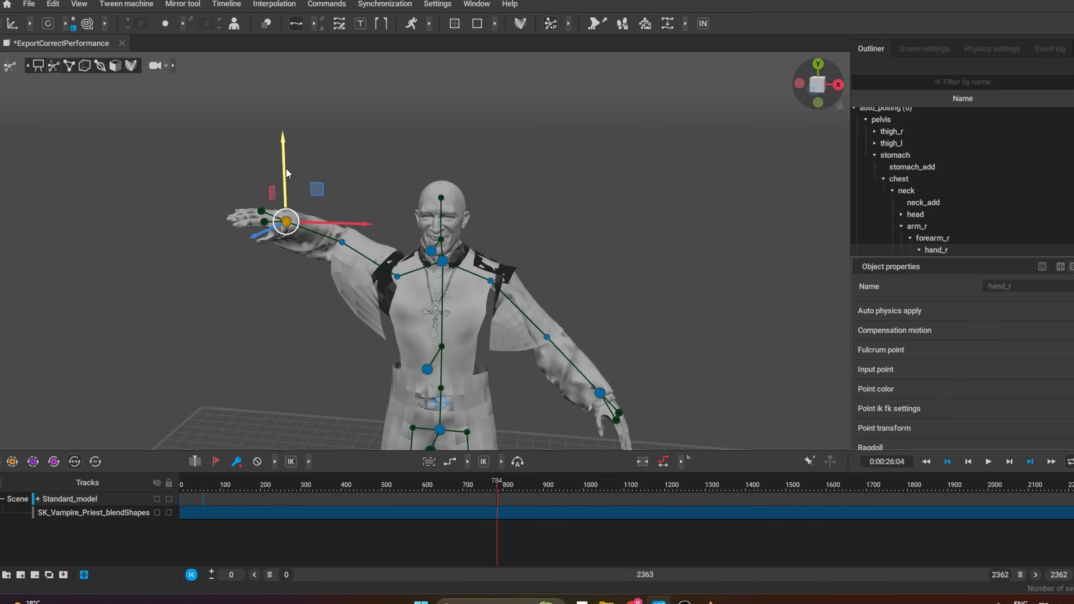
drag(286, 168, 263, 314)
drag(190, 497, 311, 499)
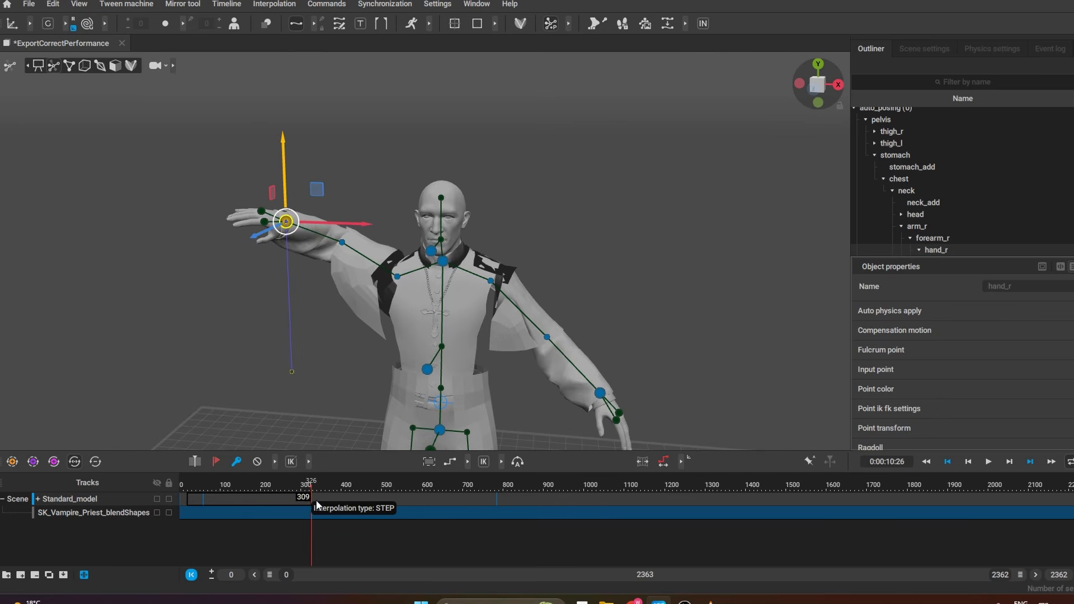
click(467, 462)
drag(287, 483, 542, 496)
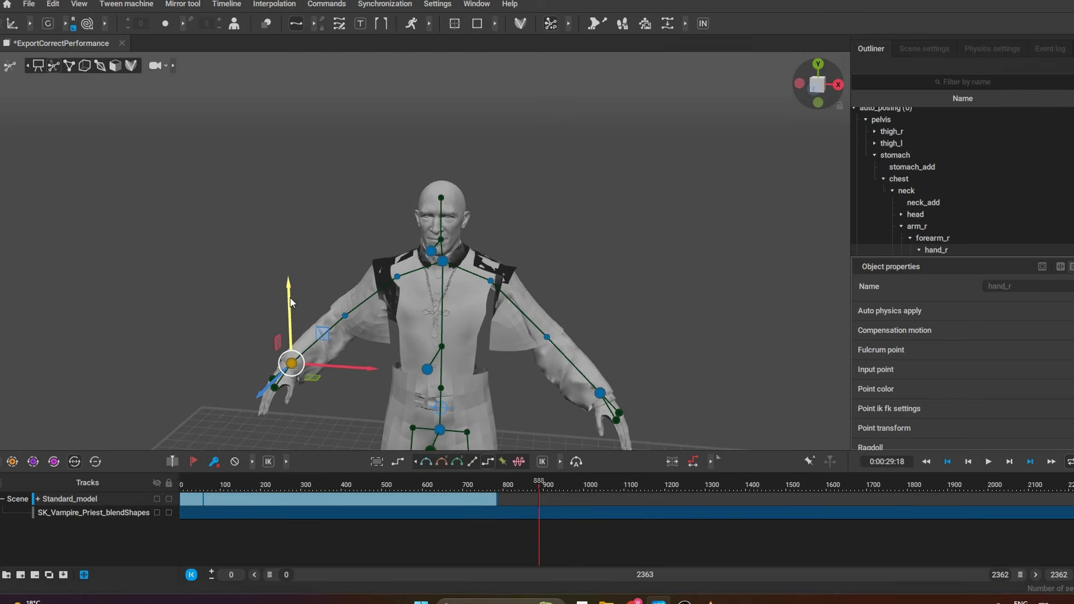
Raise the right hand again at frame 888, then clear the test hand keys from the Standard_model track
drag(290, 302, 287, 211)
drag(514, 498, 375, 496)
drag(586, 498, 133, 495)
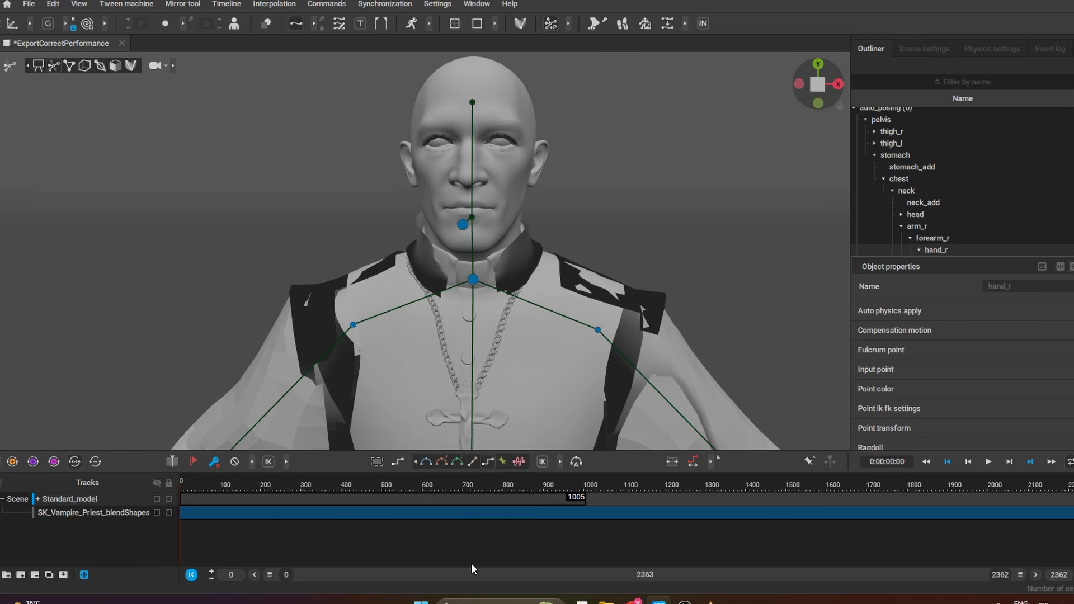
drag(497, 488, 254, 499)
Import the AudioPriest audio file from the Apologue Blendshapes folder into the scene
click(30, 5)
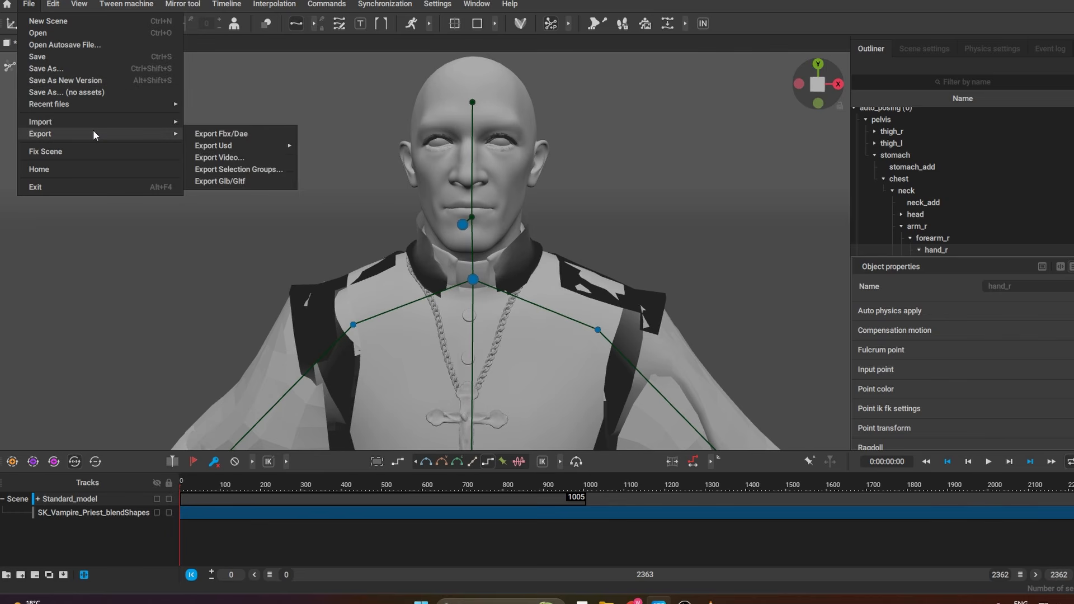
mouse_move(103, 122)
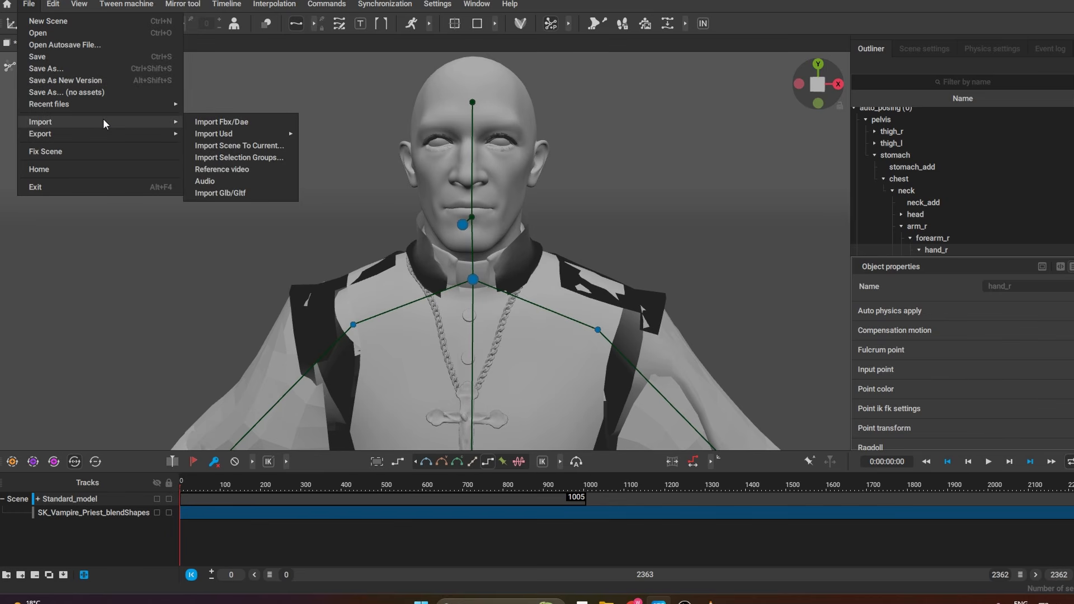
click(237, 181)
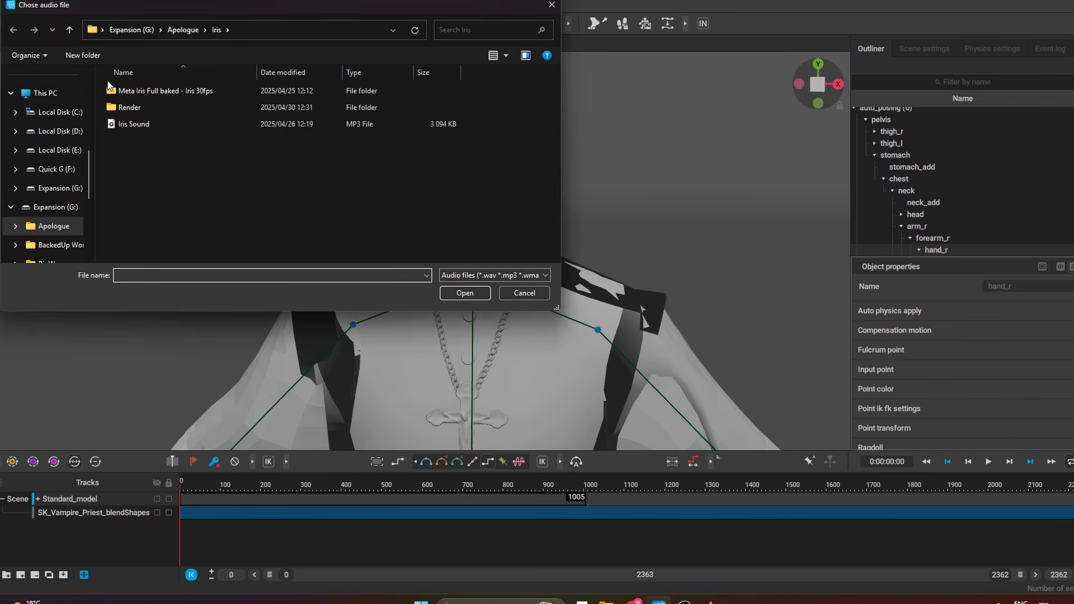
click(183, 29)
double_click(146, 104)
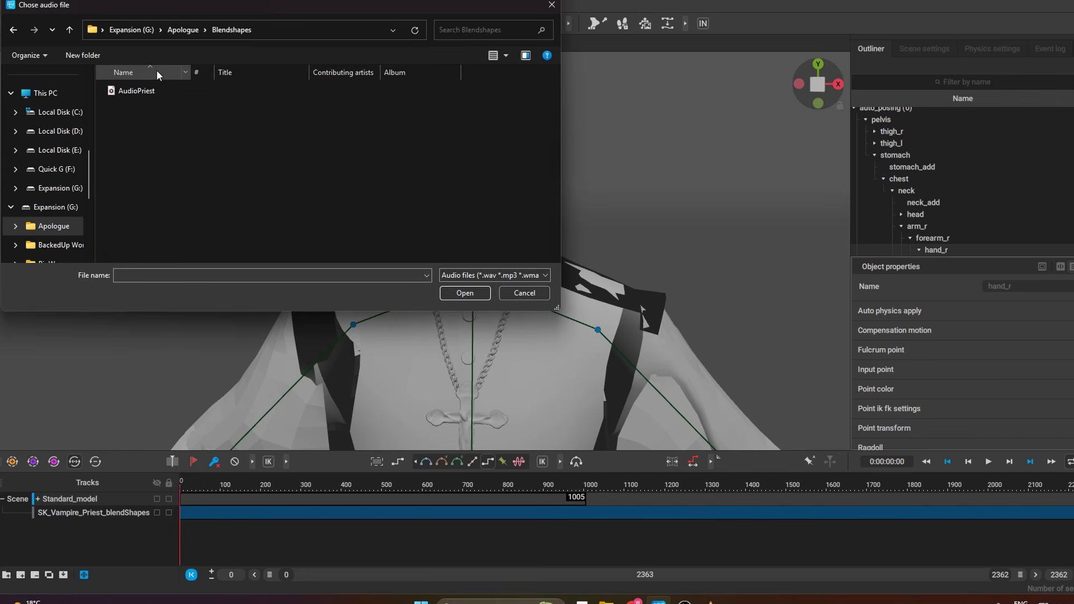
click(184, 90)
click(464, 294)
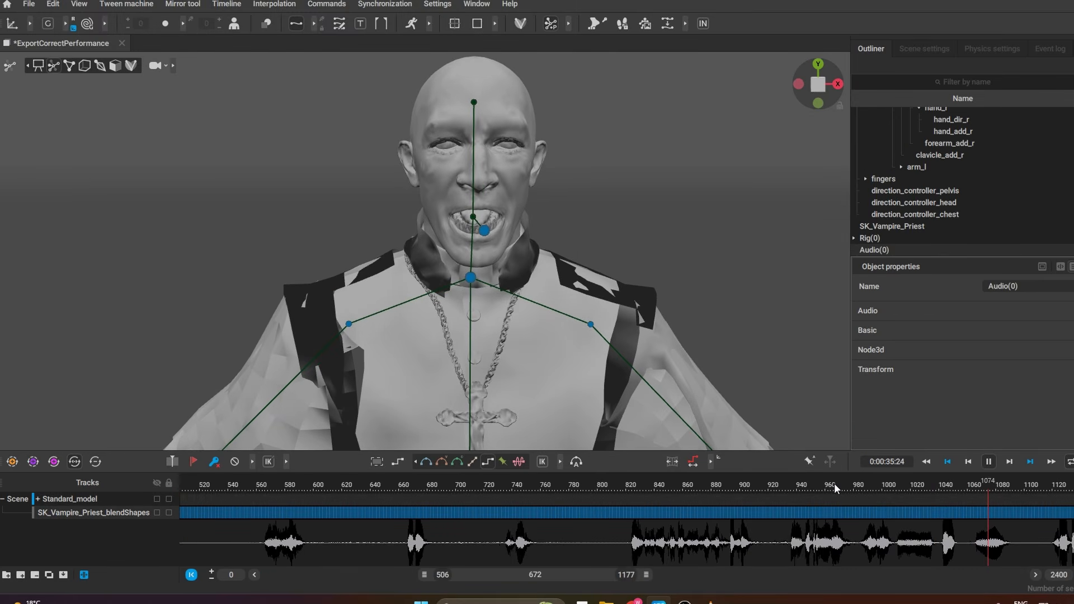
Stop the audio-synced playback at frame 1074 and widen the visible timeline range toward the start
key(space)
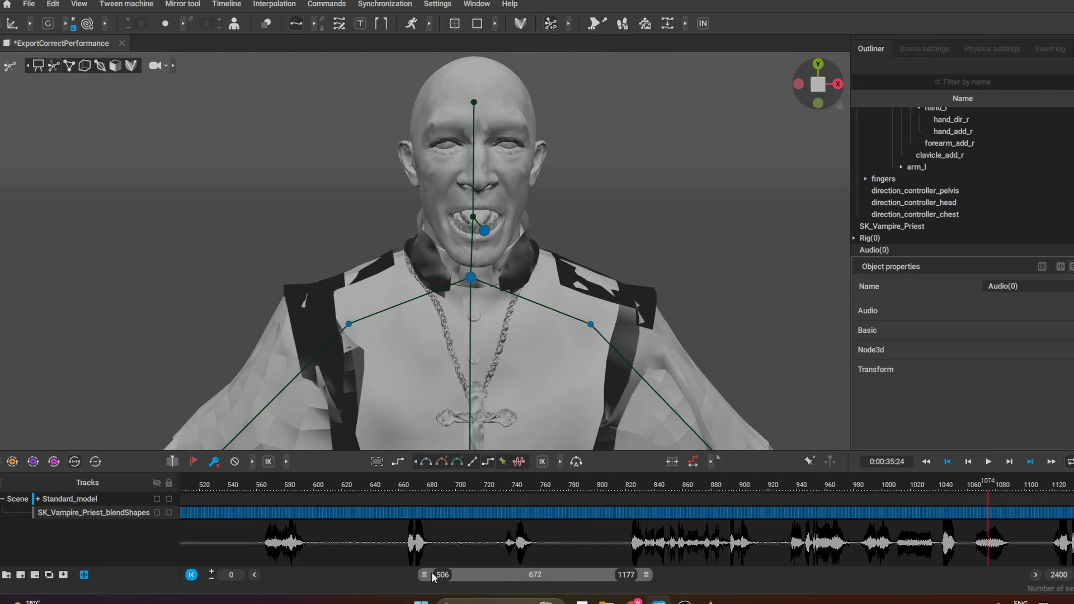
drag(432, 572, 230, 574)
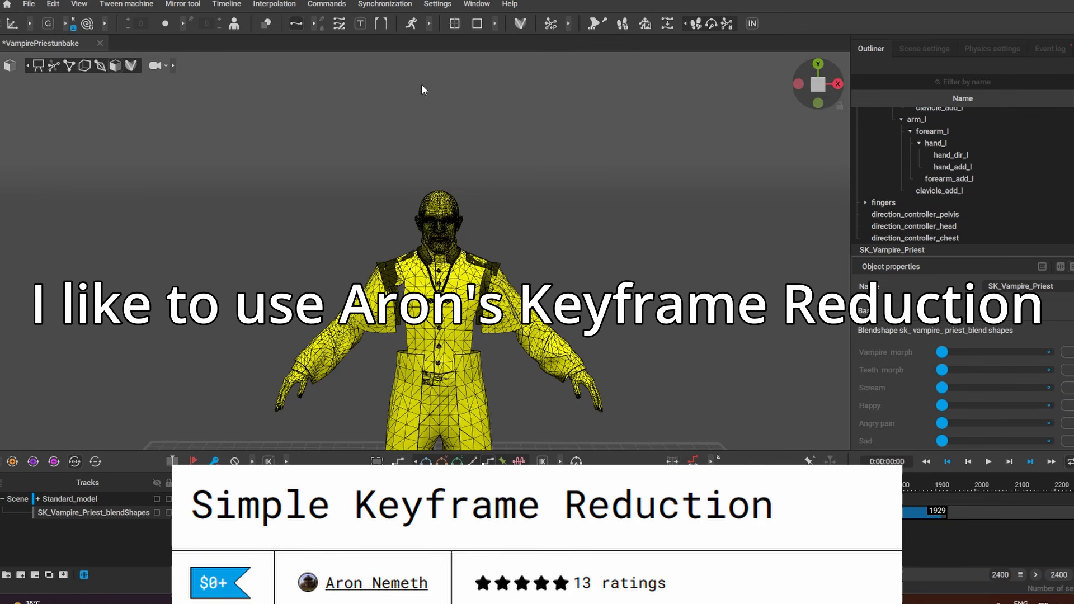
Thin out the blendshape keys with Keyframe Reduction's Remove Keys, using Use selected False and a step of 5
click(327, 4)
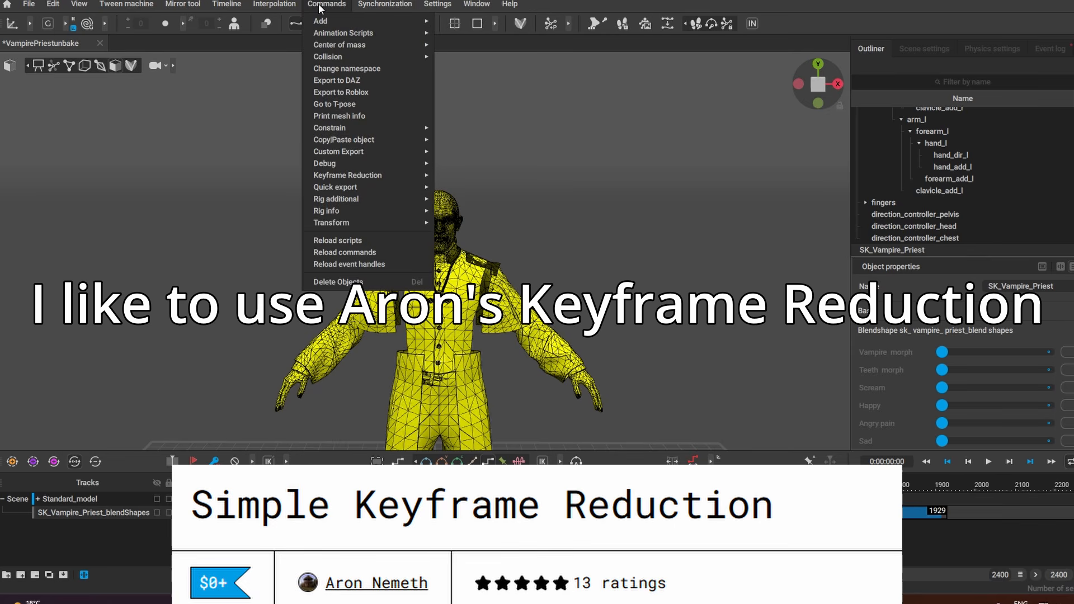
mouse_move(372, 175)
click(447, 174)
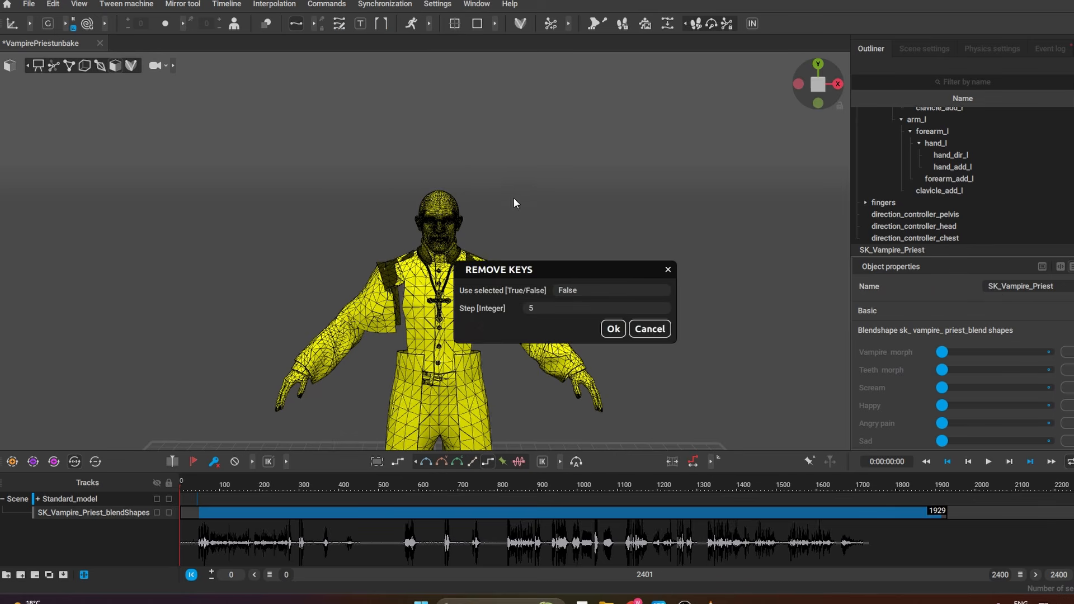
click(623, 330)
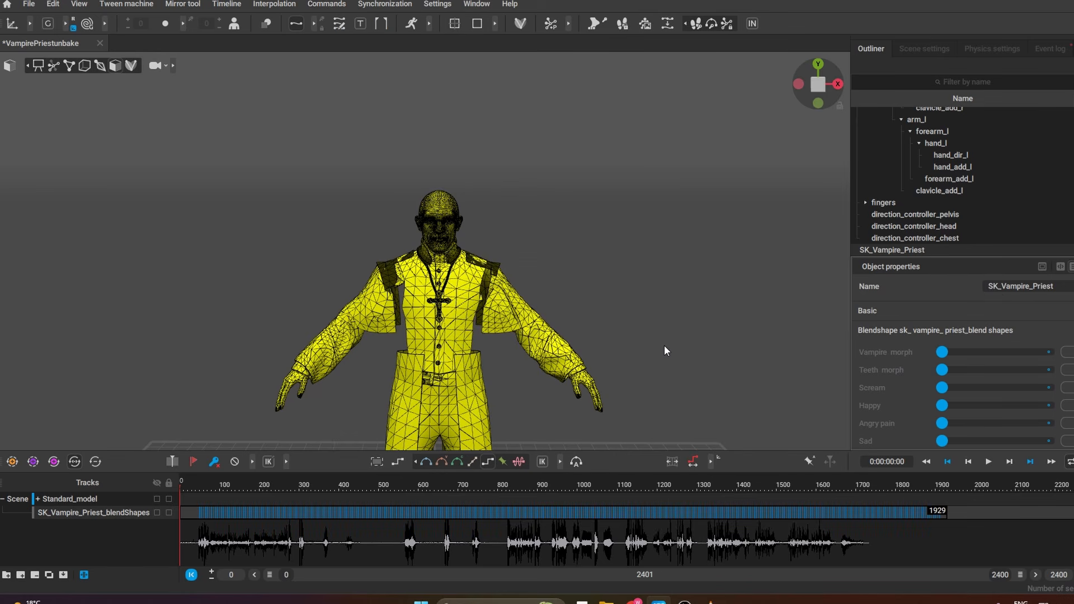
drag(1022, 583, 422, 575)
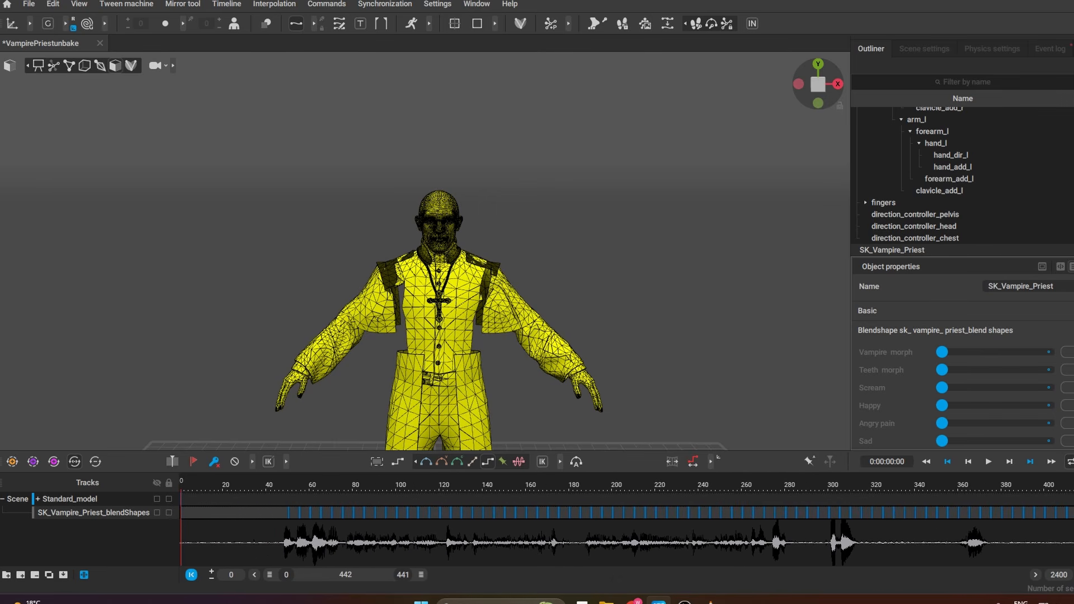
drag(348, 574, 876, 602)
Change the interpolation of the reduced SK_Vampire_Priest_blendShapes keys to the green curve type and show the timeline from frame 0
click(457, 462)
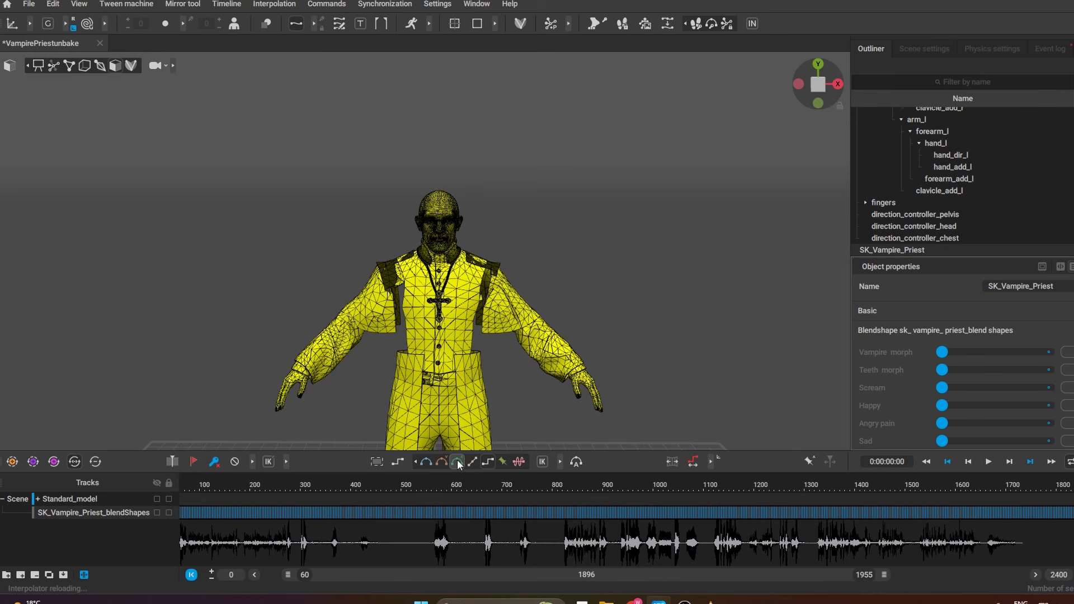
drag(474, 483, 229, 481)
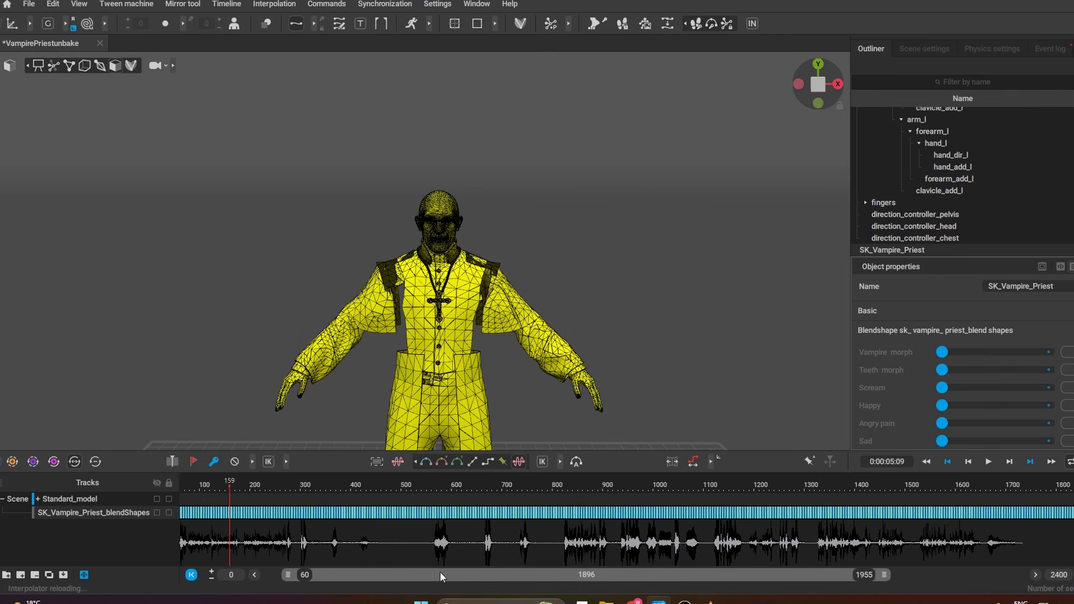
drag(297, 577, 258, 578)
Leave mesh mode, deselect the character, and play the animation from several points to compare the close-up facial motion with the audio
scroll(518, 311, up, 6)
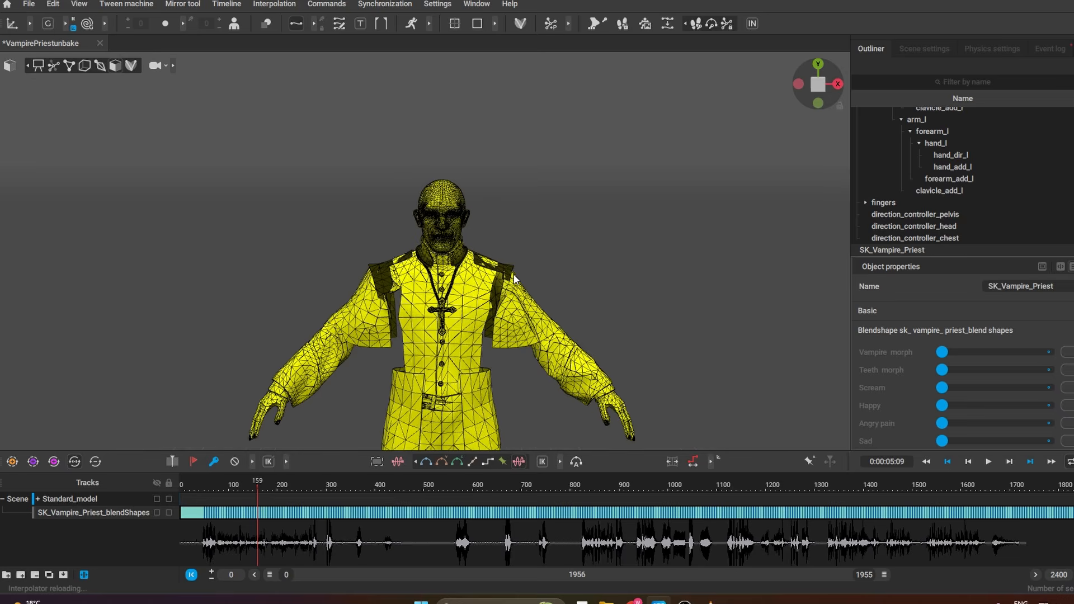
click(37, 67)
drag(440, 488, 524, 492)
key(space)
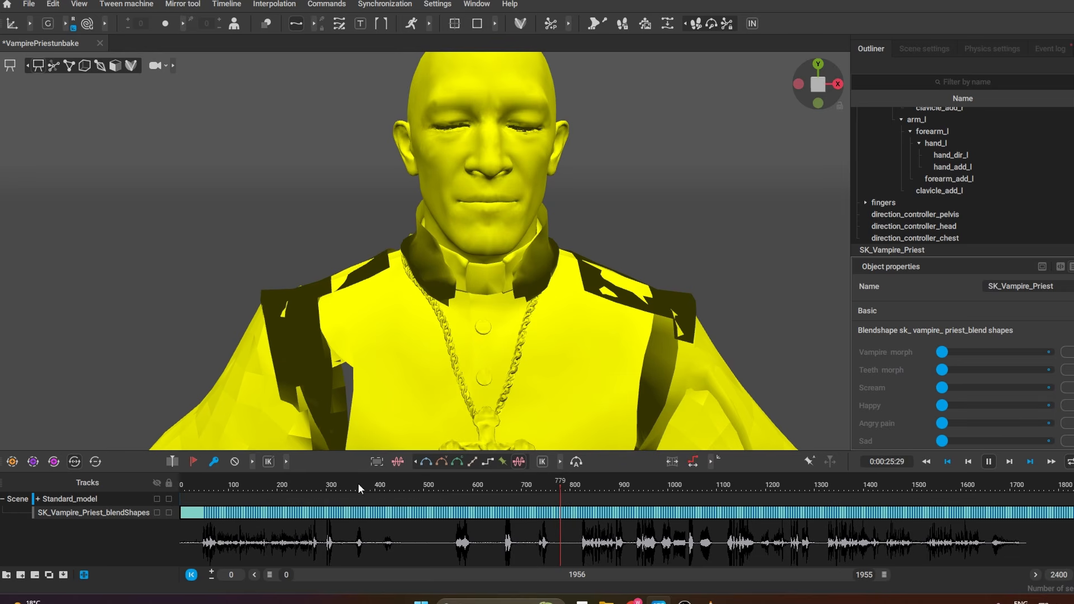
drag(249, 487, 338, 486)
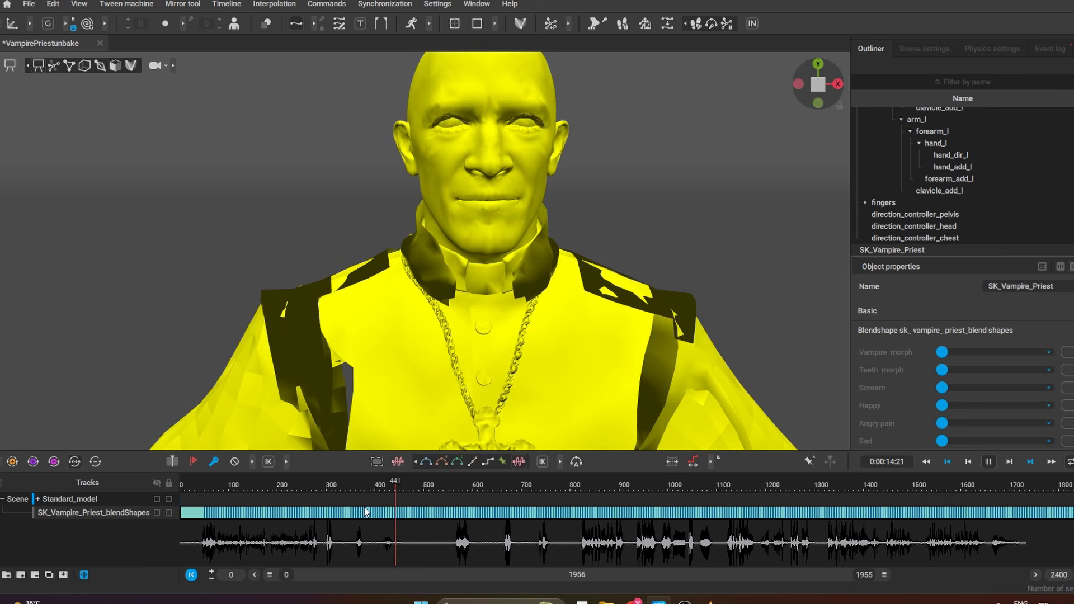
click(374, 483)
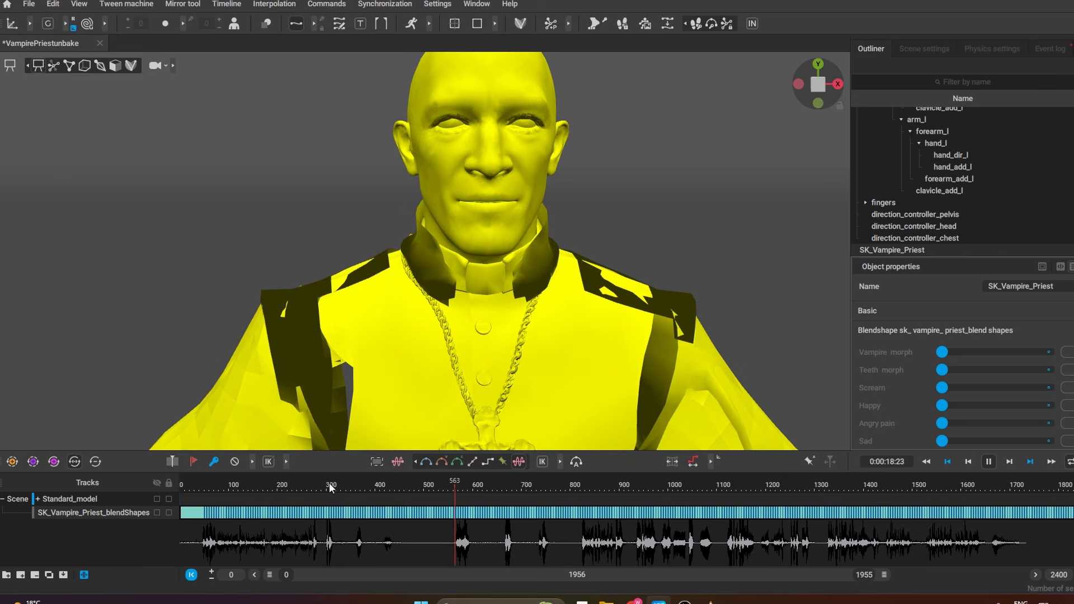
click(681, 180)
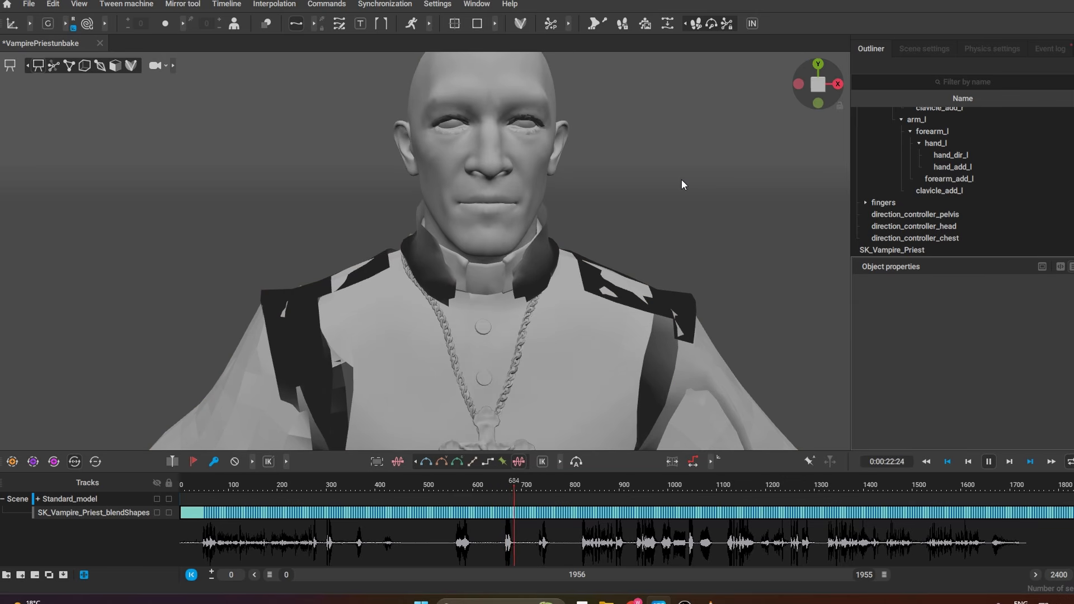
scroll(682, 180, up, 3)
scroll(695, 180, down, 3)
middle_drag(698, 179, 686, 243)
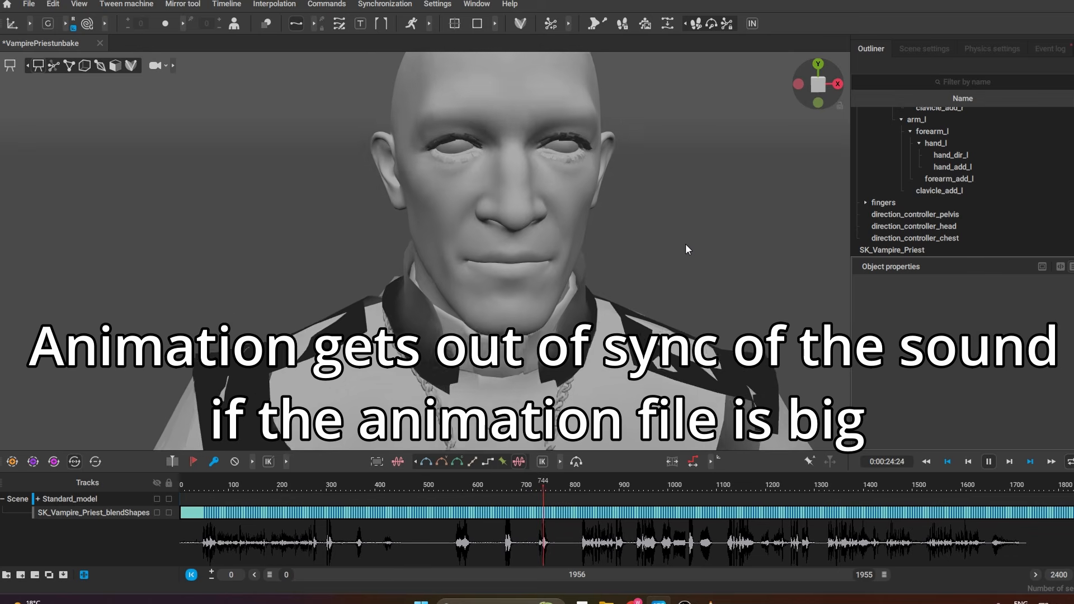
scroll(674, 248, up, 3)
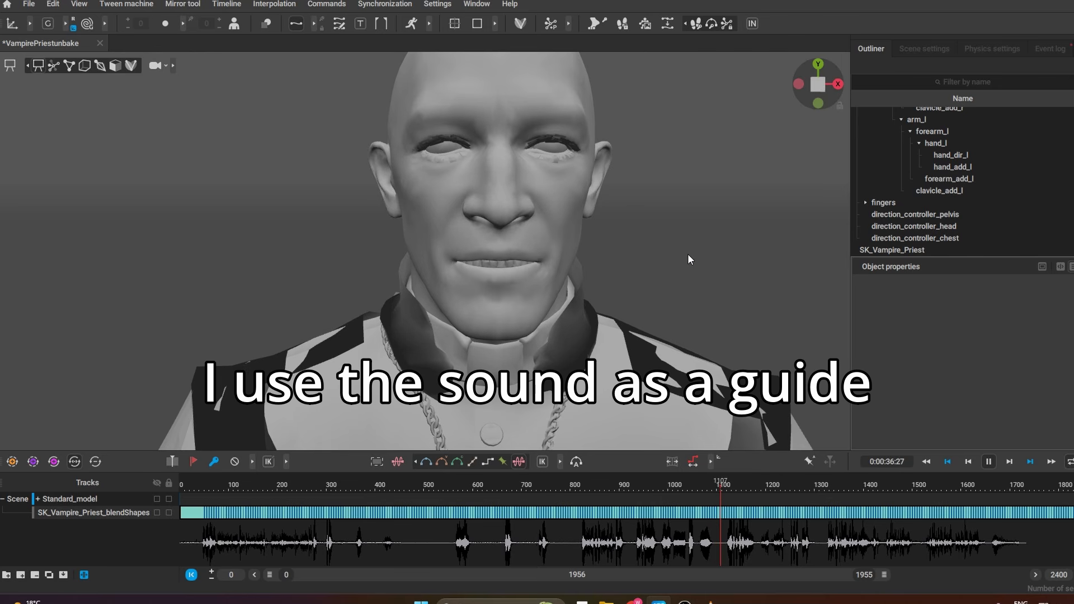
Stop playback, return to mesh mode, and select the SK_Vampire_Priest mesh and its blendshape key at frame 1060
key(space)
drag(727, 485, 699, 508)
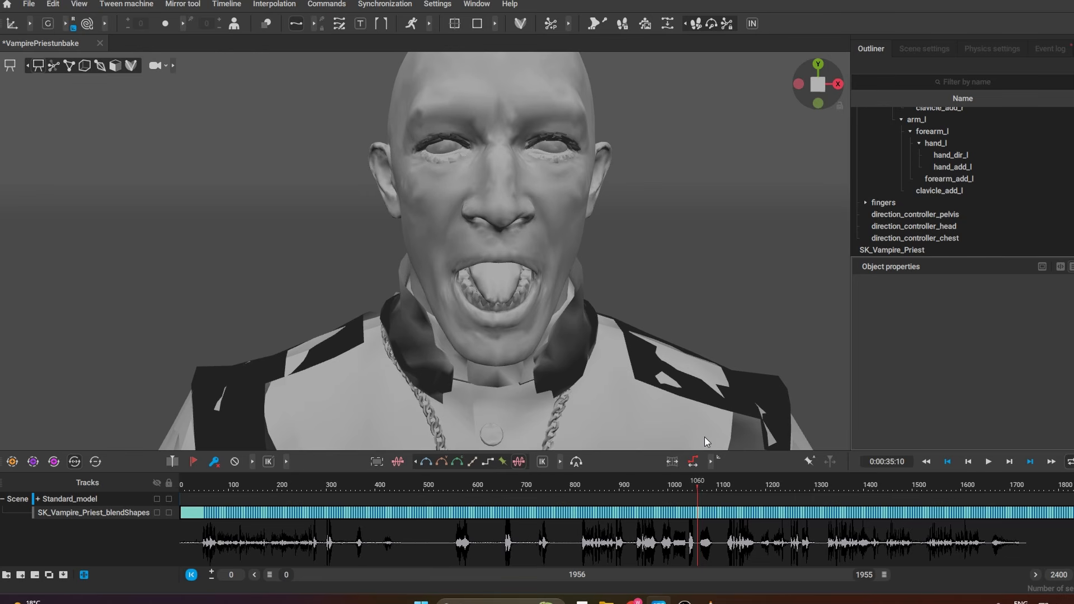
click(116, 66)
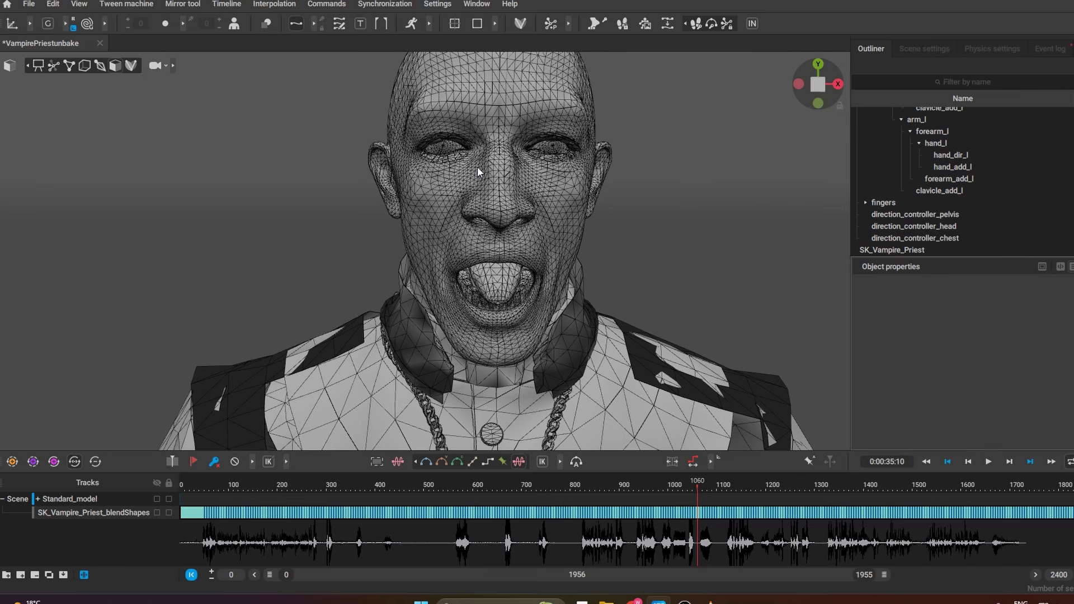
click(505, 190)
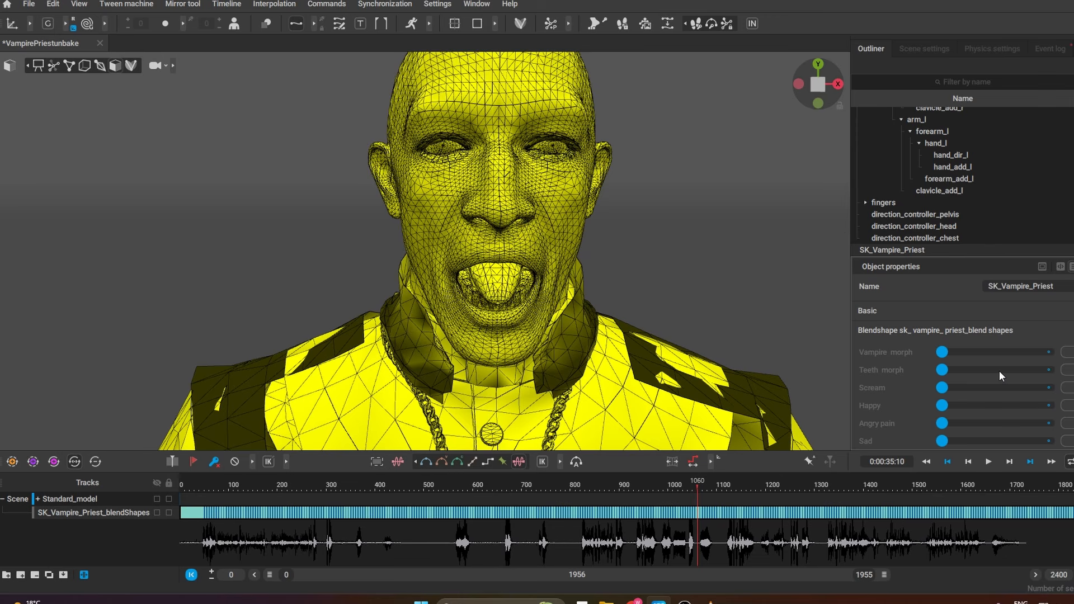
drag(269, 574, 571, 601)
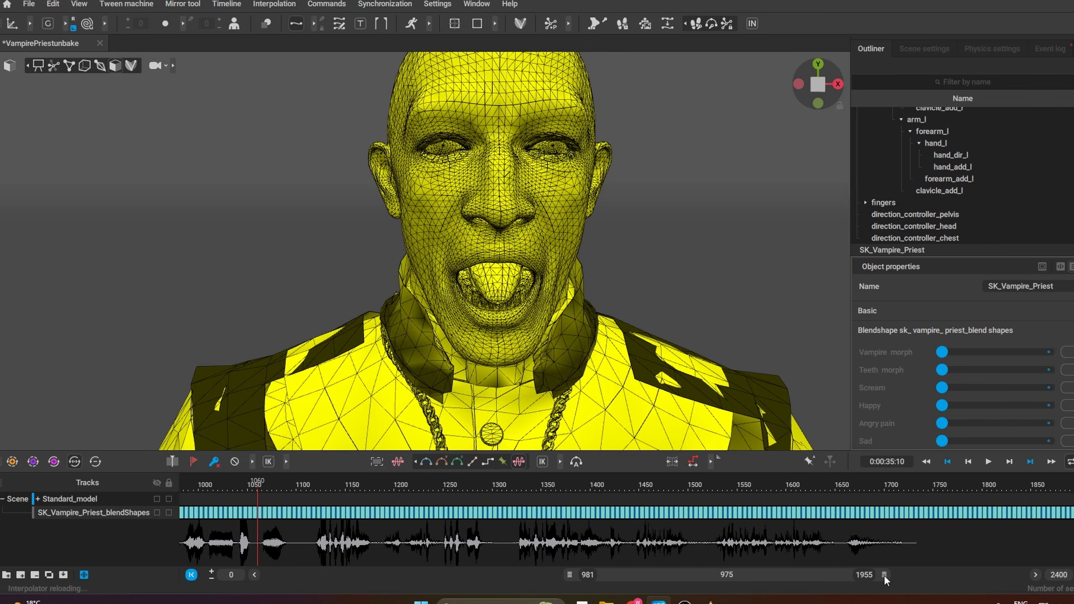
drag(885, 576, 643, 588)
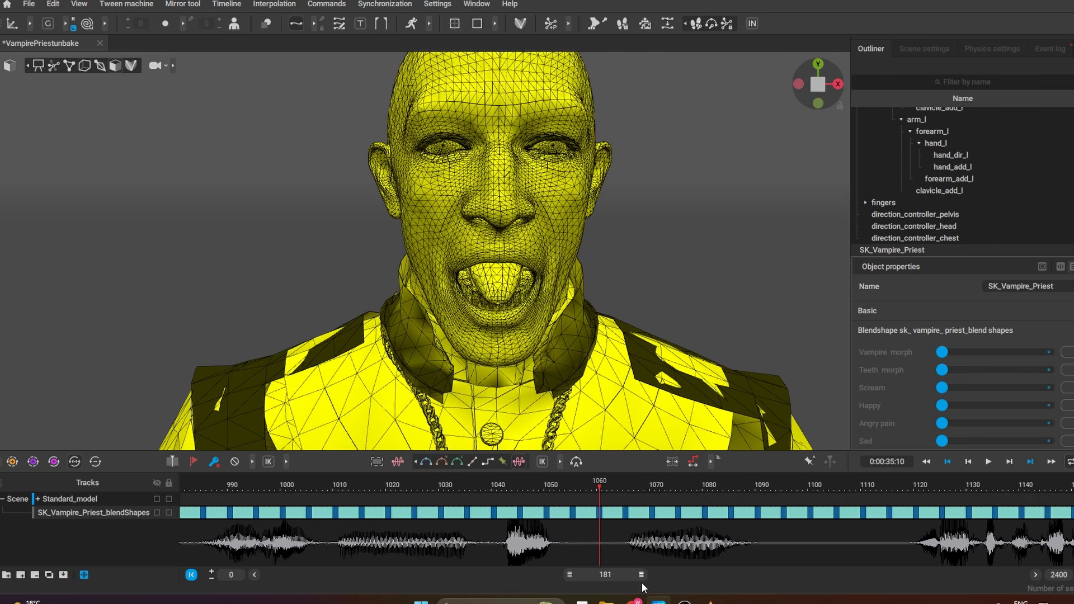
click(598, 515)
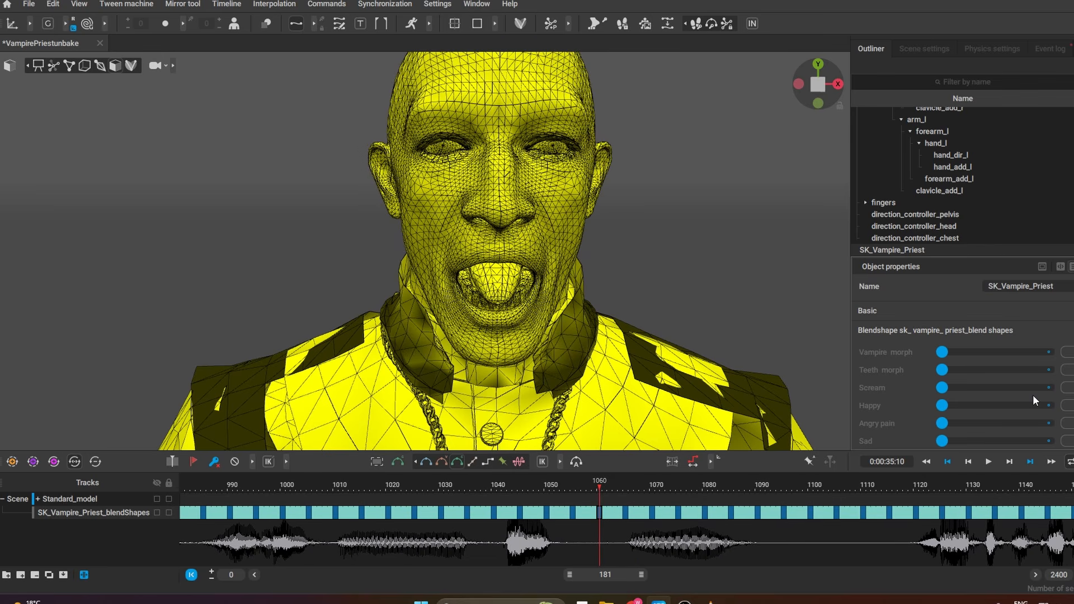
Raise the Jaw open blendshape to its maximum at frame 1060
scroll(992, 371, down, 3)
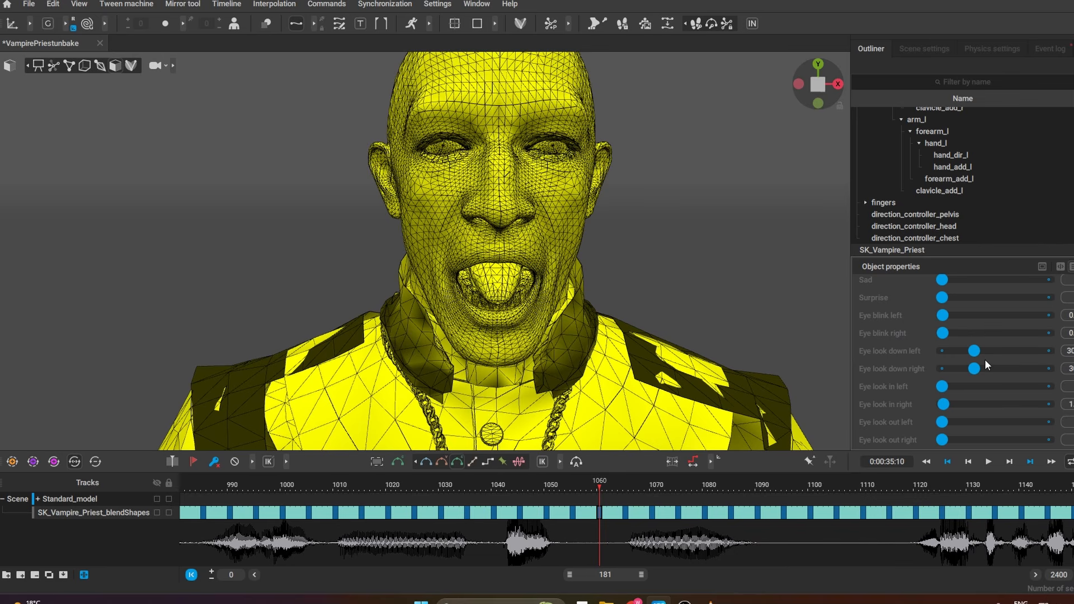
scroll(1004, 353, down, 10)
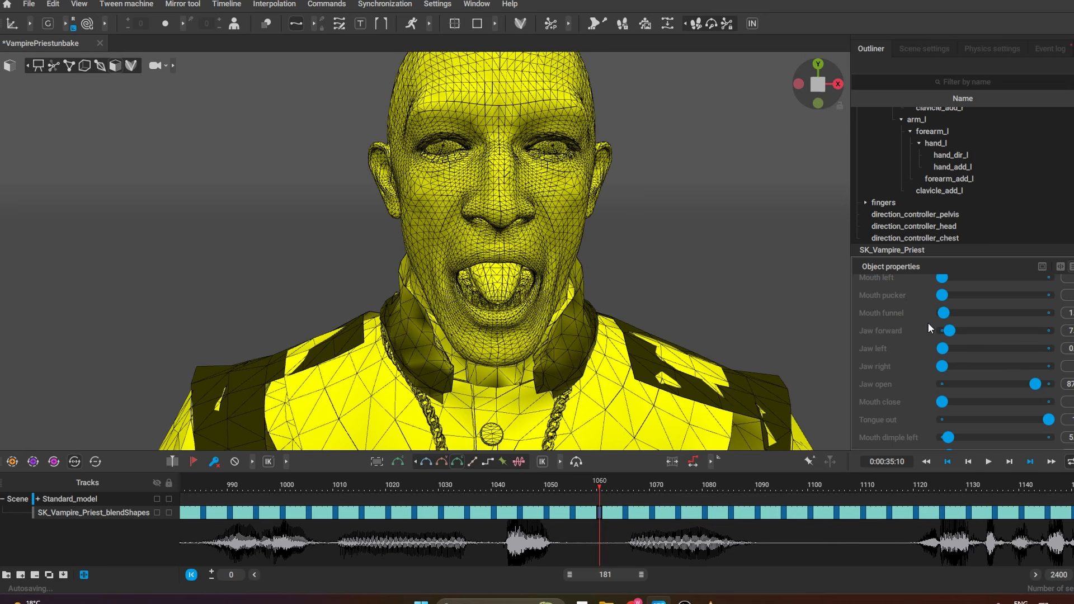
drag(1037, 386, 1072, 400)
scroll(992, 366, up, 5)
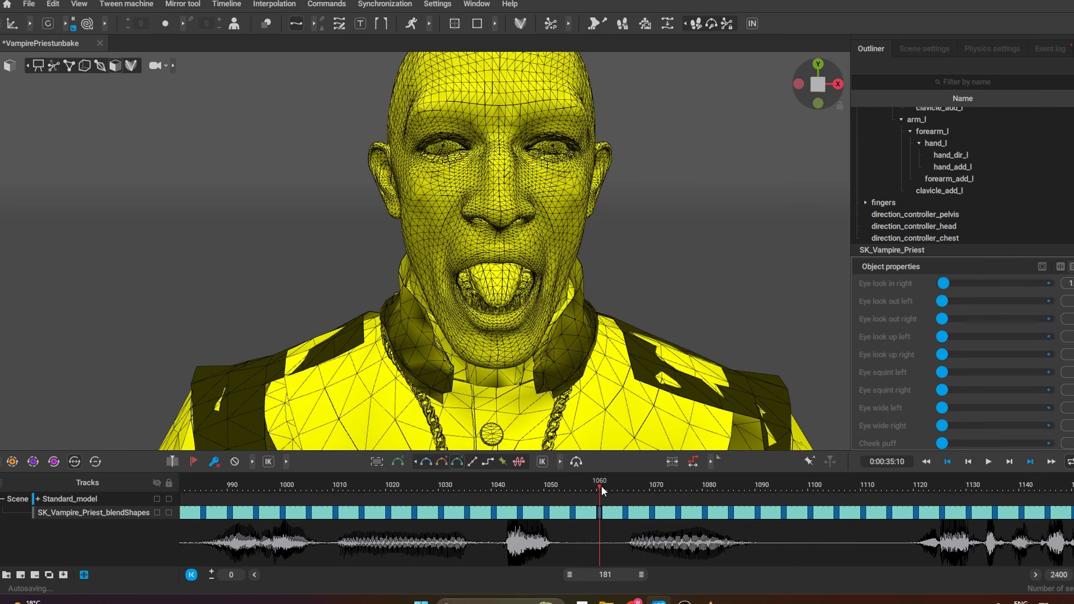
Set the Tongue out blendshape to its maximum on the keys at frames 1065 and 1070
drag(601, 486, 626, 495)
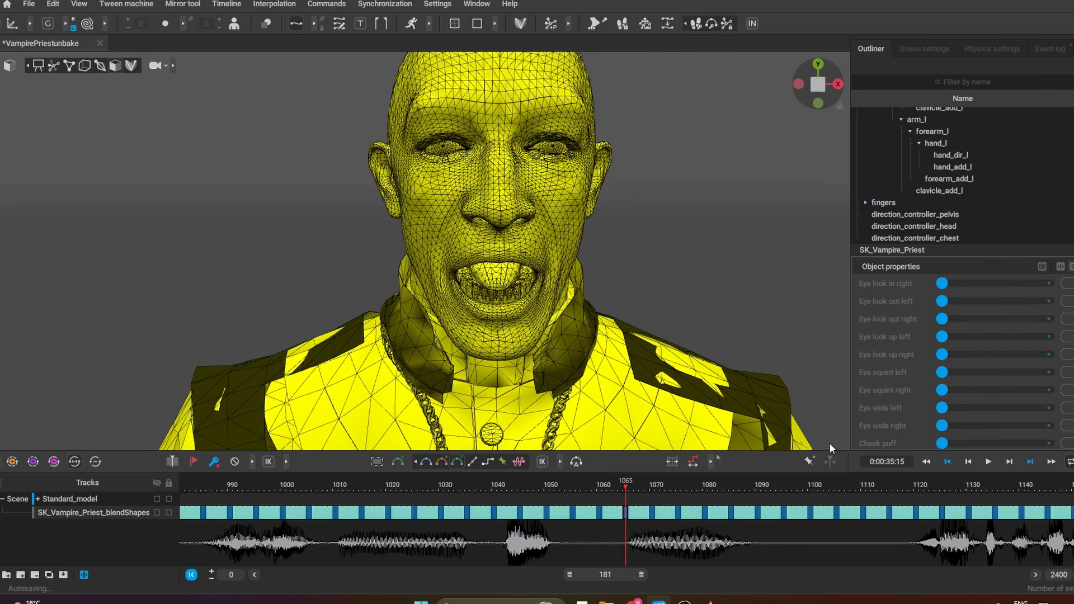
scroll(1030, 385, down, 6)
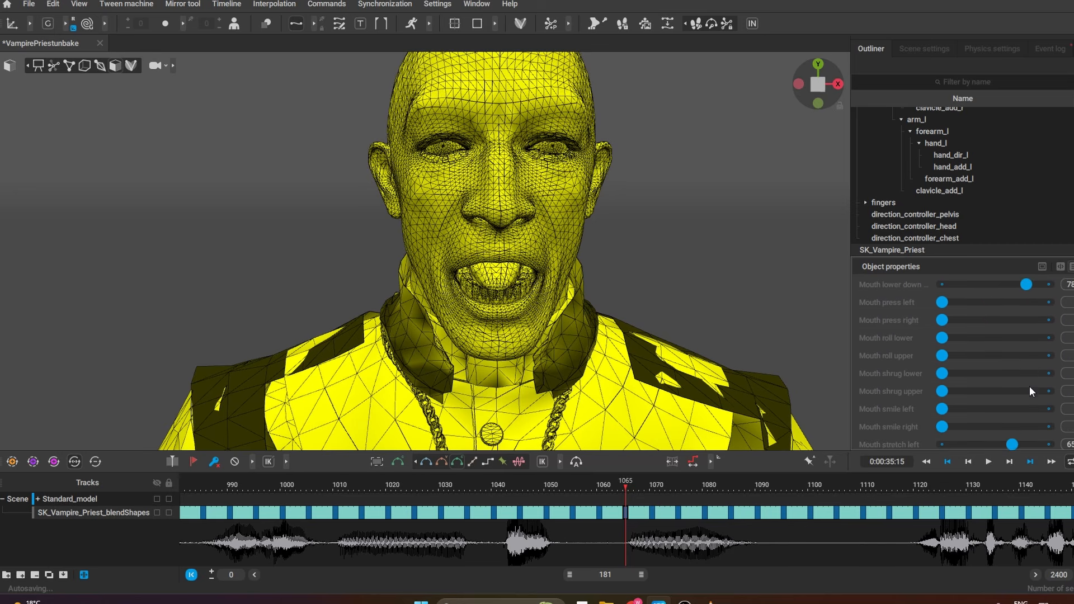
scroll(1030, 386, down, 6)
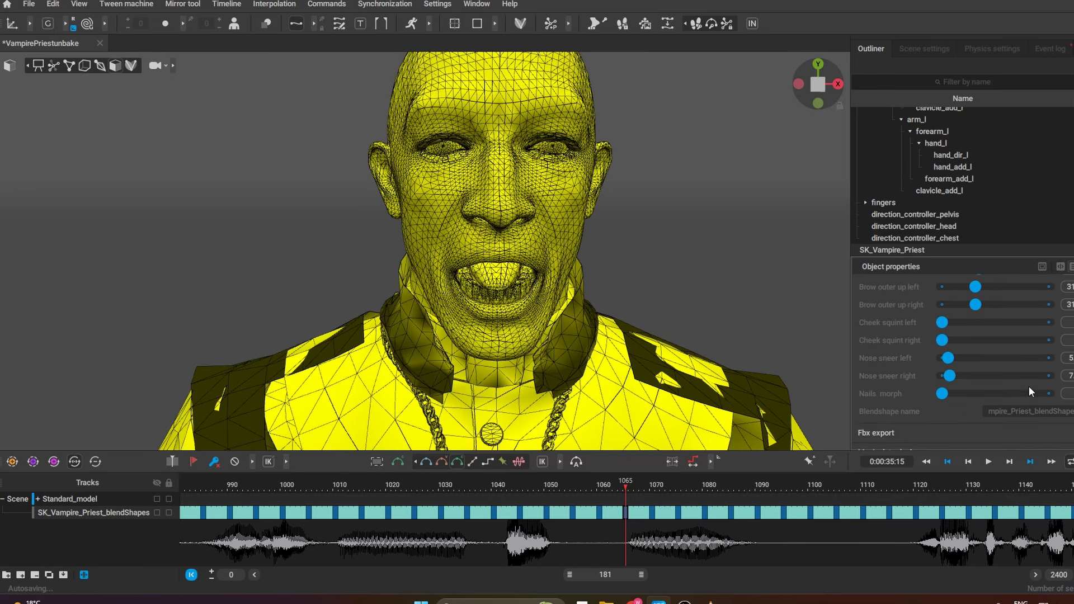
scroll(1029, 386, up, 4)
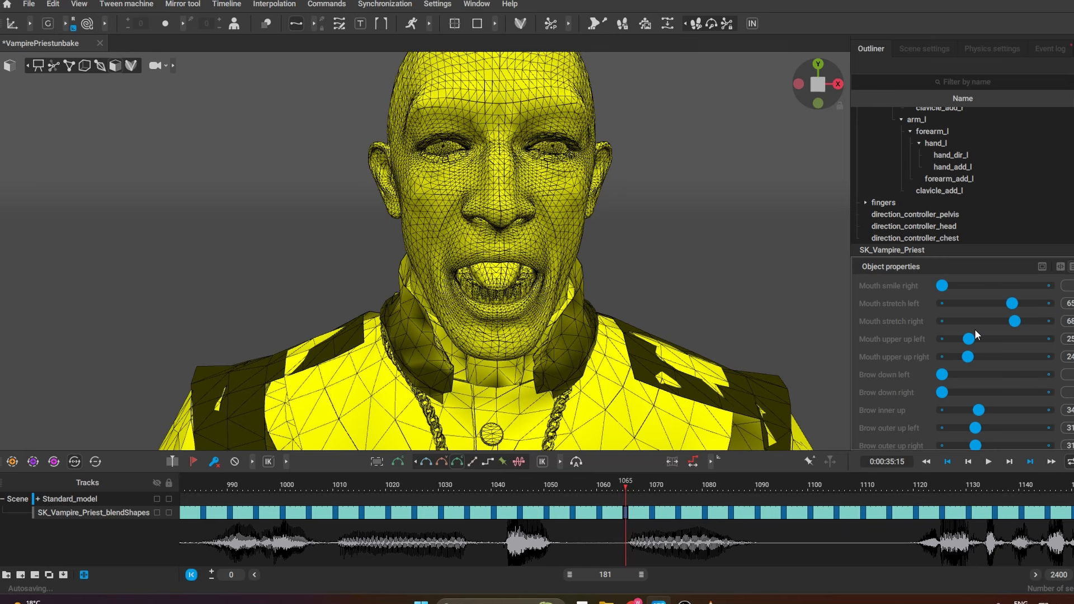
scroll(1002, 372, up, 3)
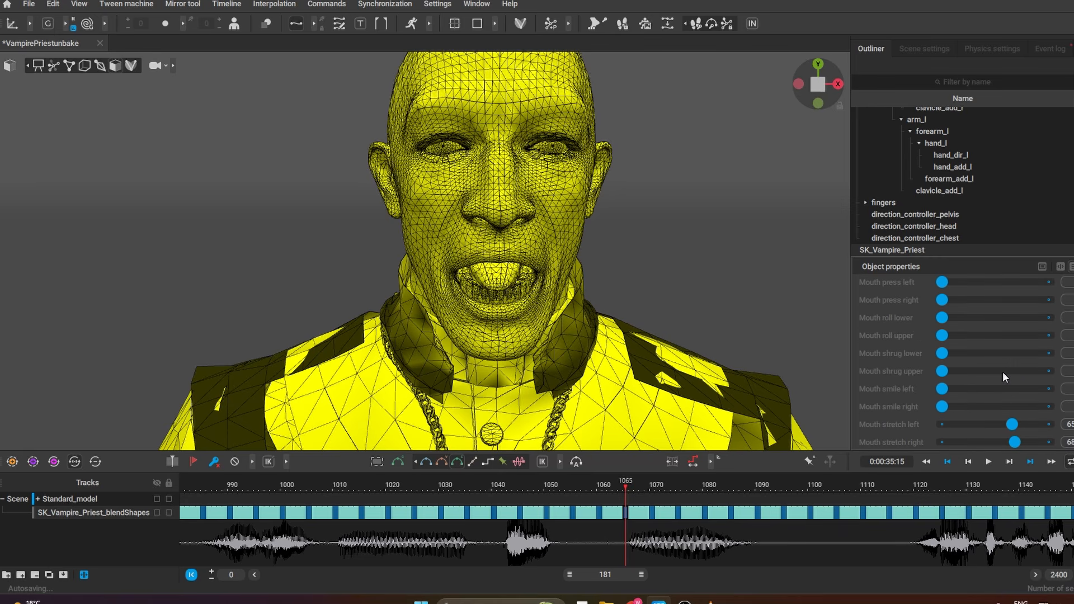
scroll(1003, 372, up, 1)
scroll(1002, 372, up, 3)
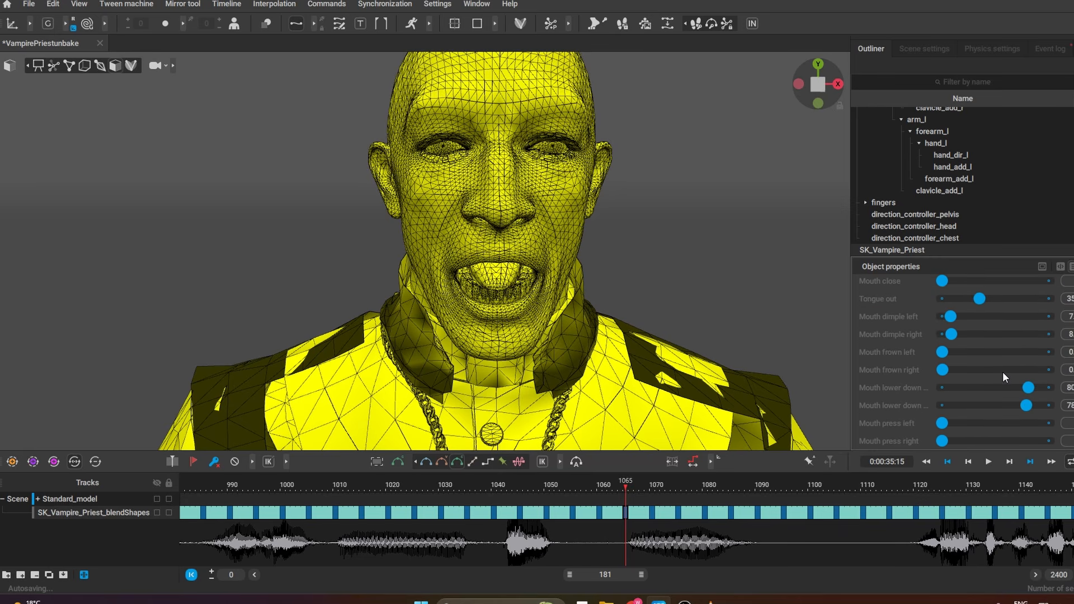
drag(982, 300, 1049, 299)
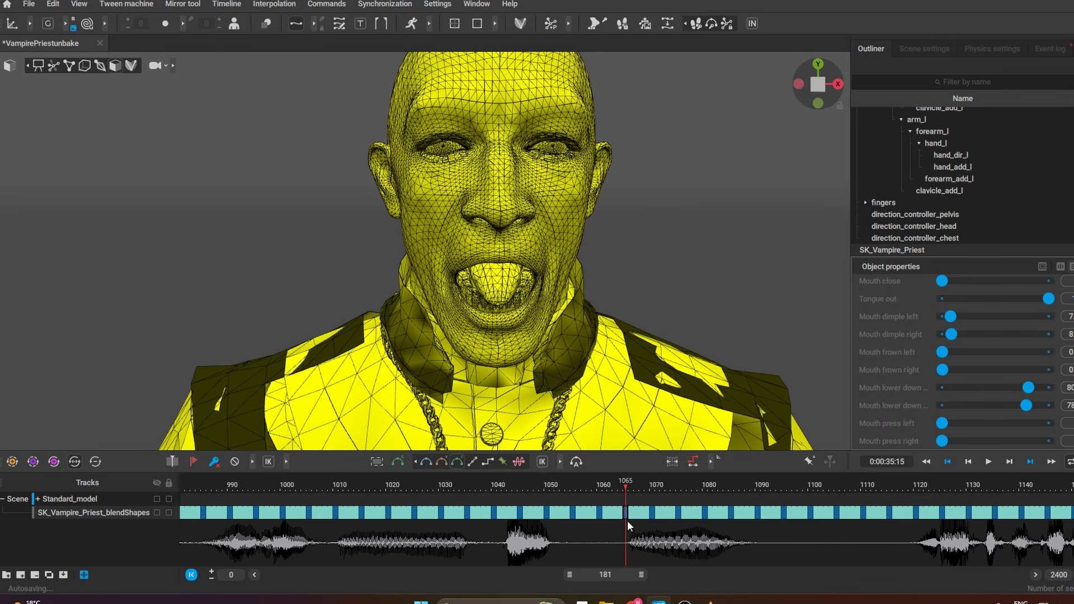
click(653, 514)
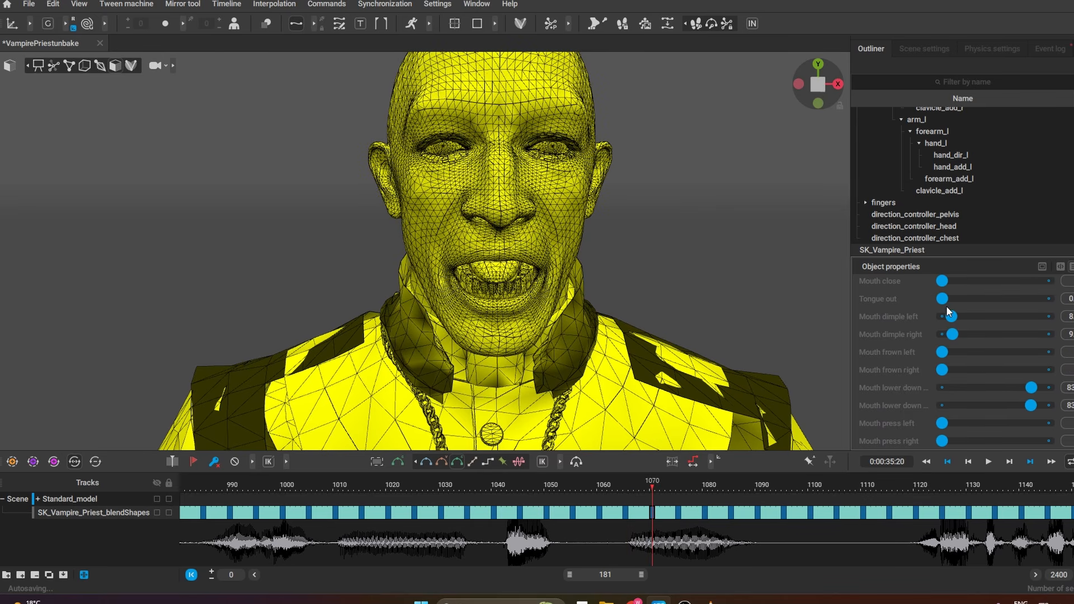
drag(943, 299, 1050, 299)
Play back the edited tongue motion from before frame 1010, then examine the mouth blendshapes at frame 1070
click(308, 482)
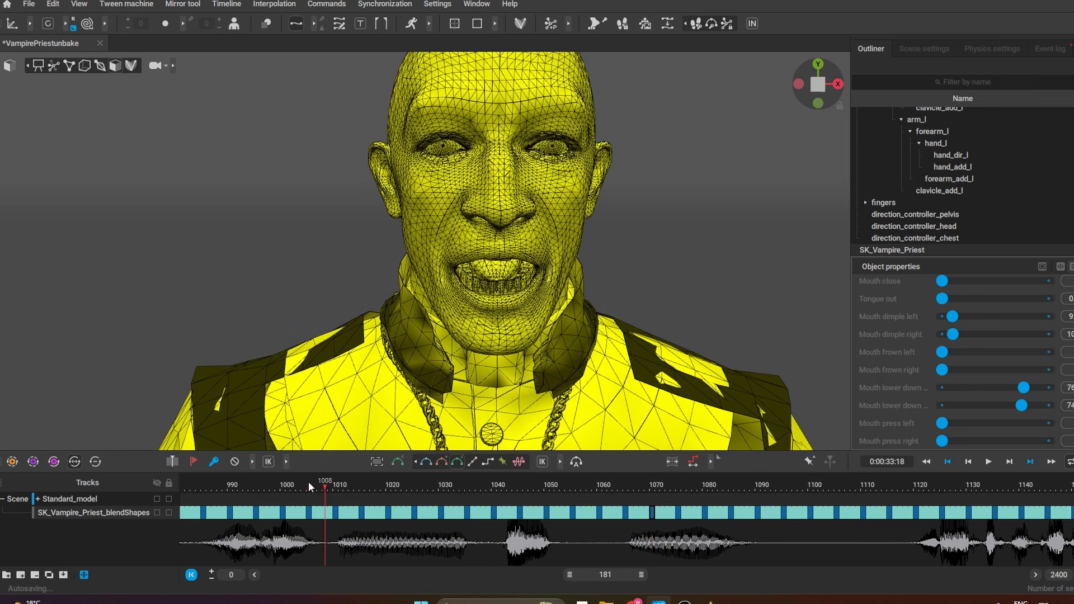
key(space)
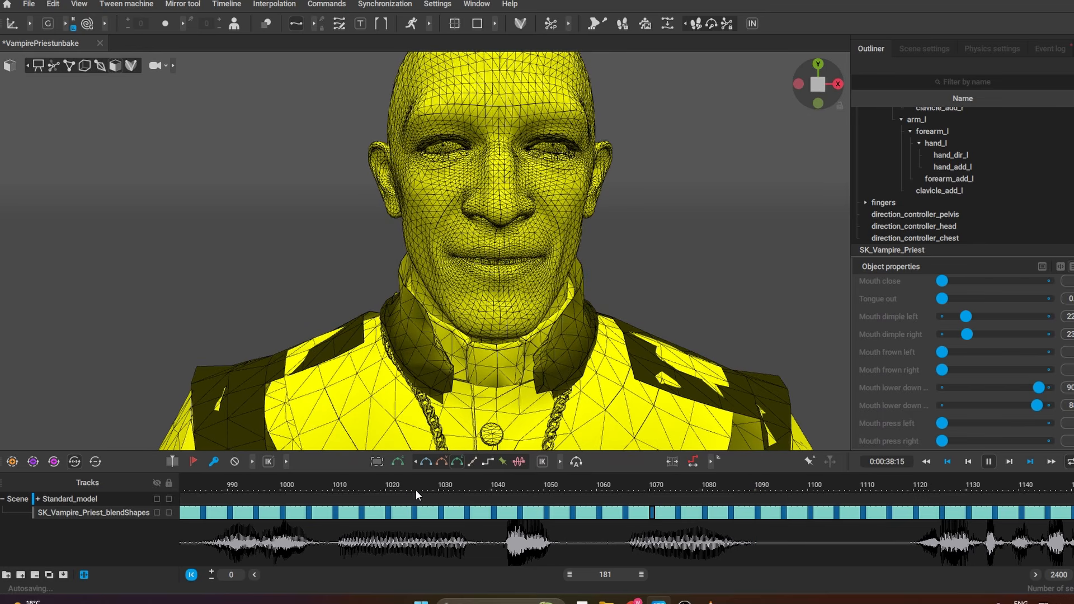
drag(606, 488, 646, 495)
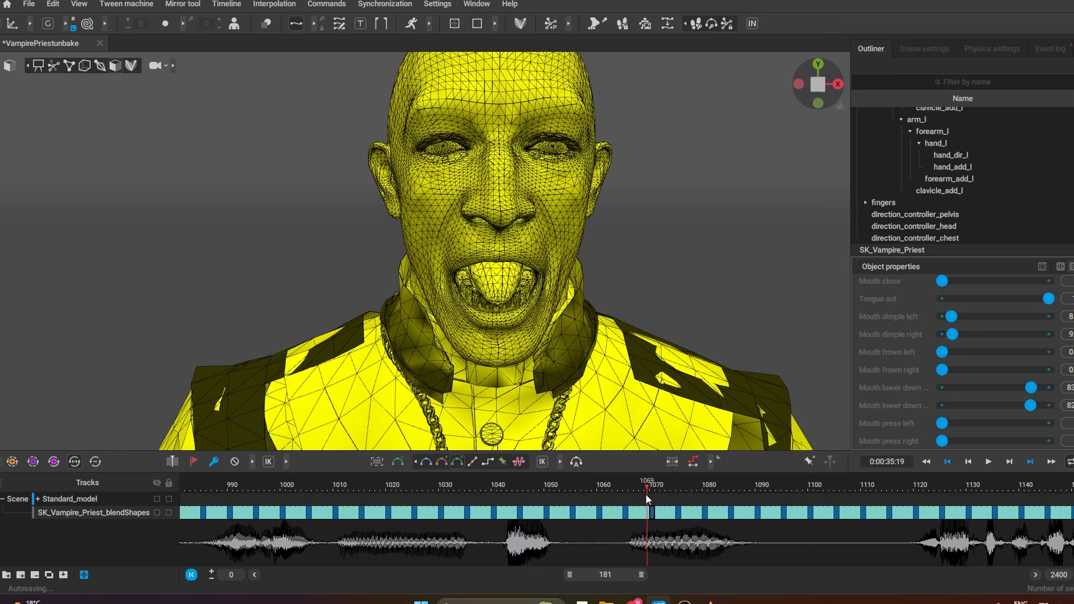
drag(645, 495, 653, 495)
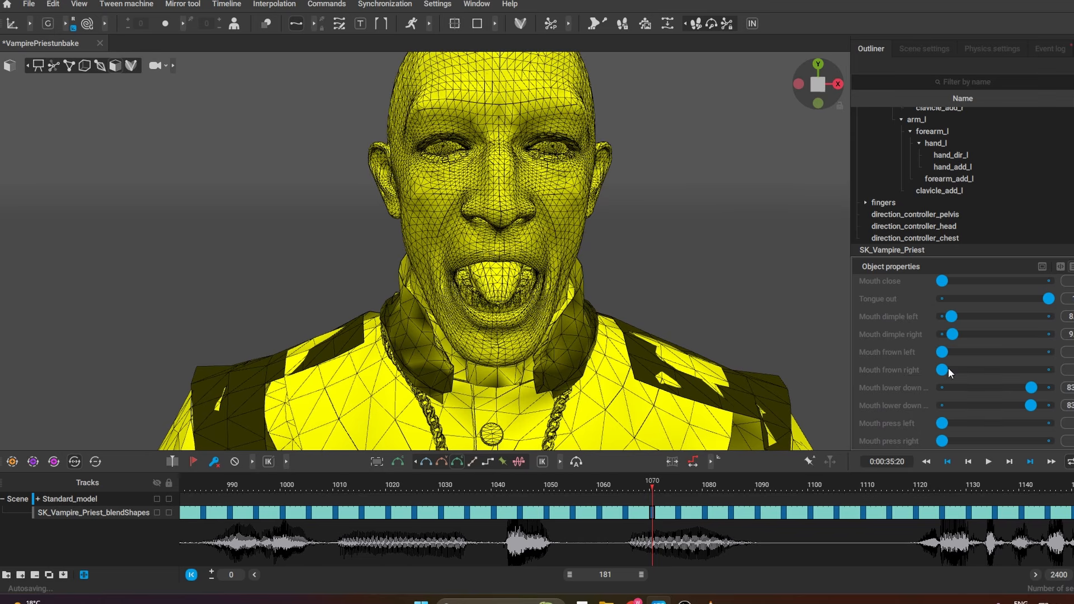
scroll(997, 358, down, 5)
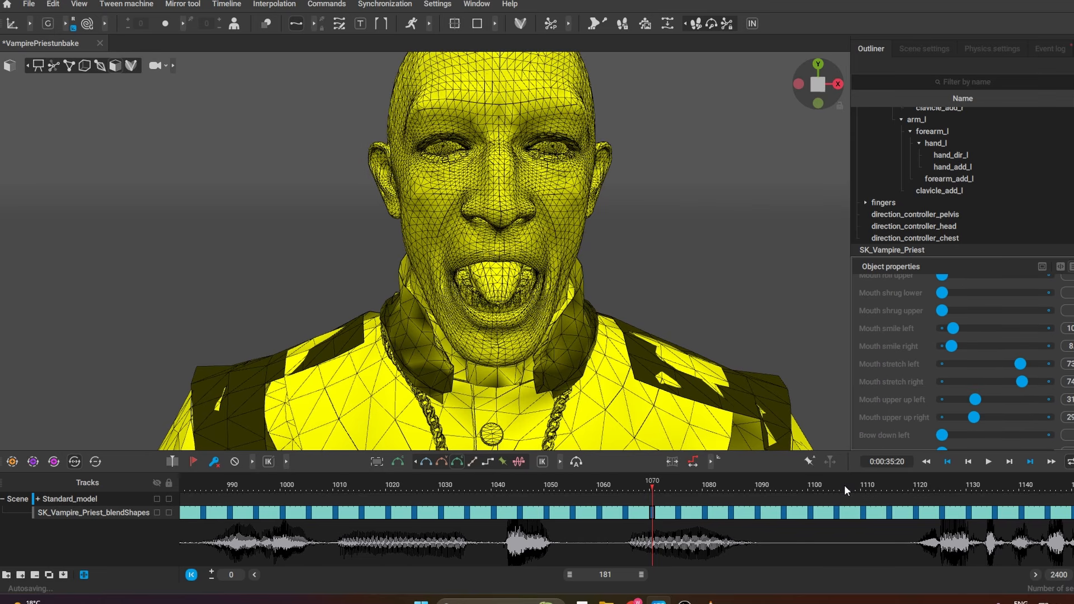
Widen the visible timeline range and play back the facial animation between about frames 840 and 1400
scroll(567, 585, down, 5)
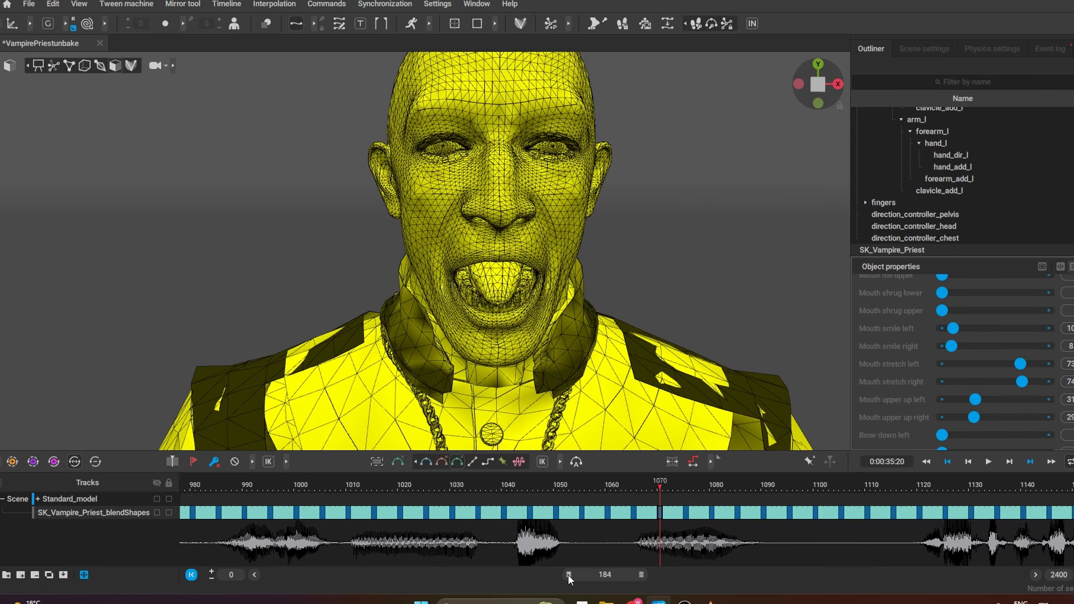
drag(641, 576, 803, 576)
drag(604, 500, 659, 505)
key(space)
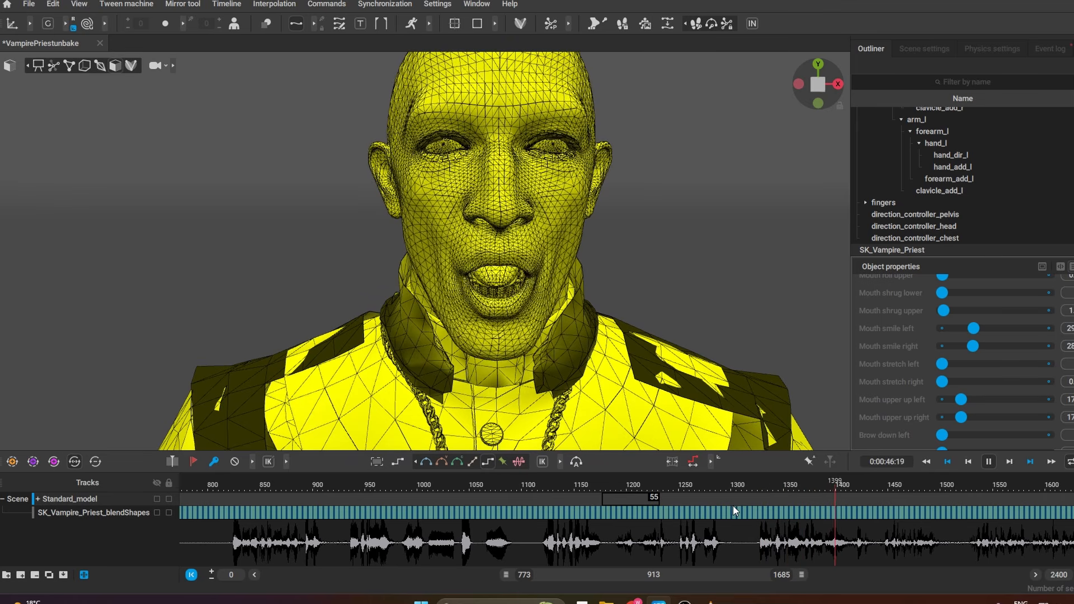
click(751, 487)
drag(618, 485, 4, 485)
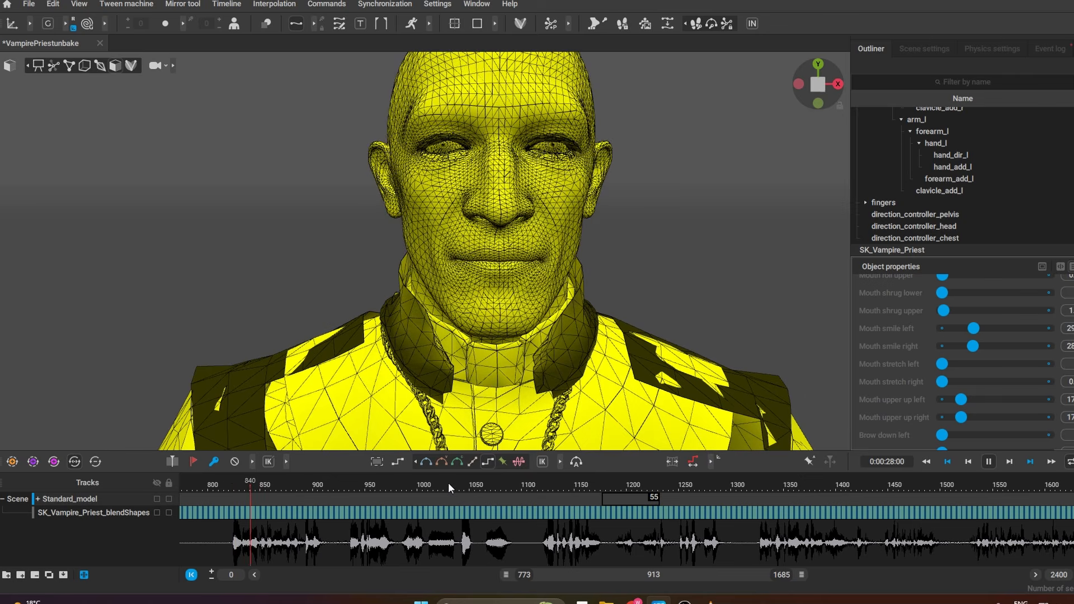
Play back the earlier facial animation with the timeline range starting at frame 0, stopping on the broad smile at frame 319
drag(549, 572, 426, 576)
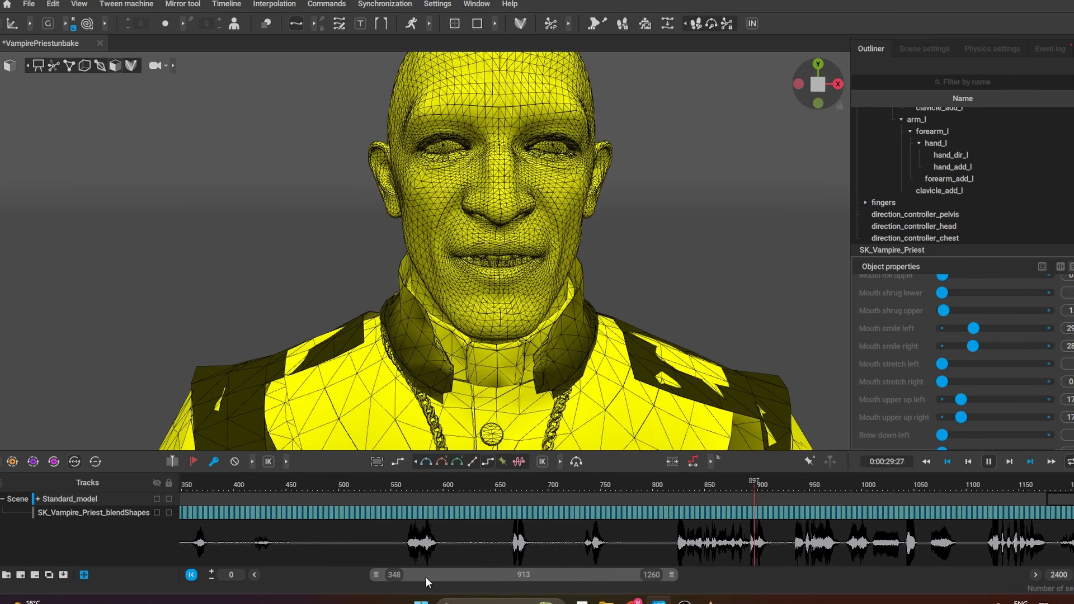
click(417, 478)
click(402, 481)
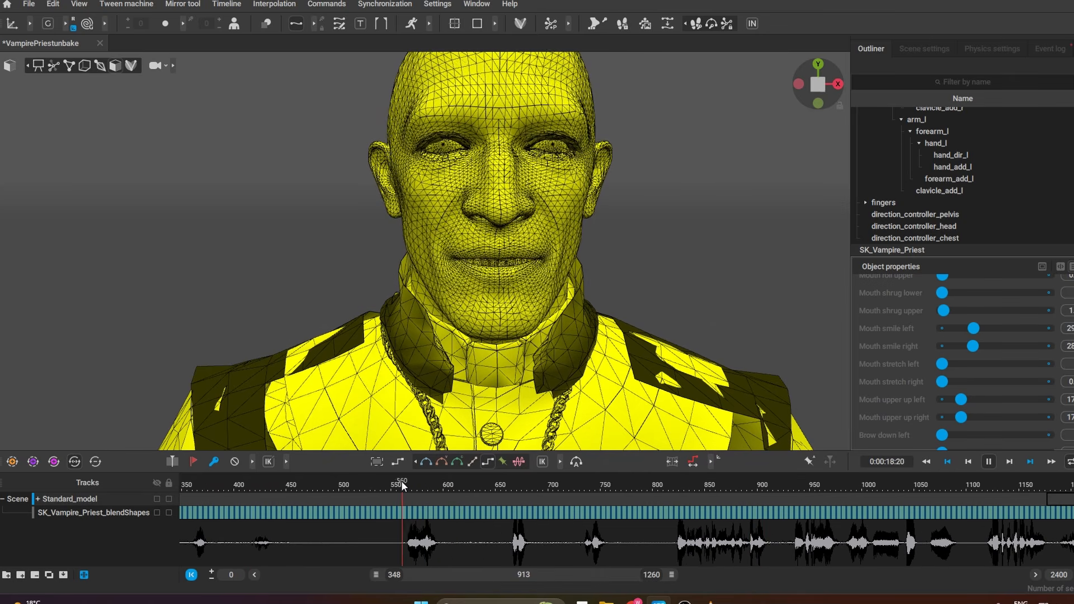
drag(326, 484, 61, 488)
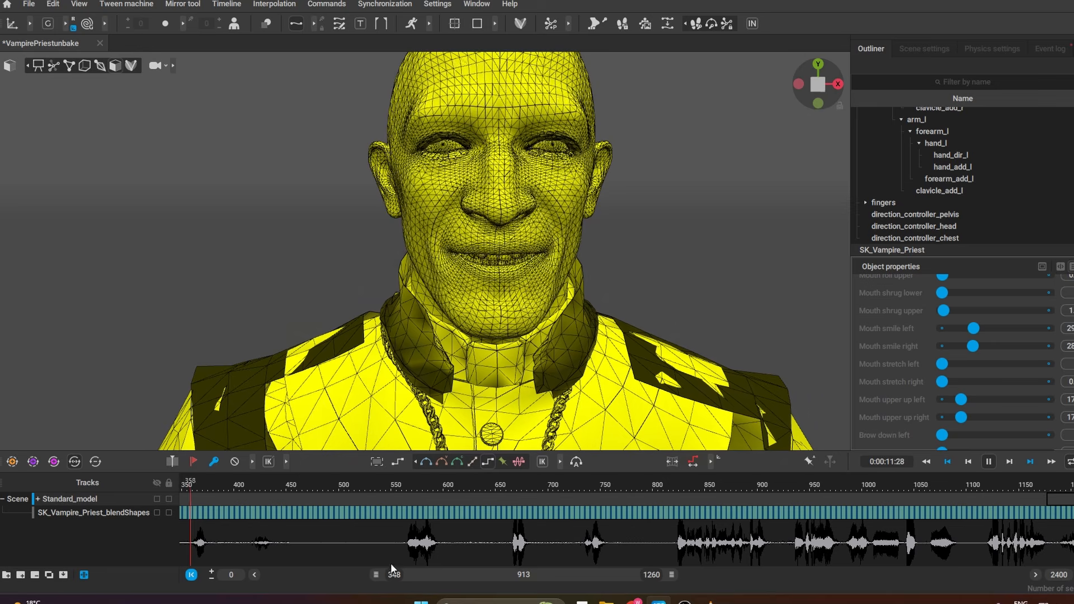
drag(398, 574, 292, 574)
drag(284, 490, 232, 489)
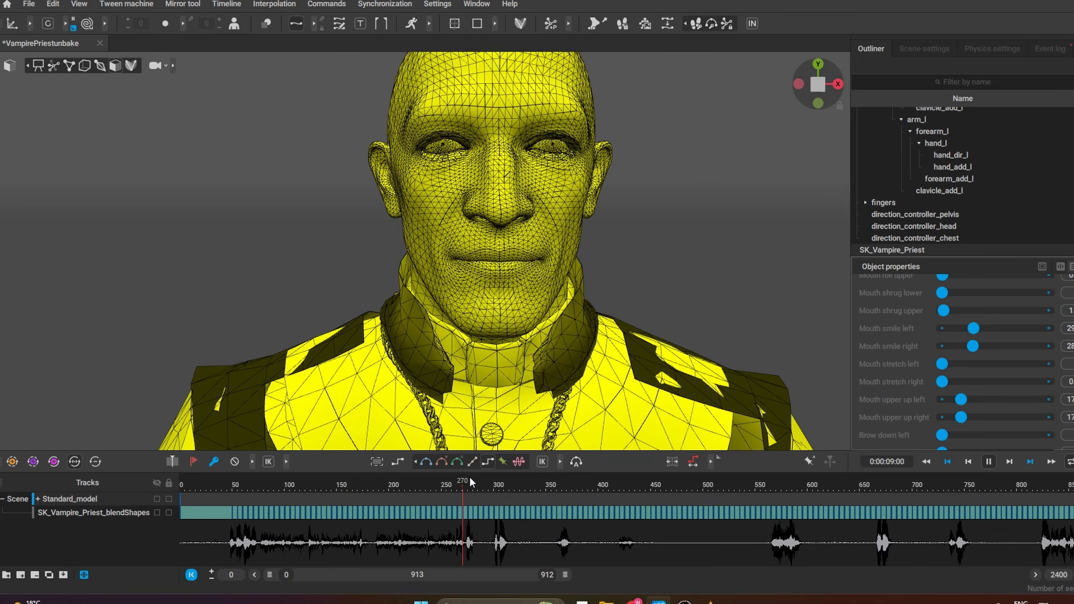
key(space)
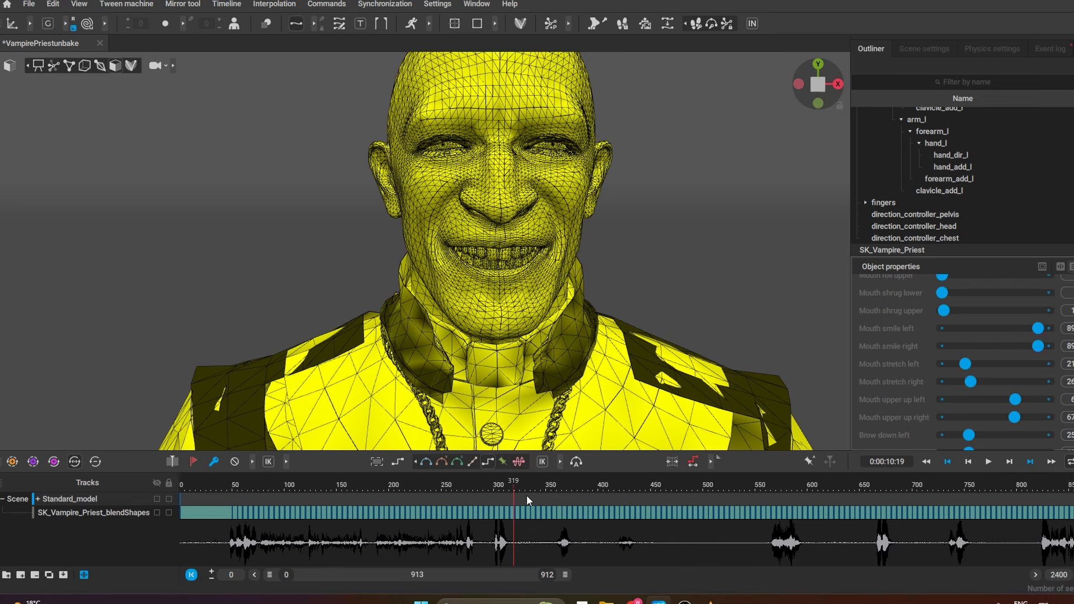
Raise Mouth smile left and Mouth smile right to their maximum on the blendshape key at frame 315
key(Home)
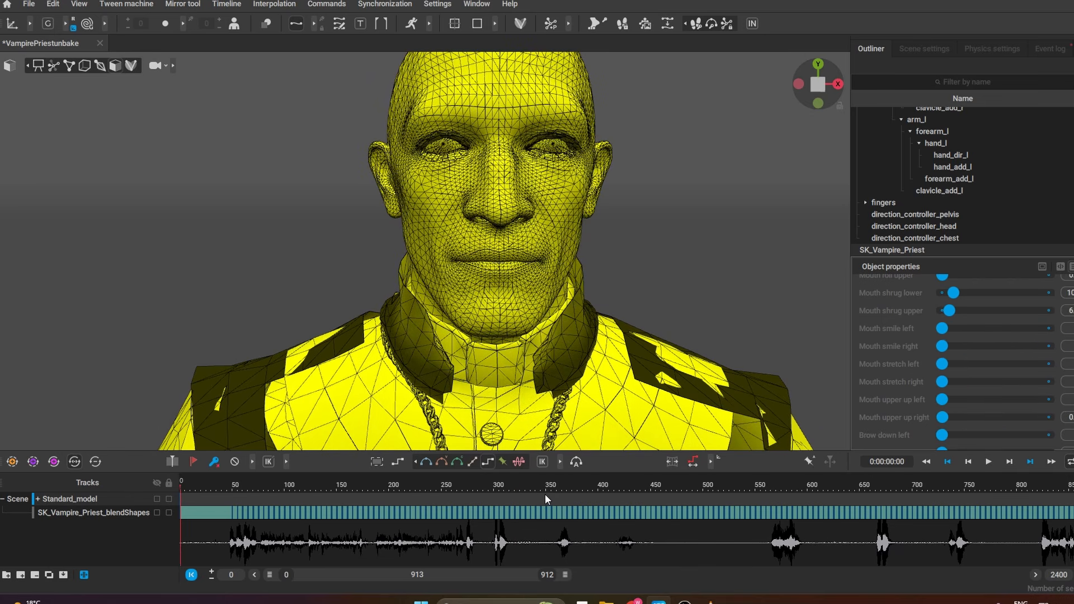
click(500, 486)
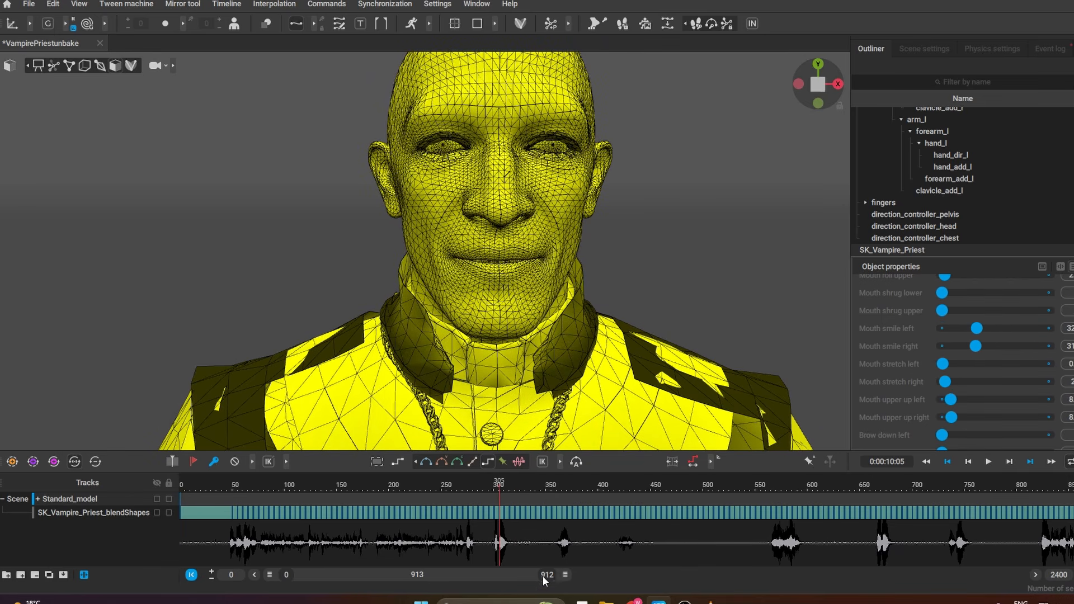
drag(566, 577, 413, 577)
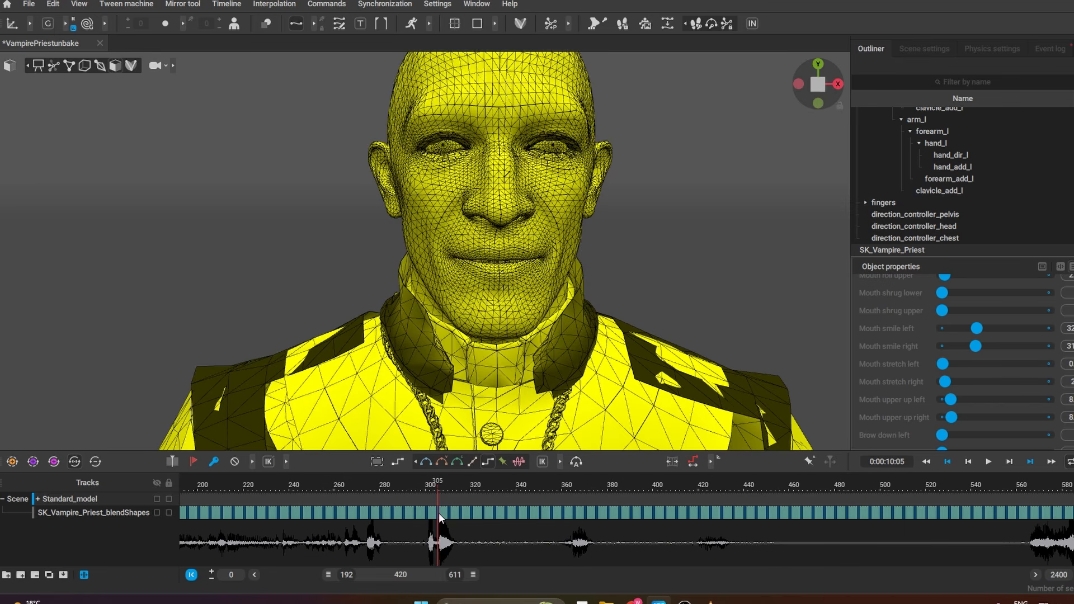
click(437, 514)
key(Left)
key(Left)
key(Left)
key(Left)
key(space)
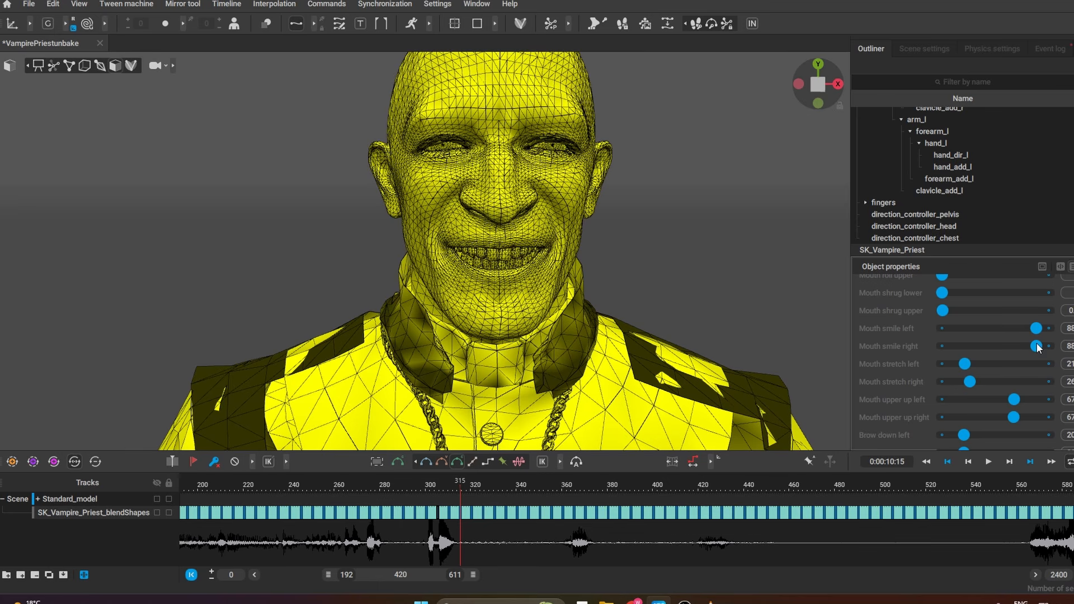
drag(1036, 328, 1054, 348)
Adjust Mouth stretch left slightly and lower Mouth upper up left and right evenly at frame 315
mouse_move(975, 365)
mouse_down()
mouse_move(1026, 371)
mouse_move(925, 370)
mouse_move(965, 374)
mouse_up()
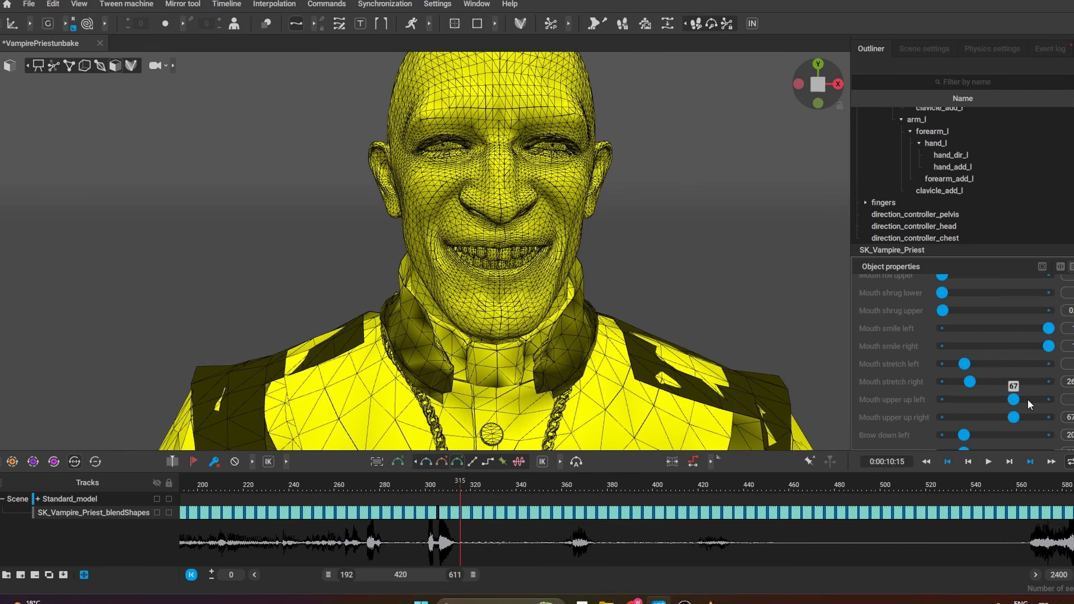
mouse_move(1014, 400)
mouse_down()
mouse_move(1049, 400)
mouse_move(1020, 418)
mouse_move(1064, 420)
mouse_move(1011, 420)
mouse_move(1035, 402)
mouse_move(1011, 402)
mouse_up()
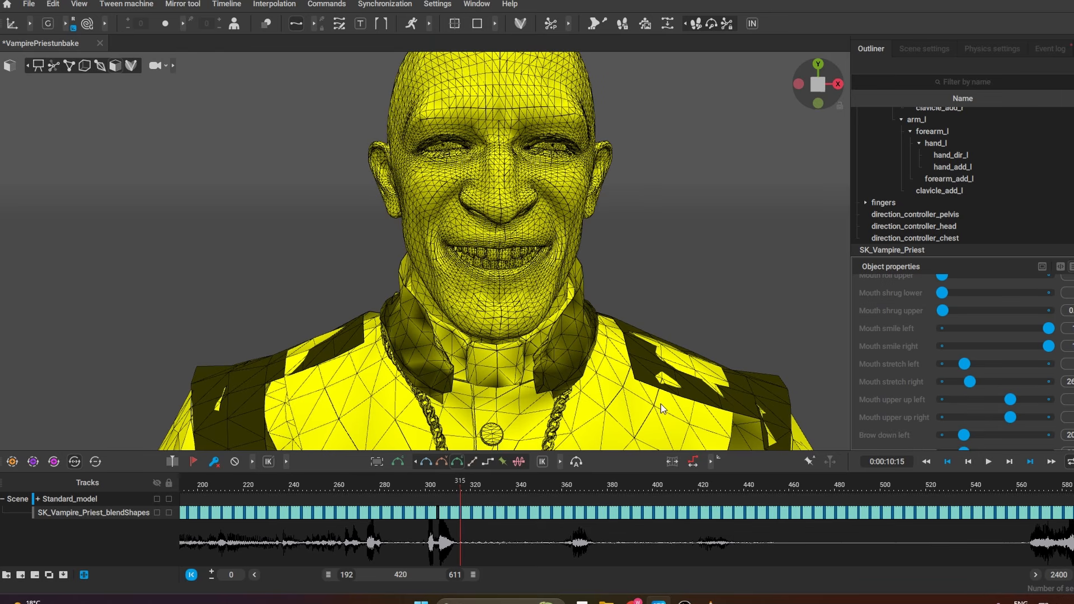
scroll(1014, 392, down, 3)
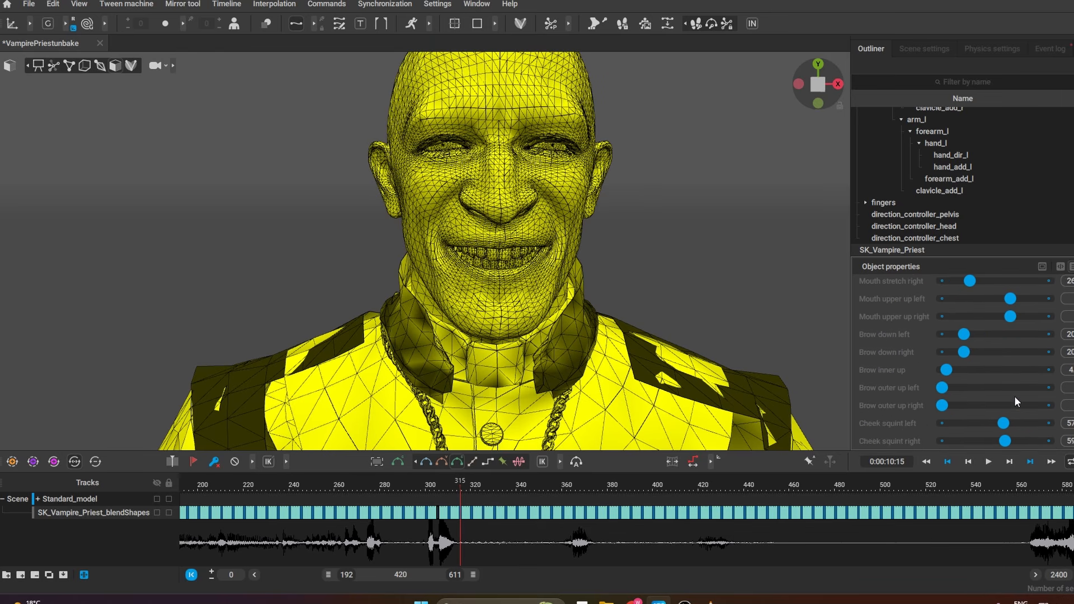
scroll(1015, 396, up, 1)
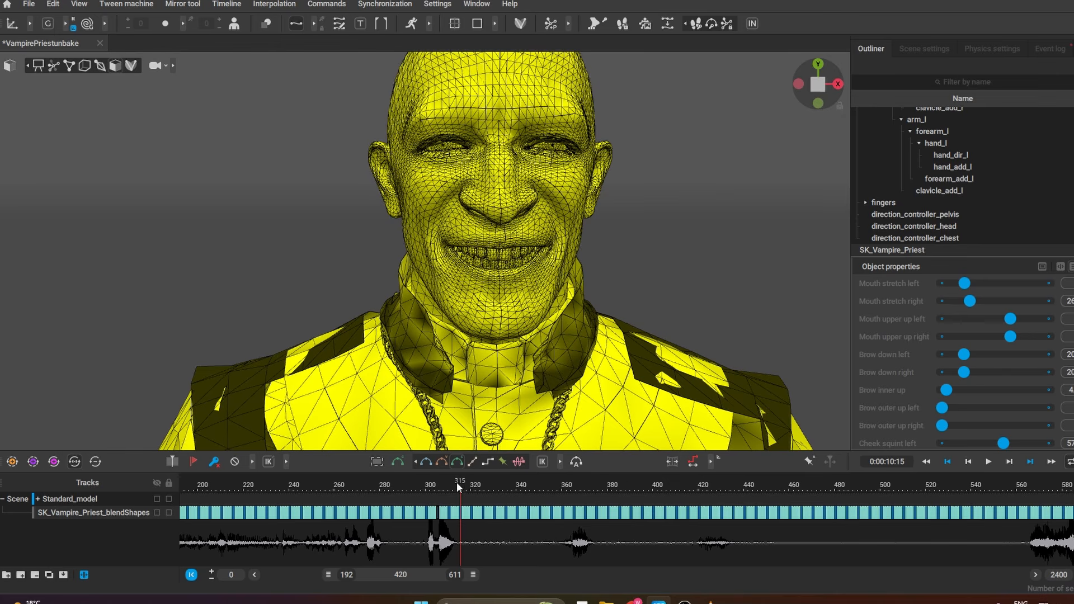
Raise Mouth shrug upper at frame 385 to nearly match Mouth shrug lower
drag(457, 483, 620, 518)
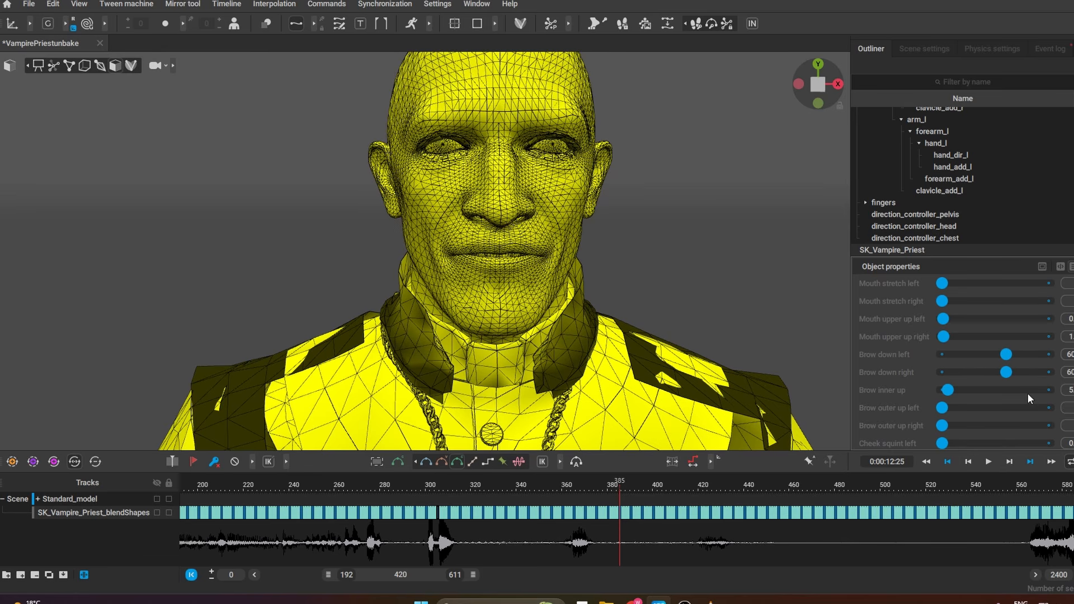
scroll(1027, 393, down, 8)
scroll(1027, 396, up, 7)
scroll(1027, 397, up, 3)
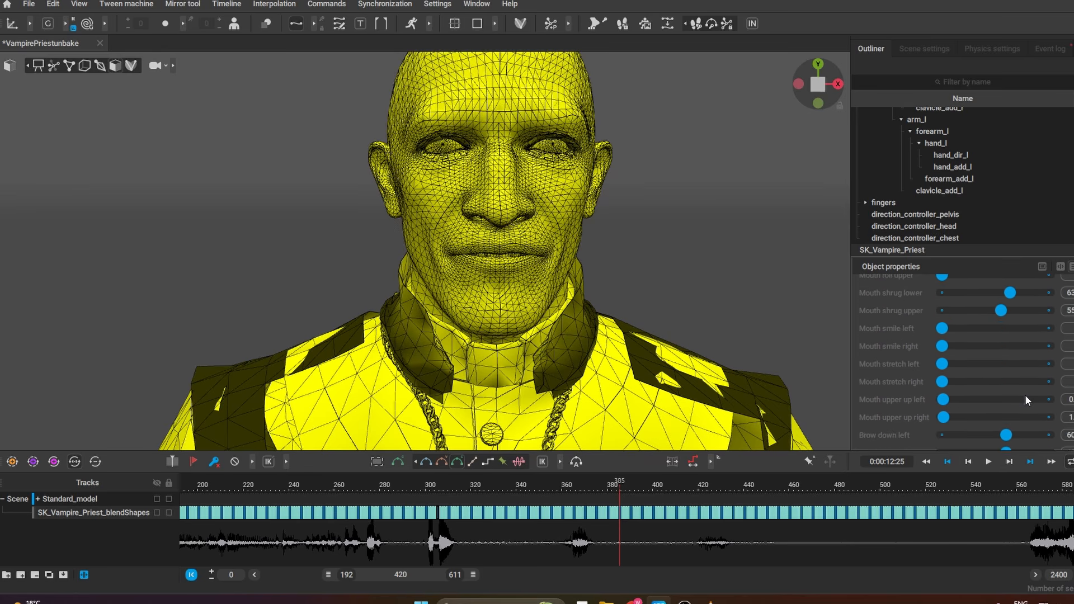
drag(1002, 334, 898, 341)
scroll(1005, 369, up, 1)
scroll(999, 388, up, 3)
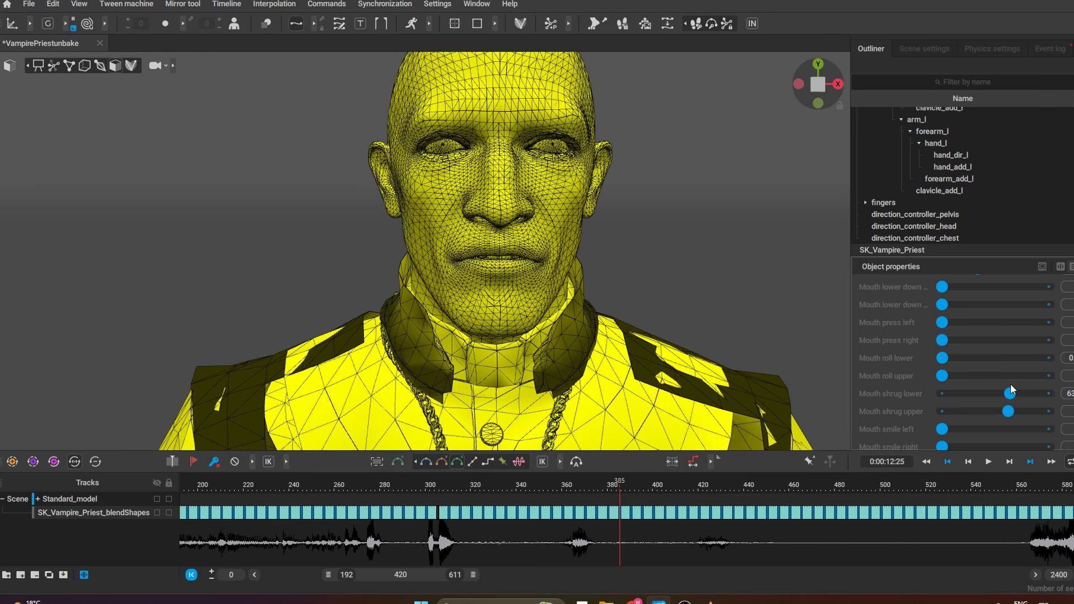
Set Mouth frown right and Mouth frown left to their maximum at frame 385
scroll(1041, 385, up, 2)
scroll(1042, 383, up, 1)
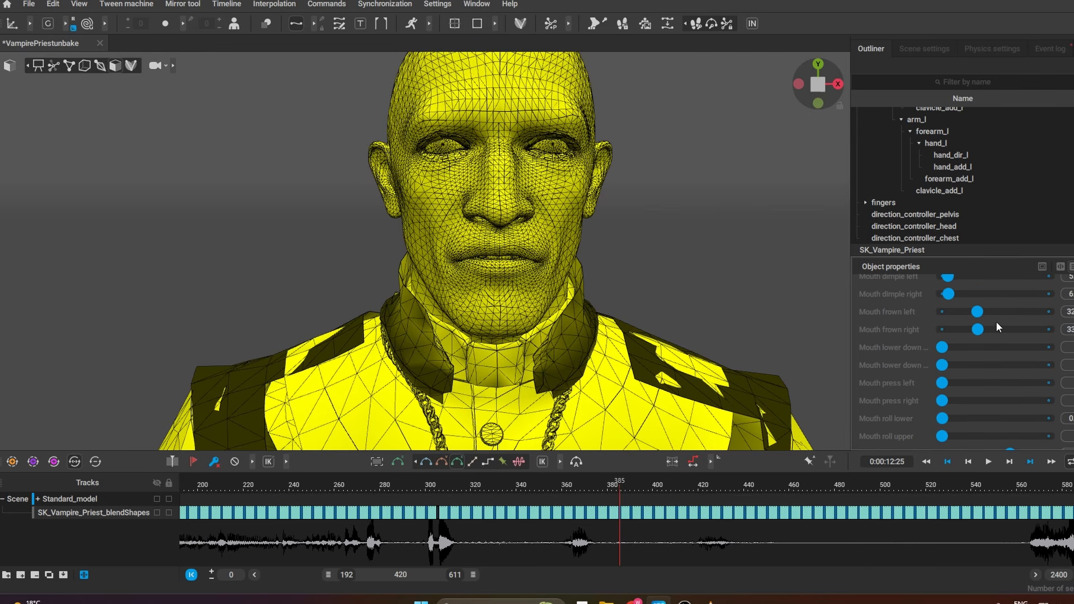
drag(978, 329, 1058, 347)
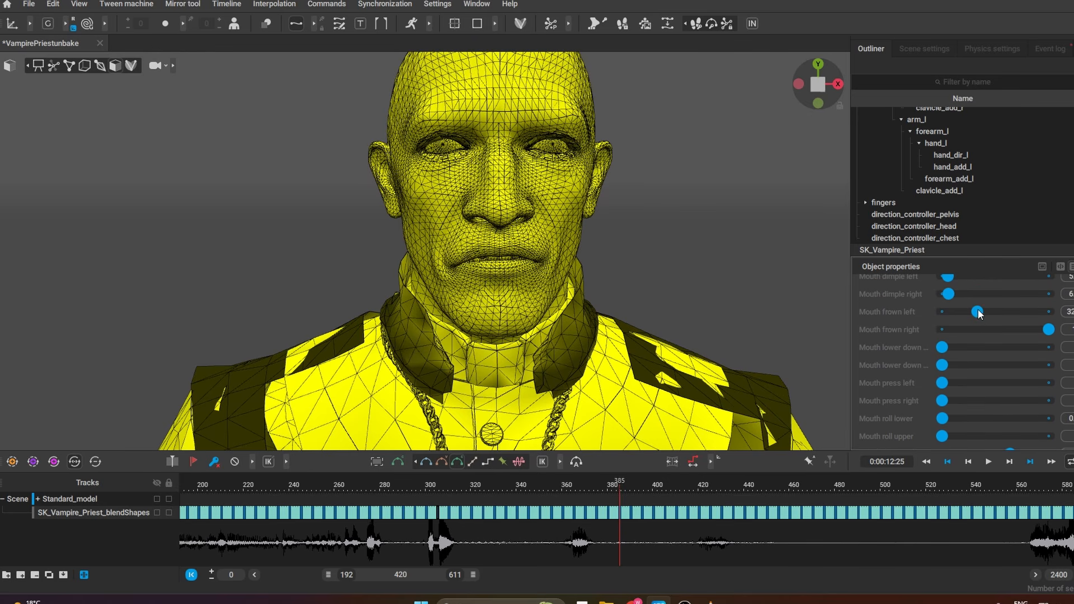
drag(978, 312, 1049, 312)
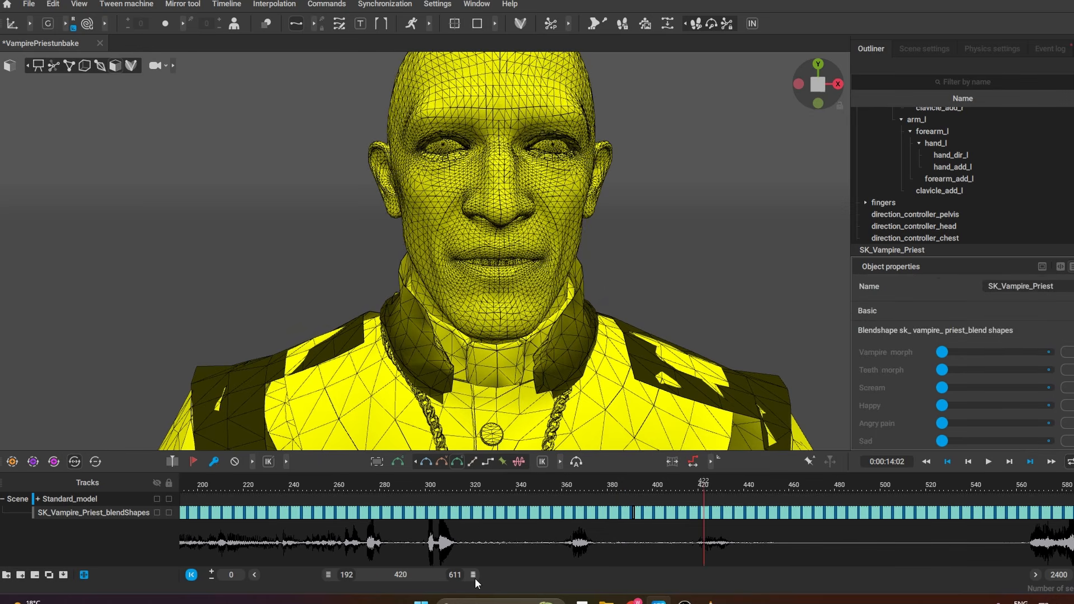
Extend the timeline range to frame 1335, play back the section after frame 600, and examine the face up close near frame 629
drag(475, 579, 697, 586)
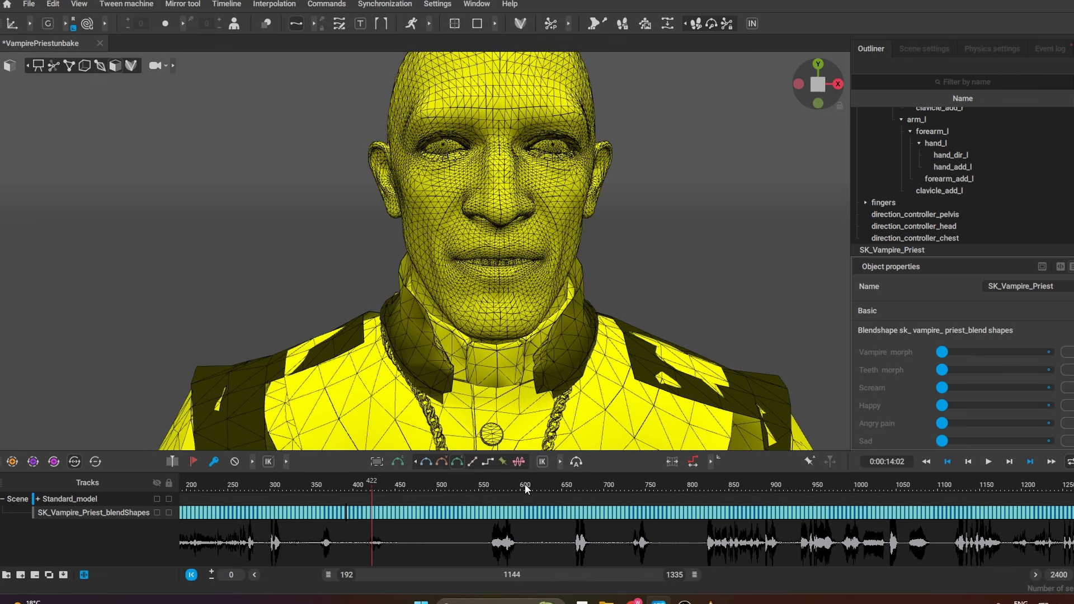
drag(449, 485, 532, 507)
key(space)
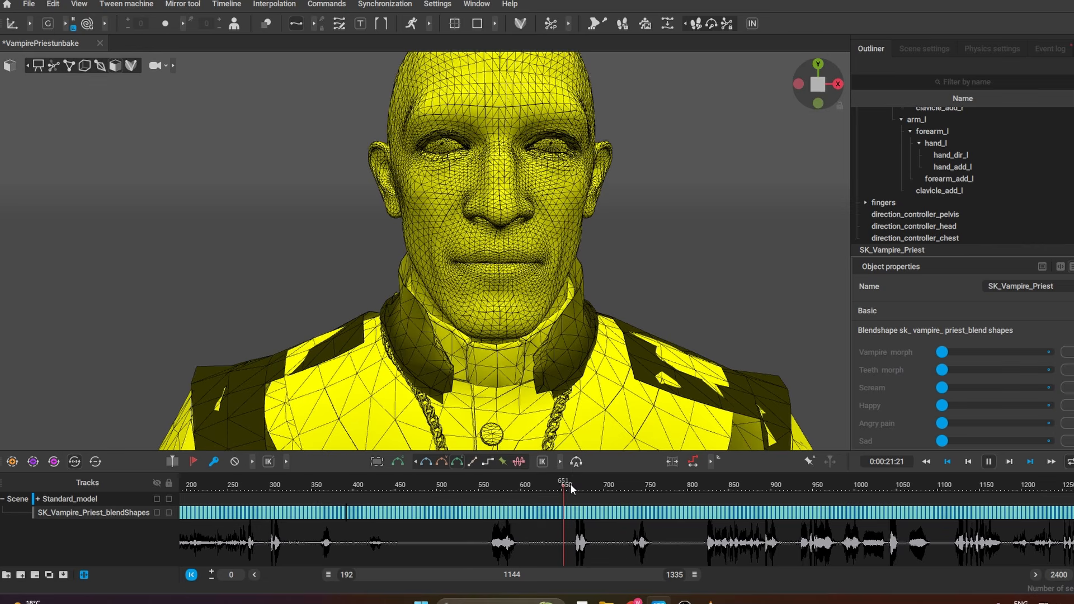
click(531, 482)
drag(533, 481, 546, 485)
scroll(637, 299, up, 2)
scroll(641, 300, down, 2)
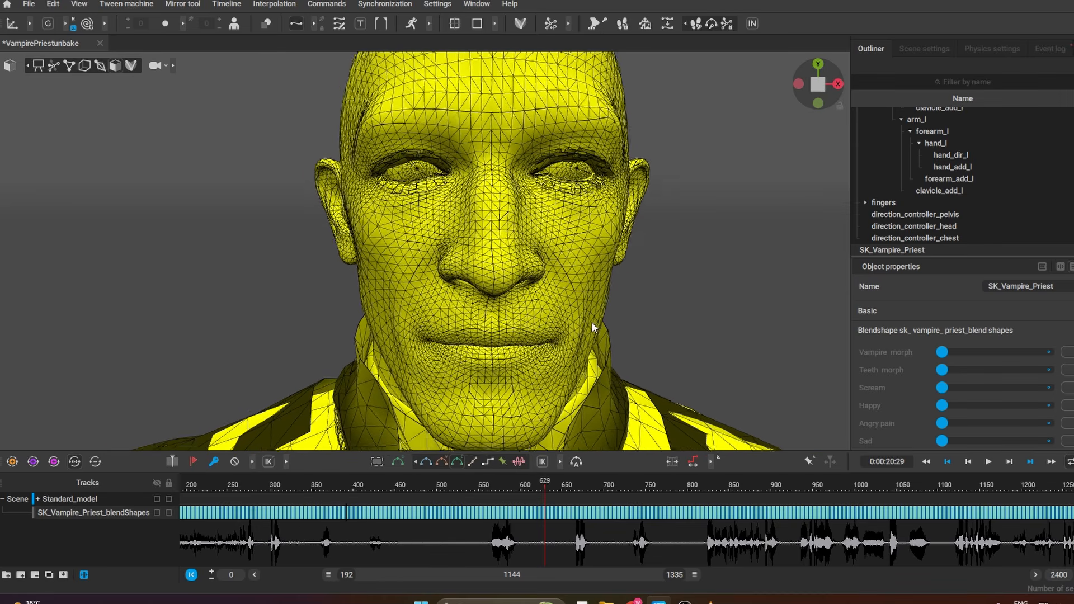
Raise Eye look in right and Eye look out left to their maximum on the key at frame 630
key(Down)
key(Up)
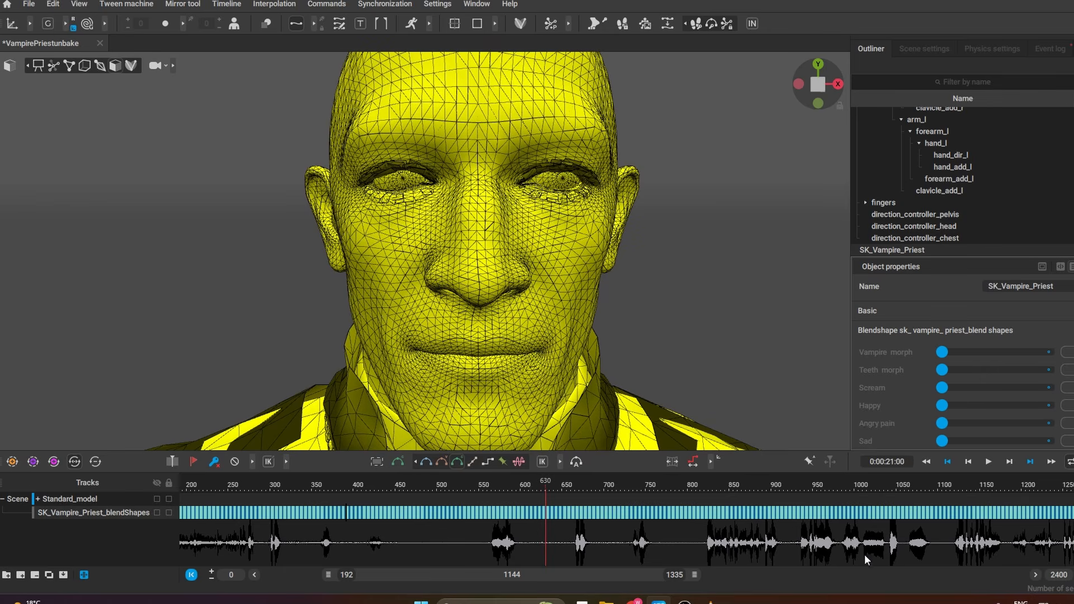
drag(329, 576, 444, 579)
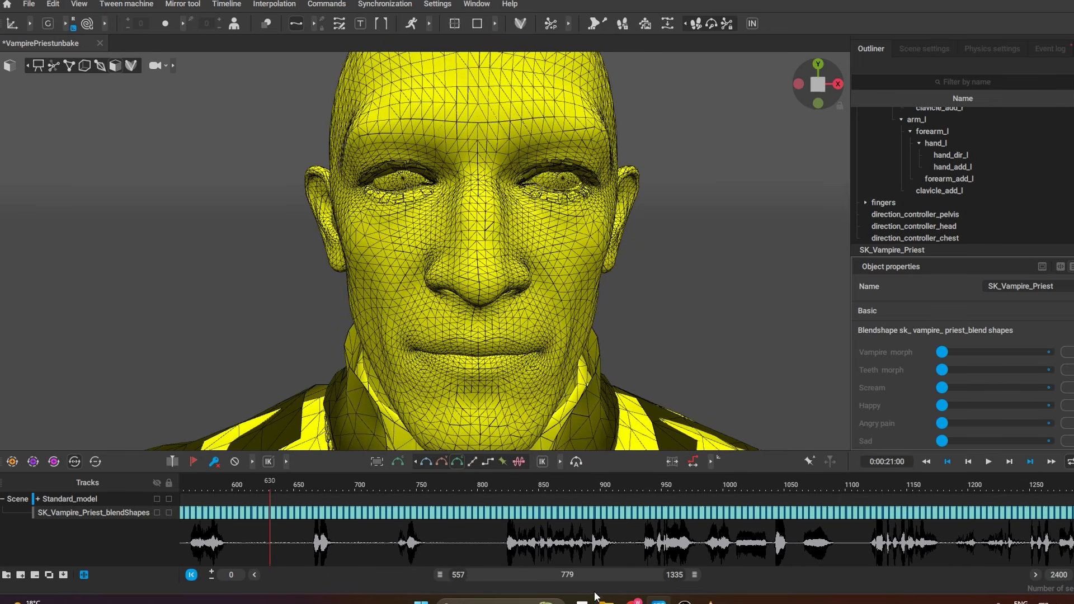
drag(694, 576, 526, 582)
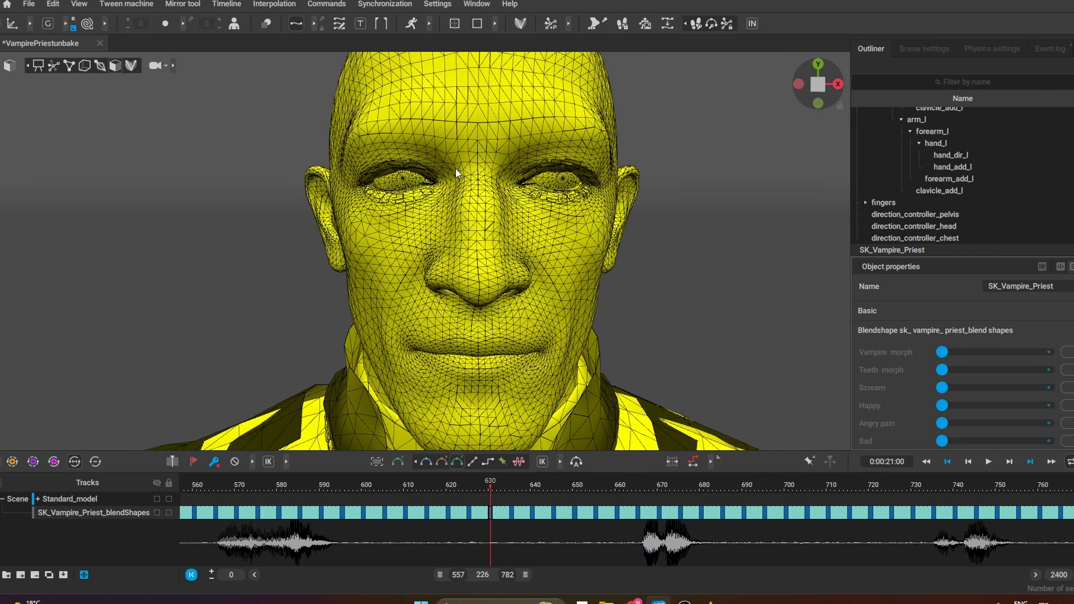
scroll(1031, 395, down, 10)
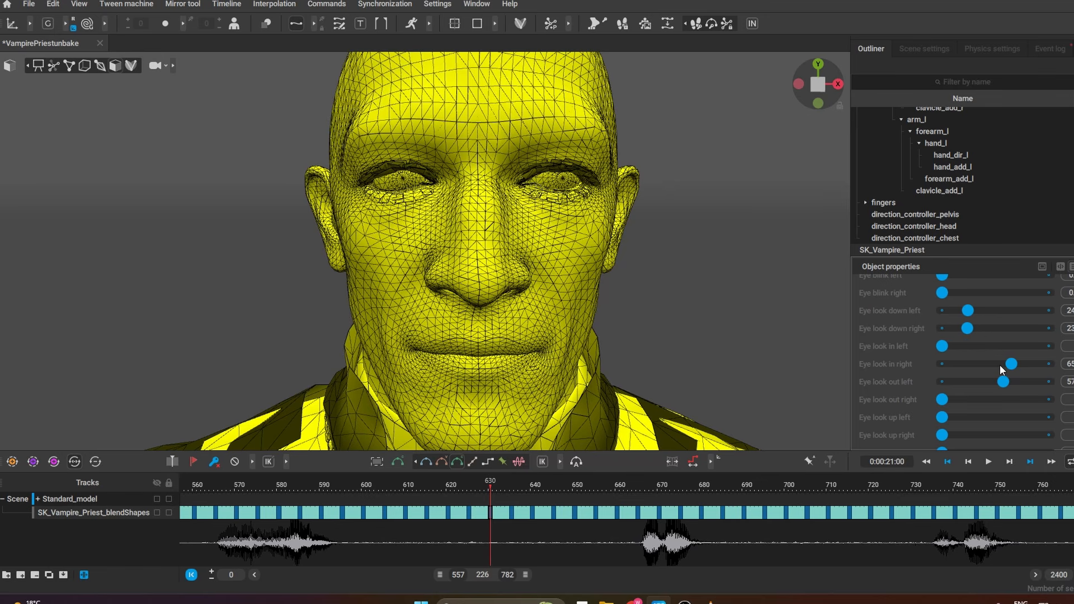
drag(1012, 364, 1052, 385)
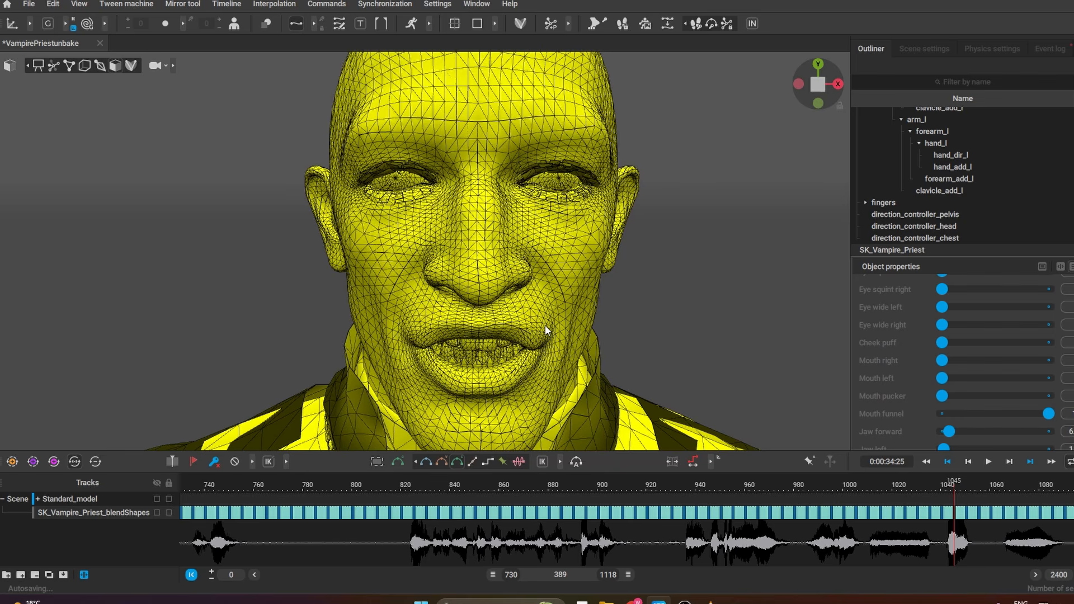
Try the Vampire morph blendshape at its maximum at frame 1045 and deselect the mesh to view it
scroll(888, 359, up, 10)
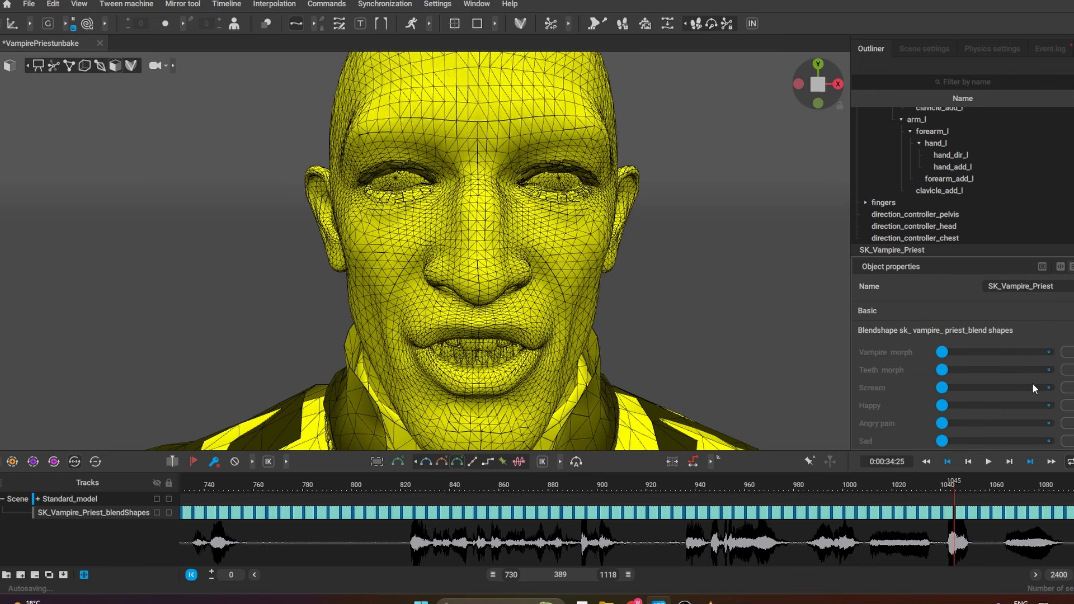
scroll(718, 347, down, 2)
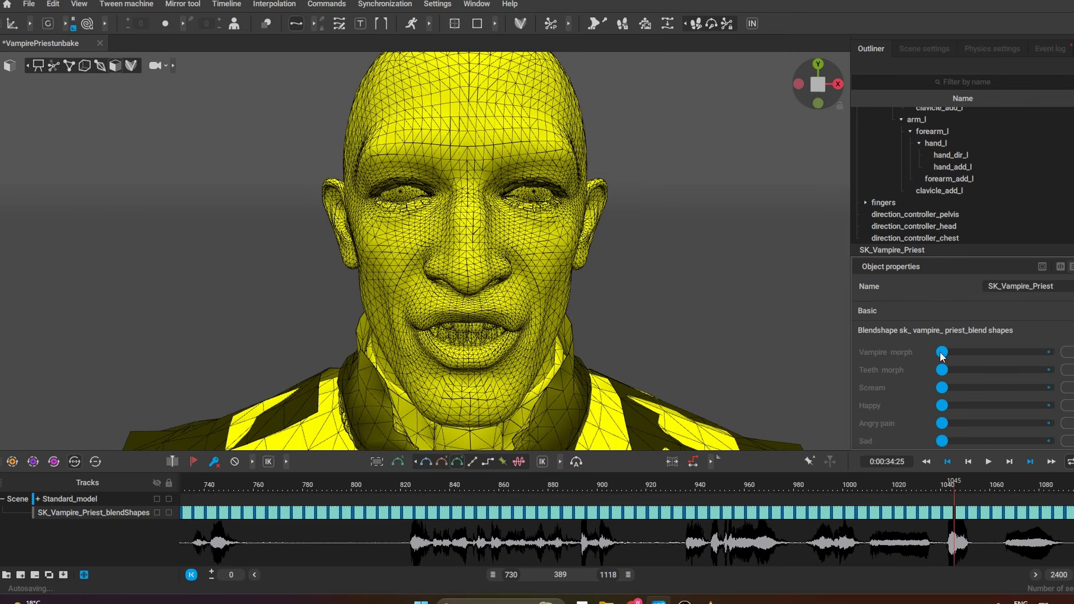
drag(943, 352, 1049, 352)
click(803, 290)
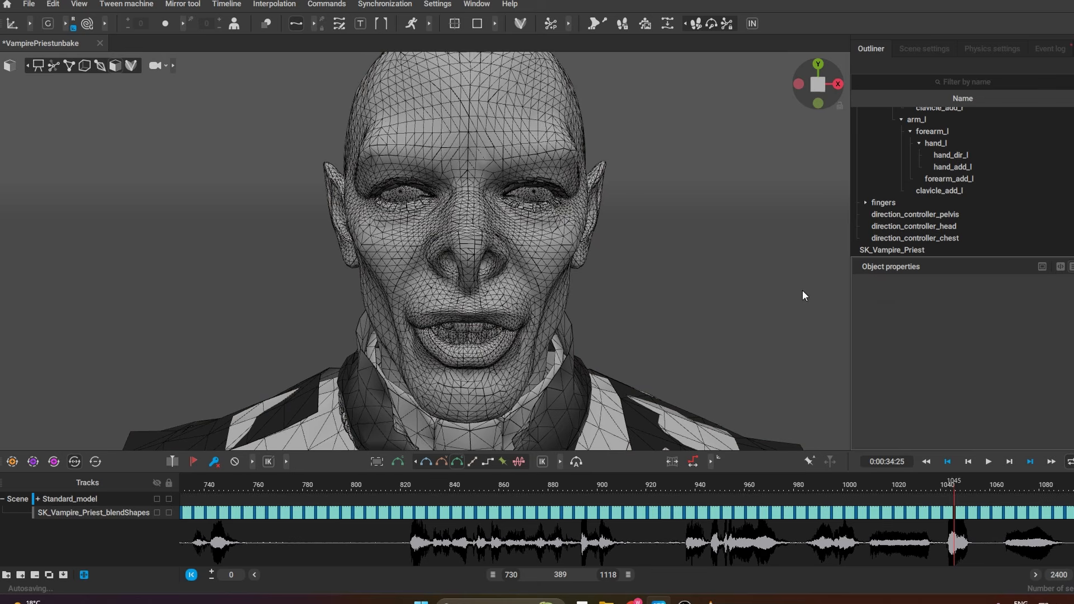
Set the Happy blendshape to 100 and Vampire morph back to its minimum at frame 1045, leaving the mesh deselected
click(477, 185)
drag(943, 370, 1049, 405)
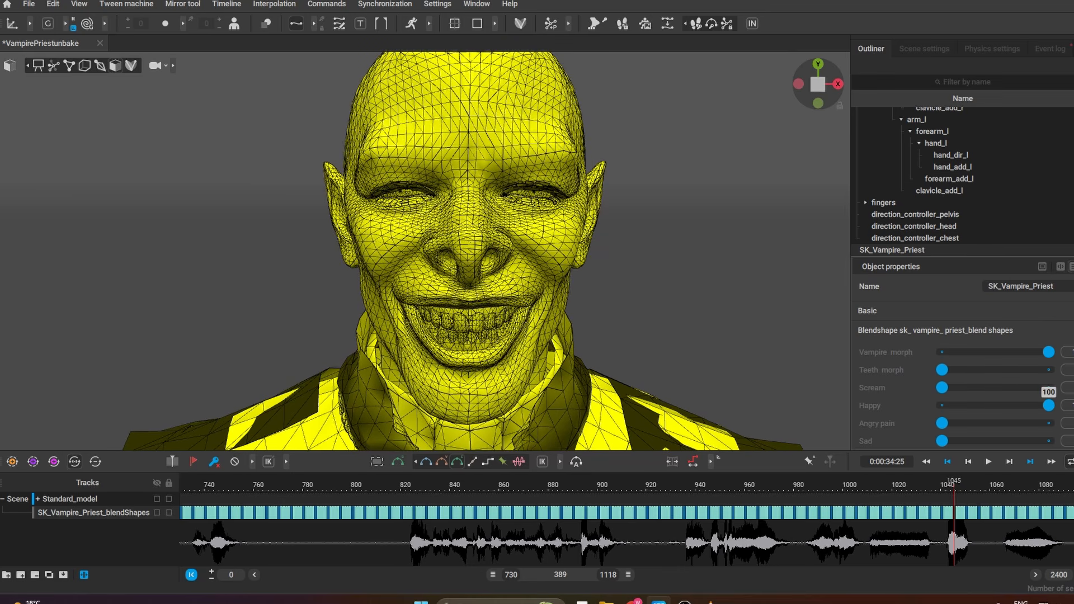
drag(1048, 352, 865, 348)
click(712, 328)
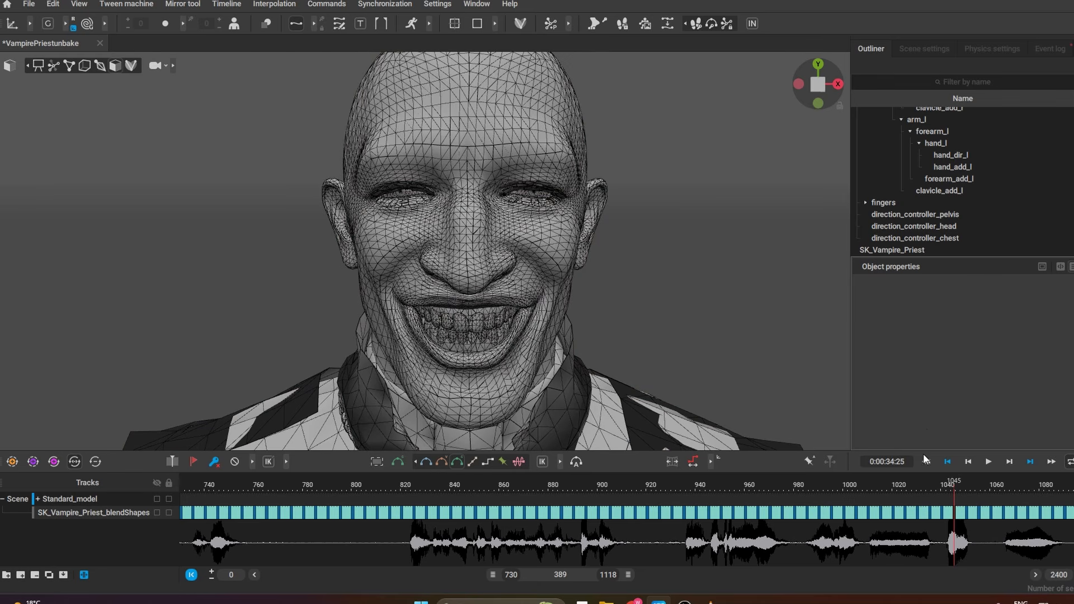
Select the priest's mesh and set the Angry pain and Sad blendshapes to 100 at frame 1045
click(571, 211)
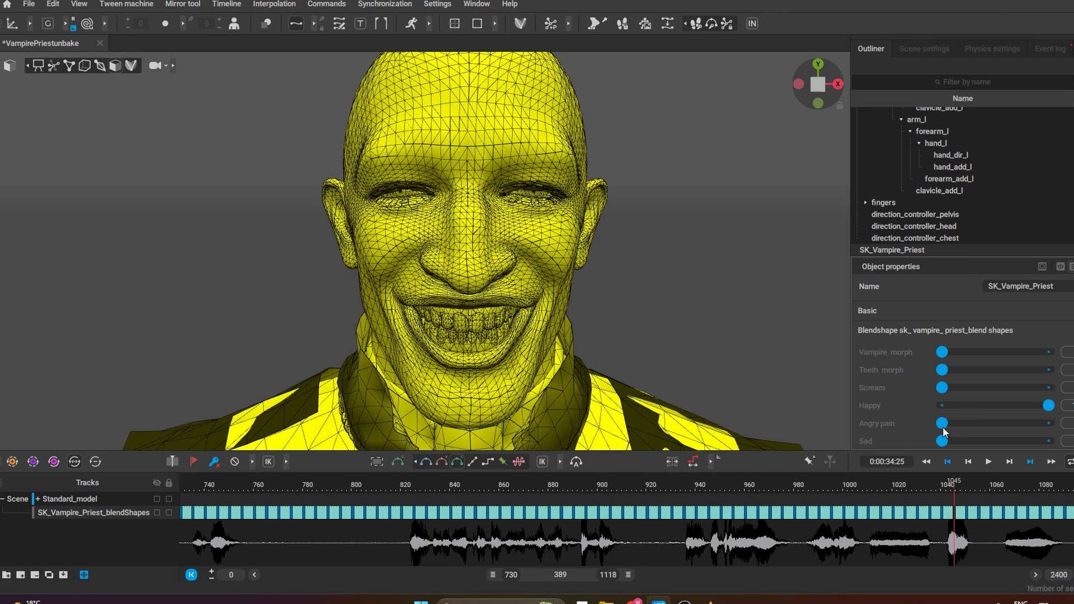
drag(942, 424, 1049, 423)
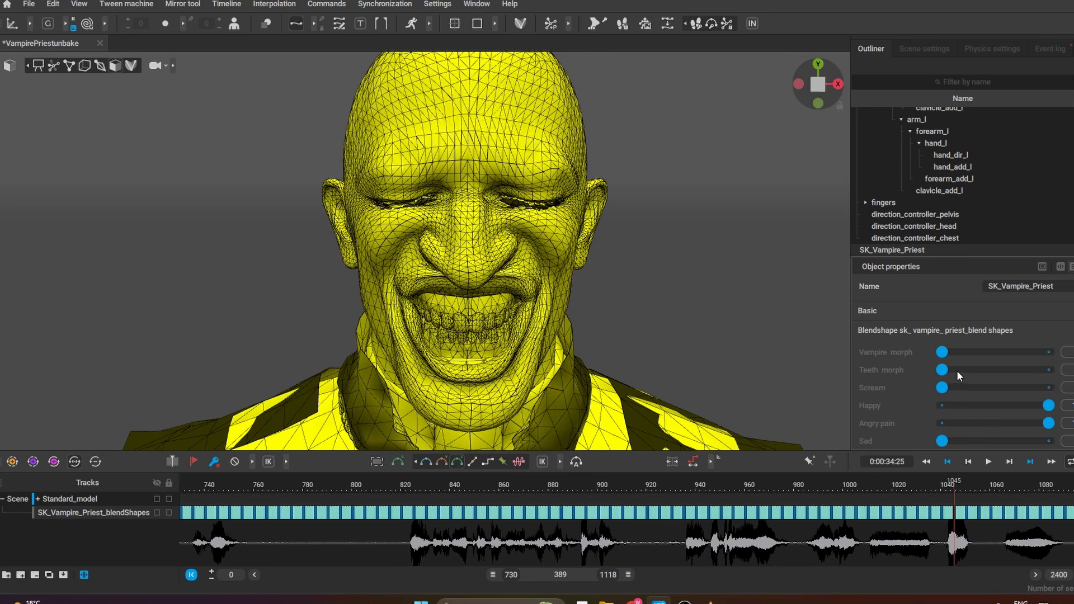
mouse_move(943, 352)
mouse_down()
mouse_move(1049, 352)
mouse_move(943, 354)
mouse_up()
scroll(967, 398, down, 1)
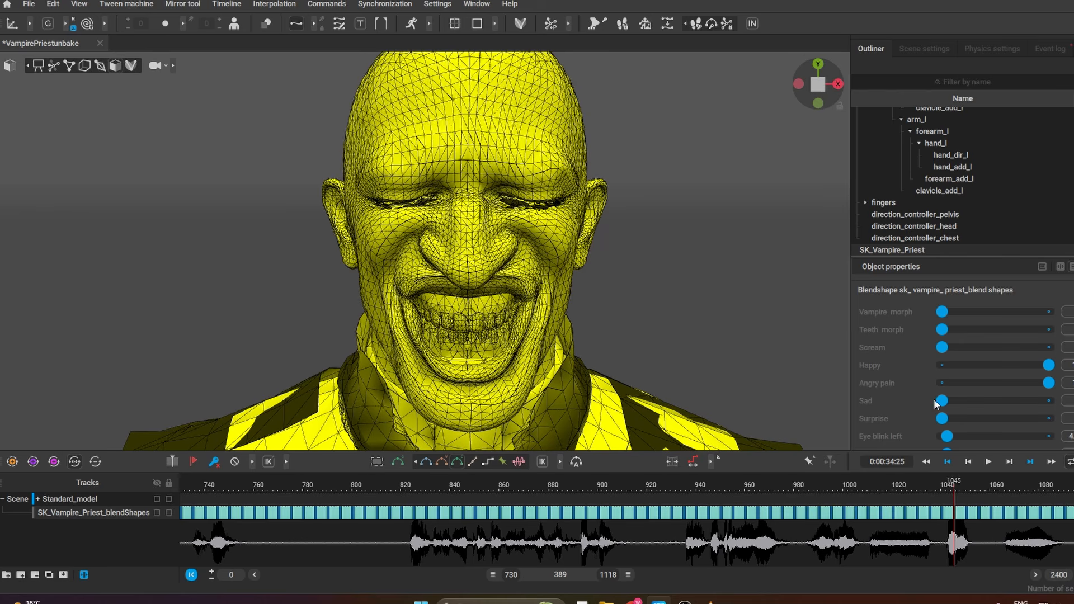
drag(942, 400, 1049, 401)
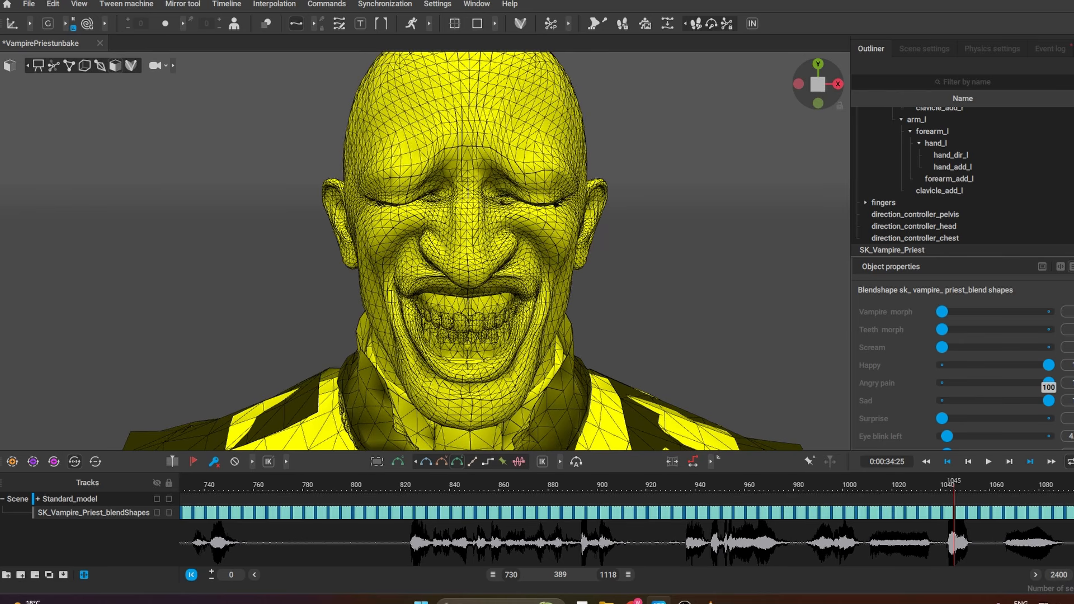
Try Vampire morph at about half strength at frame 1045, return it to its minimum, and extend the timeline range back to frame 0
scroll(903, 334, up, 1)
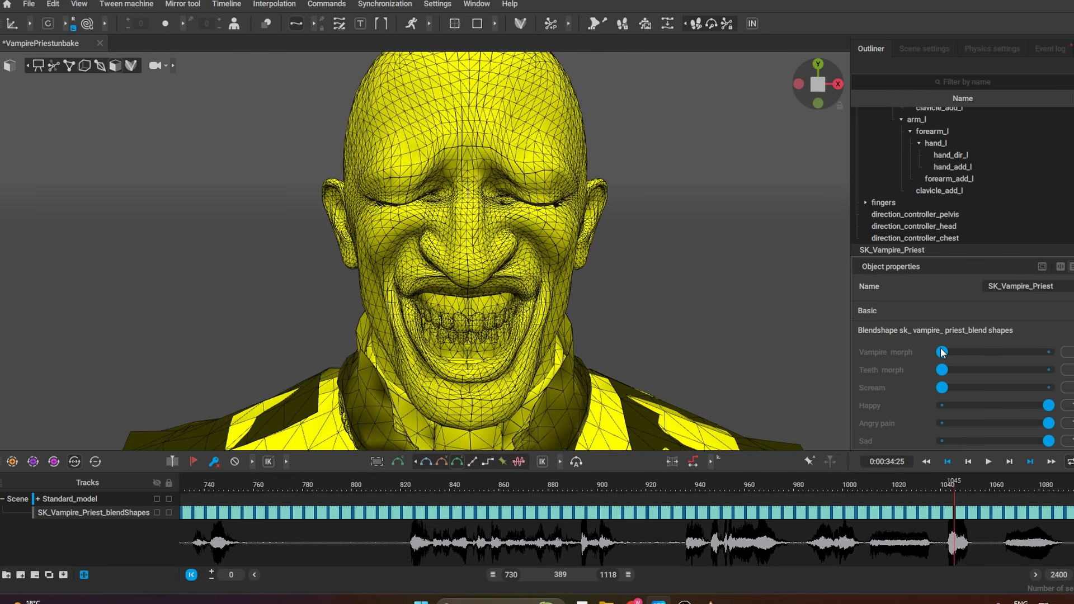
drag(944, 352, 983, 353)
drag(967, 354, 992, 354)
scroll(986, 417, down, 1)
scroll(986, 416, down, 5)
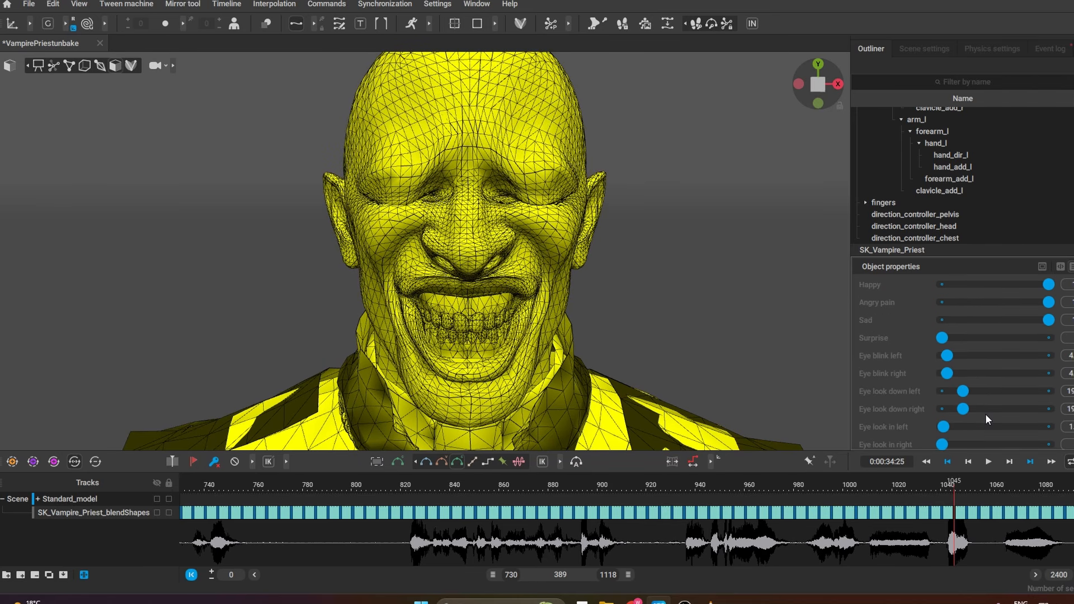
scroll(987, 416, up, 5)
scroll(970, 396, up, 2)
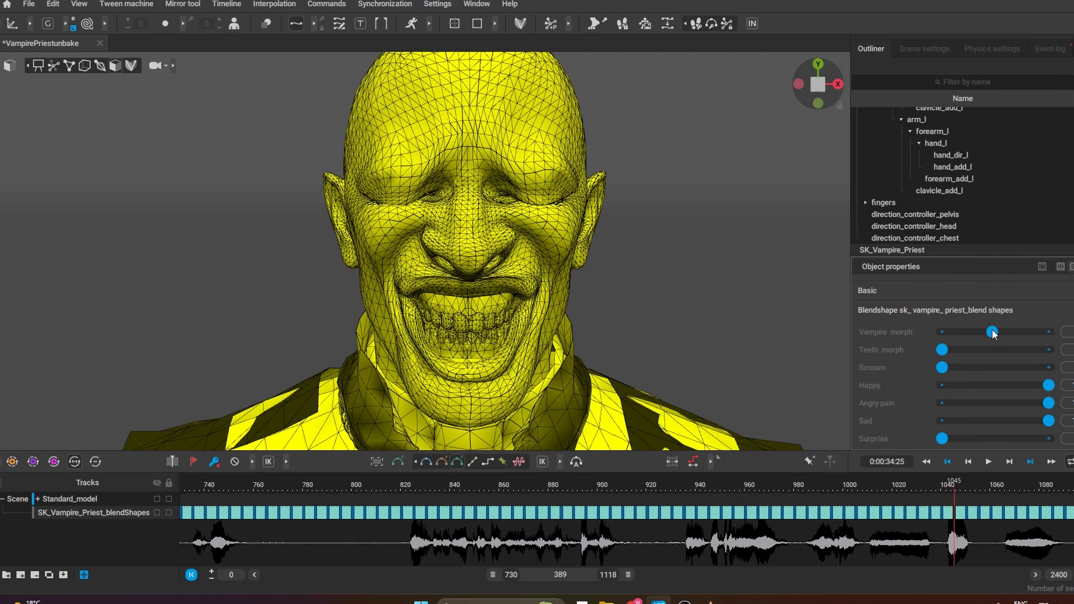
drag(992, 330, 911, 329)
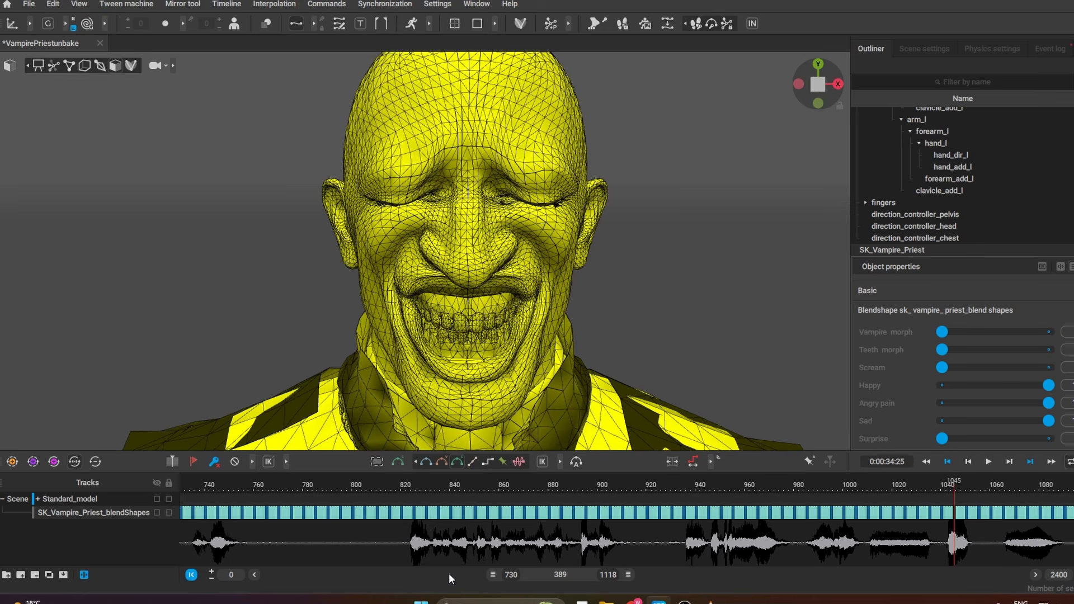
drag(493, 575, 214, 565)
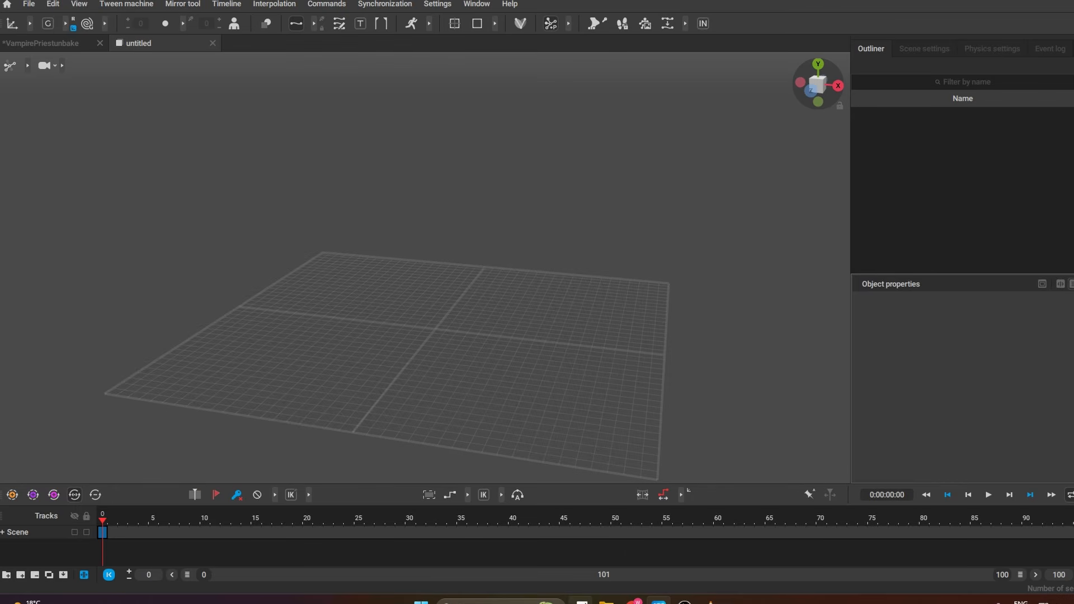
Import Anim_Vampire_Priest_kneeling.FBX from the Blendshapes folder into the empty scene and decline entering rig mode
click(606, 602)
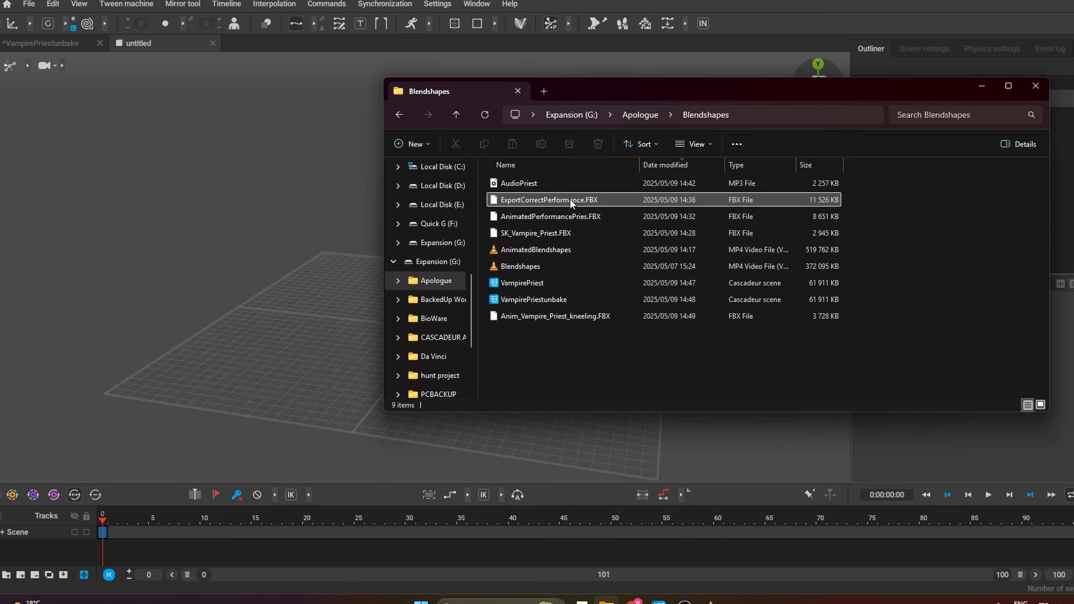
click(639, 115)
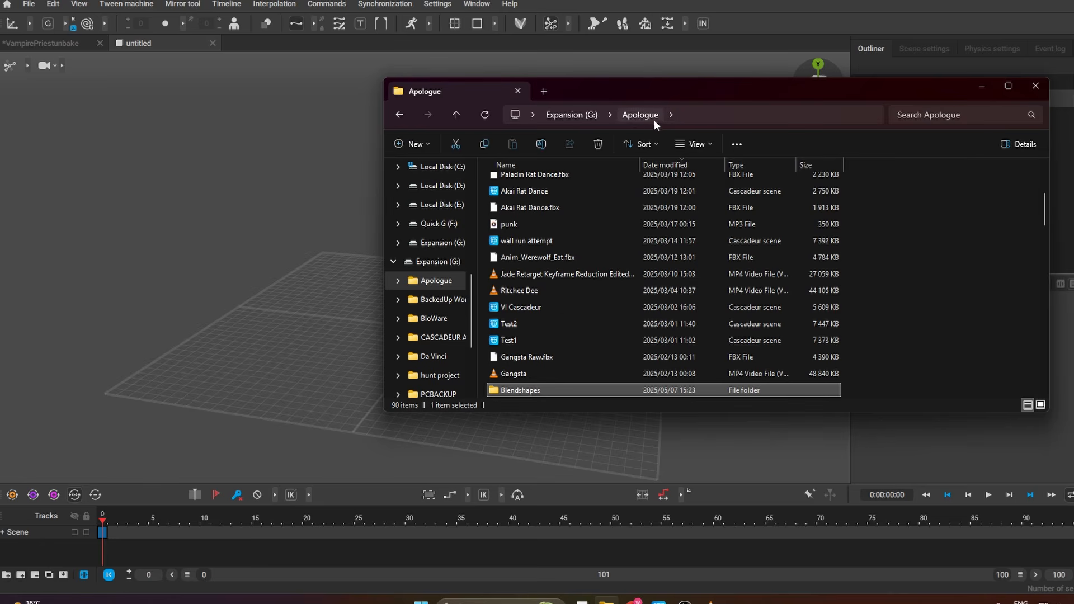
double_click(514, 391)
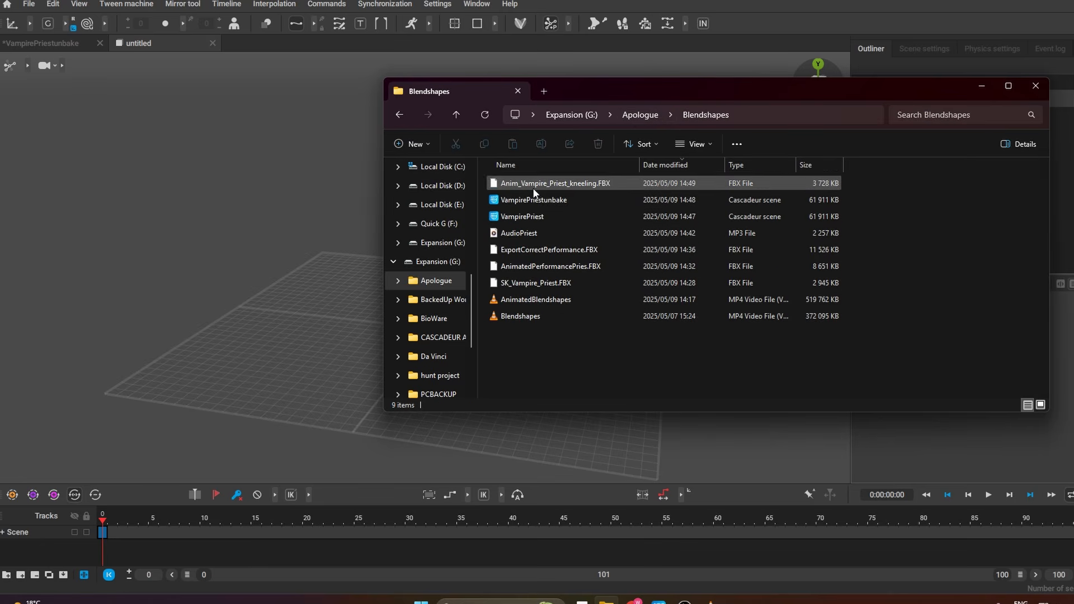
click(576, 183)
drag(578, 180, 255, 258)
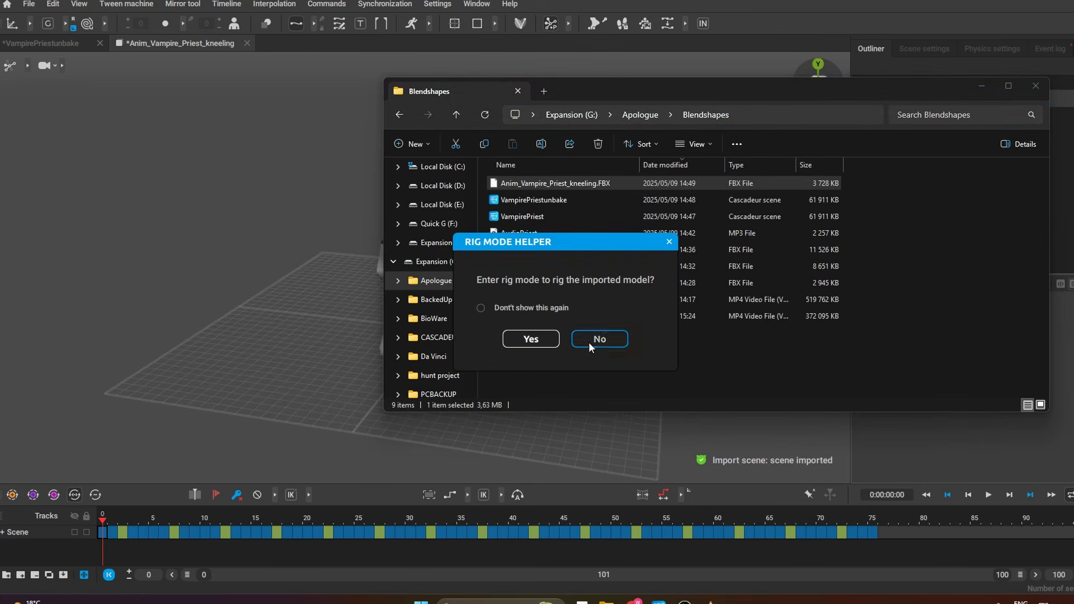
click(589, 344)
Select all joints of the kneeling priest and its whole animation interval up to frame 76
alt+drag(220, 242, 267, 199)
alt+right_drag(267, 199, 315, 294)
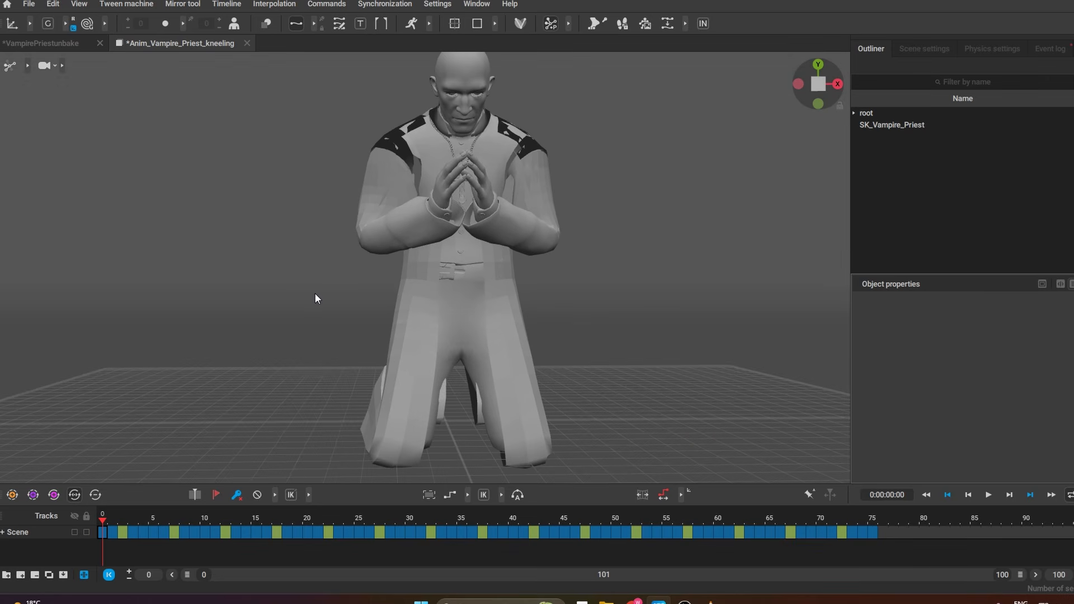
drag(158, 514, 40, 496)
scroll(196, 339, down, 3)
scroll(195, 339, down, 2)
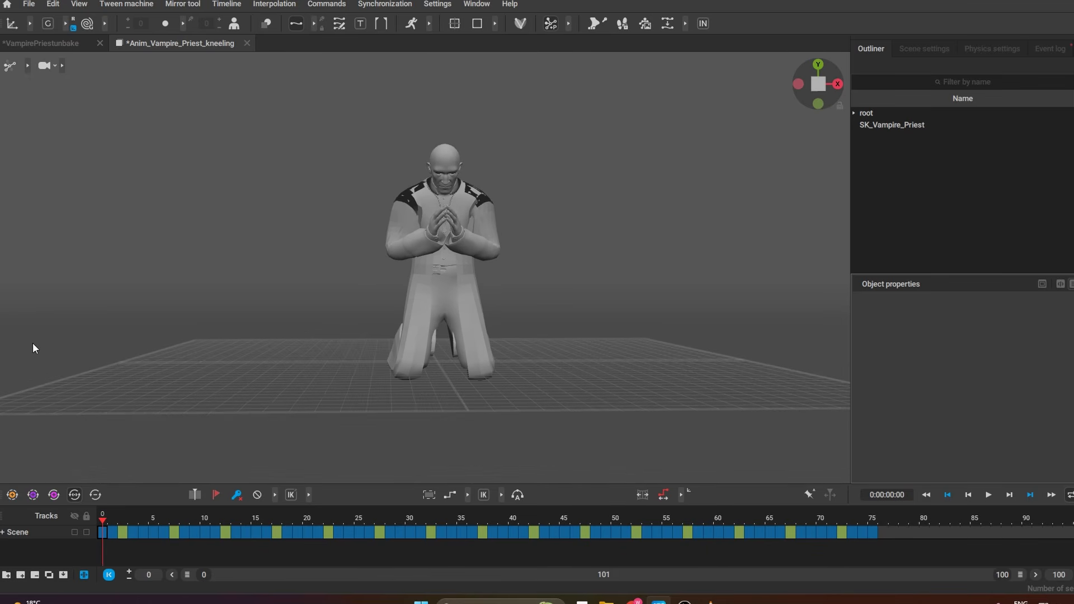
click(27, 65)
drag(223, 79, 593, 412)
click(871, 535)
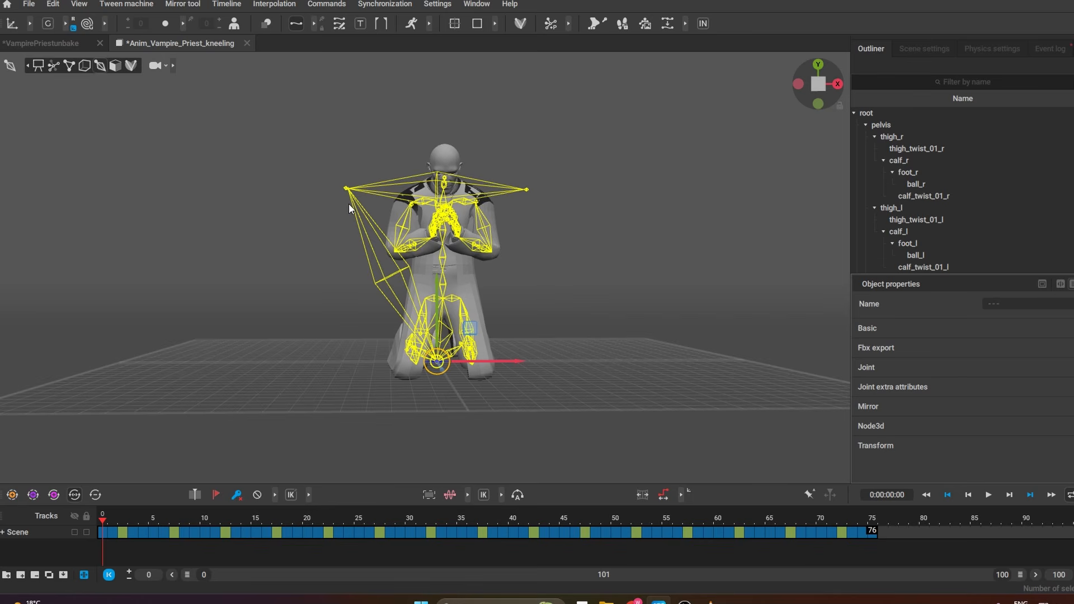
In the VampirePriestunbake scene, select all the priest's joints and the Standard_model interval from frame 0 to 312
click(78, 45)
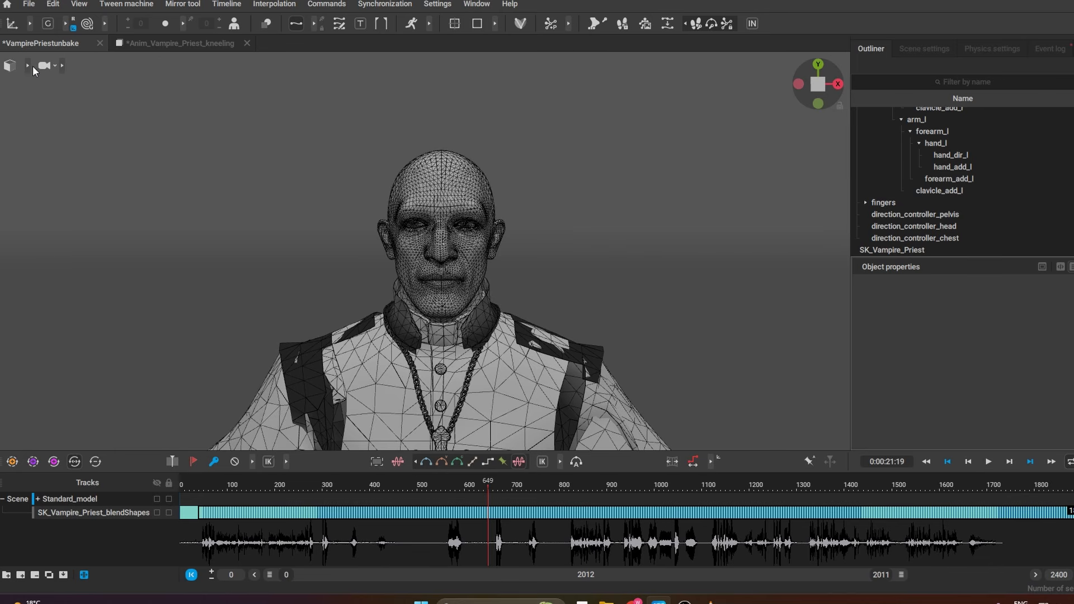
click(101, 65)
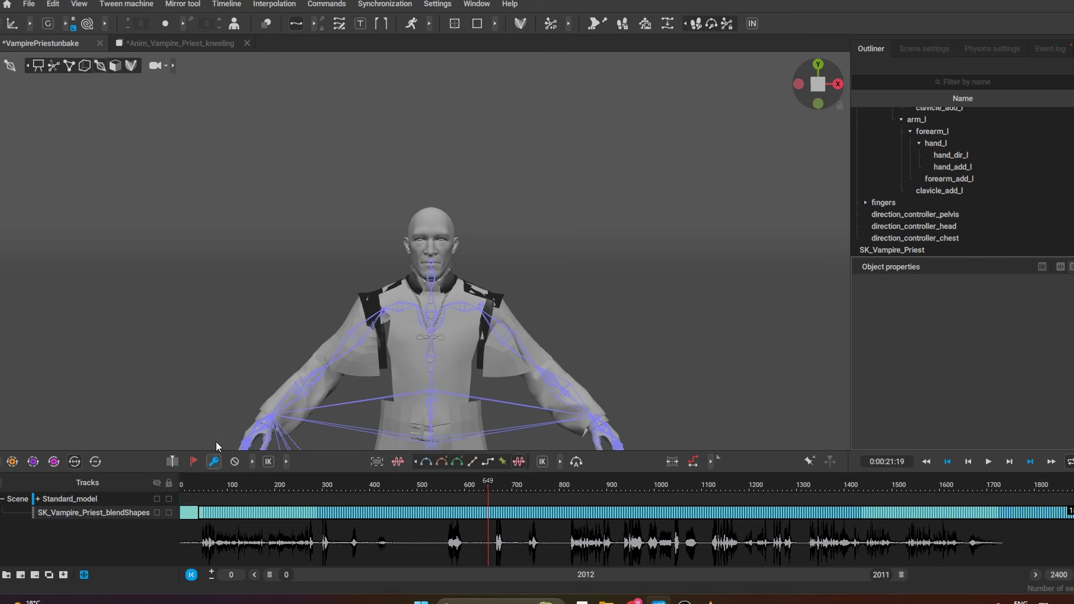
scroll(263, 221, down, 5)
click(278, 503)
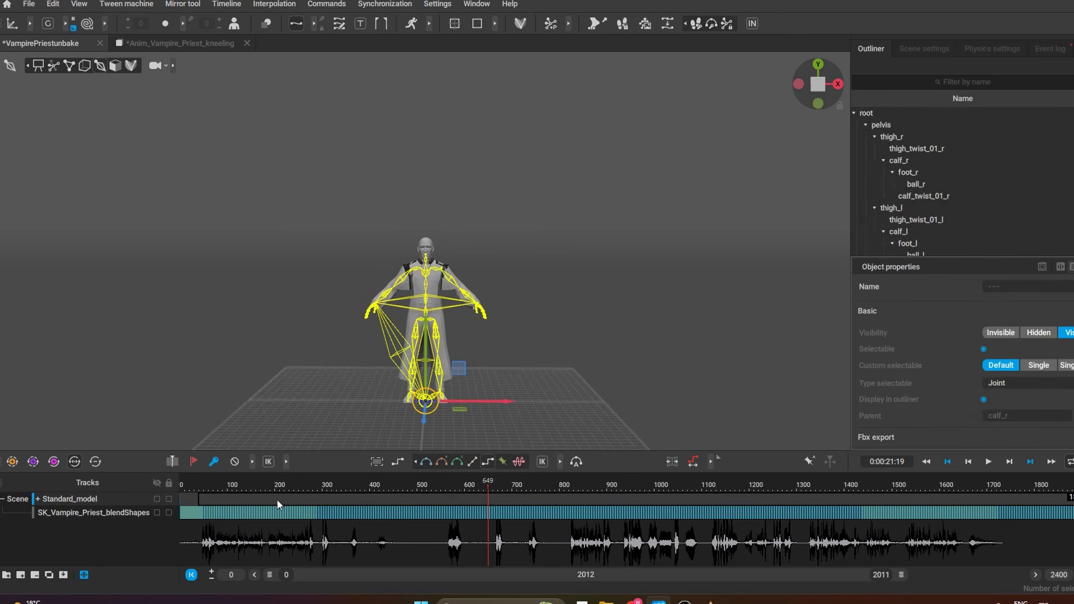
drag(328, 500, 180, 493)
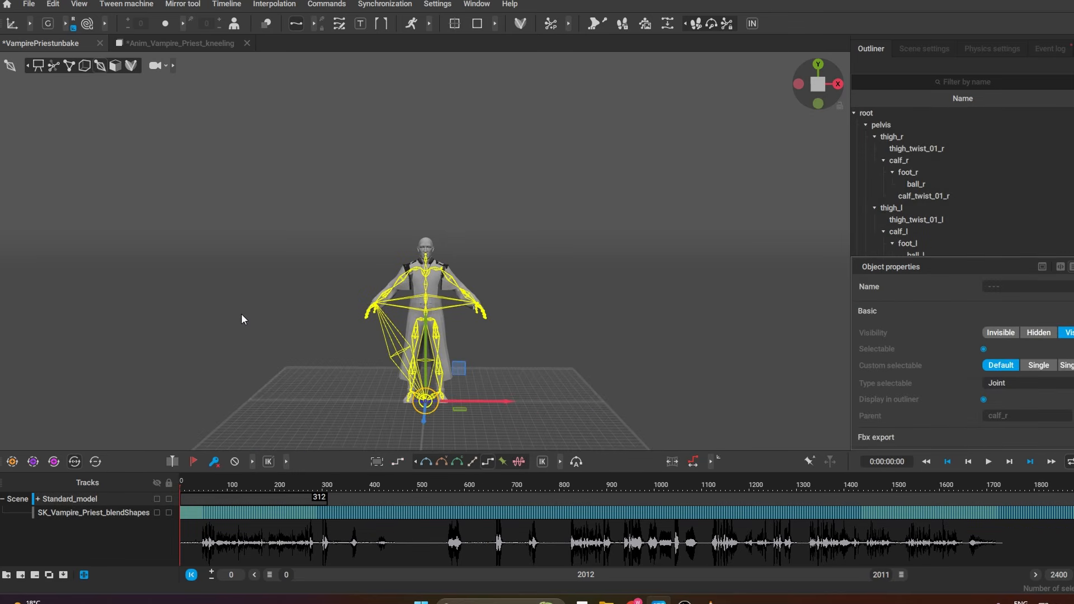
Transfer the kneeling scene's animation interval onto the priest's joints in VampirePriestunbake starting at frame 0, and deselect the joints
click(150, 43)
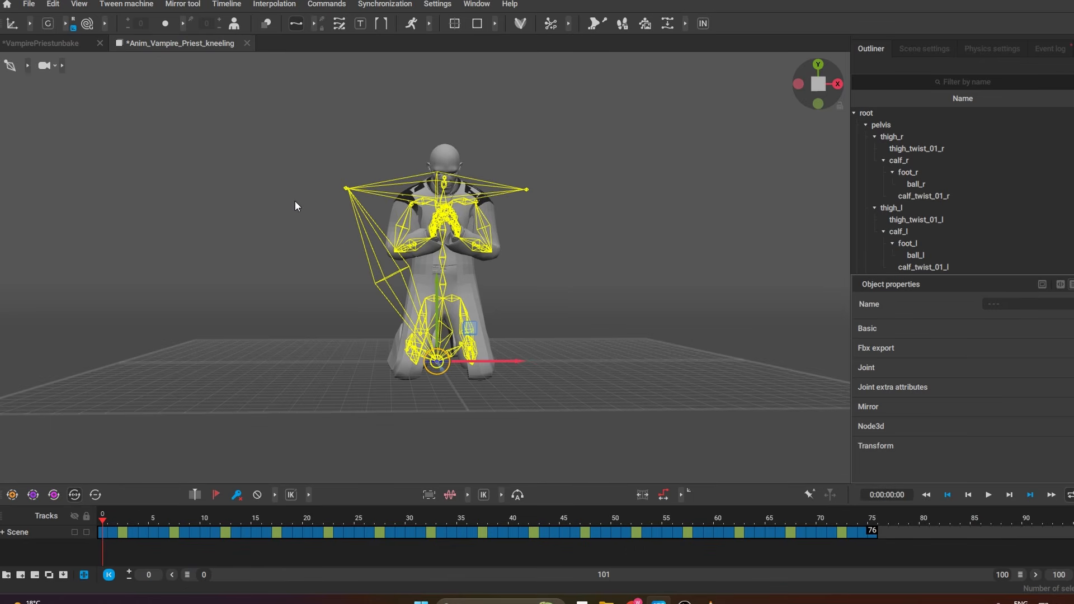
click(54, 50)
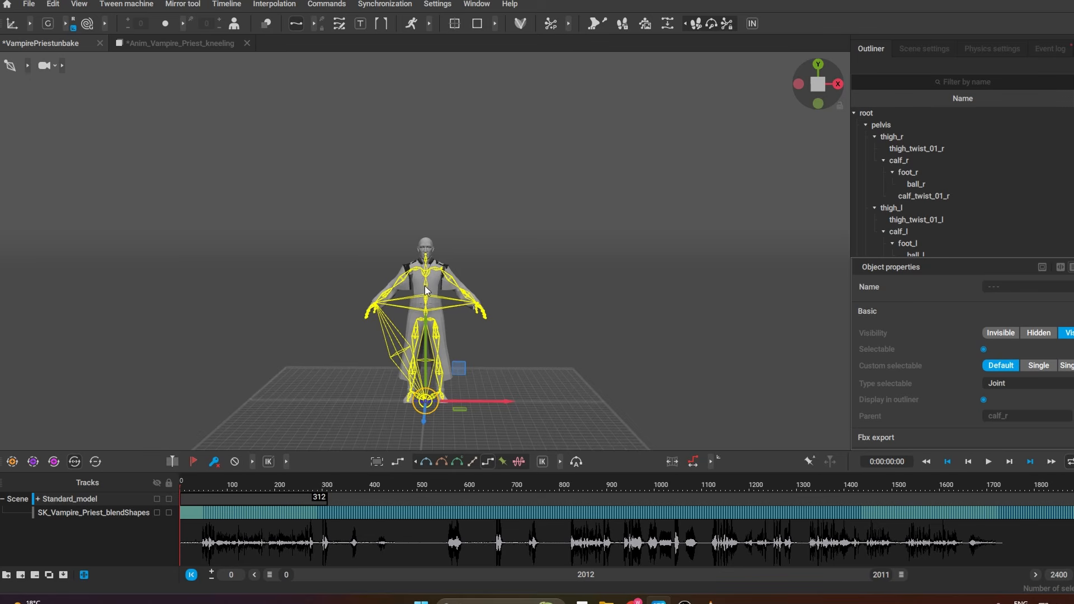
key(ctrl+v)
scroll(531, 349, up, 5)
middle_drag(540, 375, 556, 206)
scroll(586, 352, up, 4)
click(688, 368)
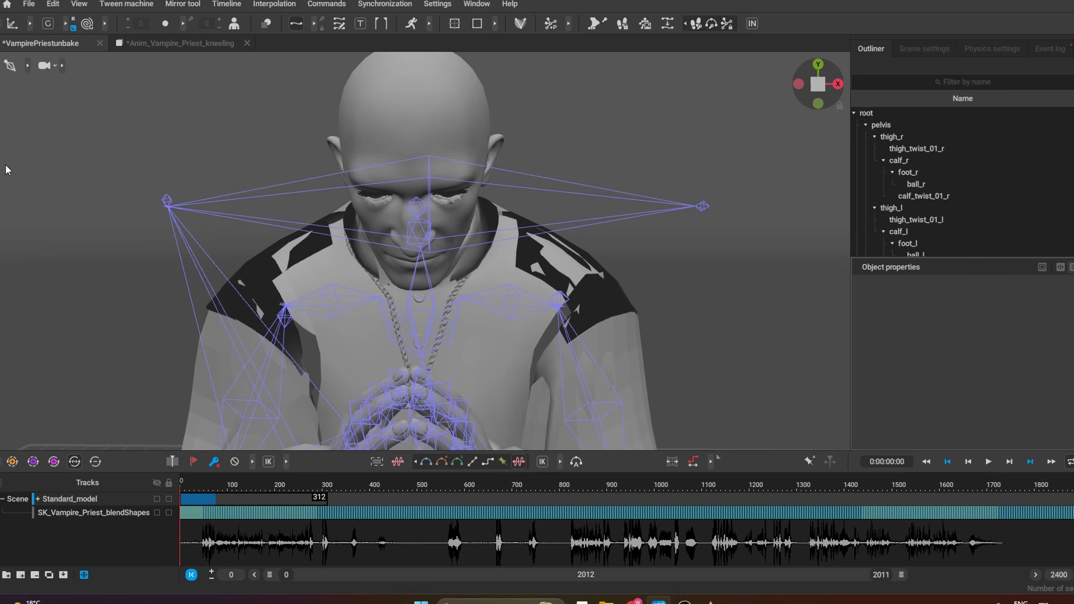
Hide the joints, select the kneeling interval from frame 0 to 76 on Standard_model, and repeat it as a cycle to about frame 924
click(26, 66)
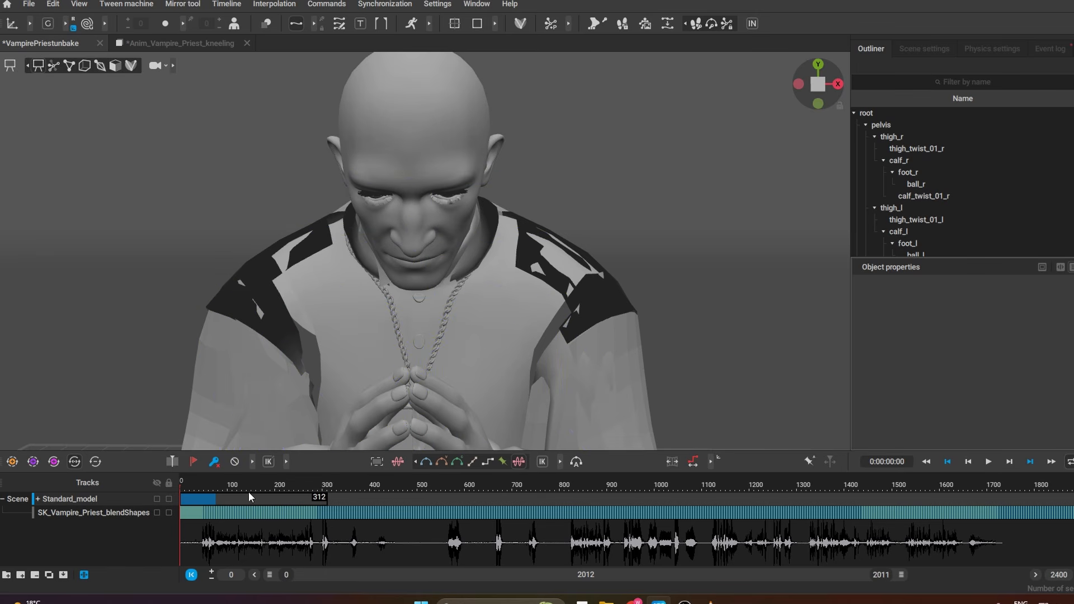
drag(188, 480, 153, 501)
drag(900, 583, 400, 575)
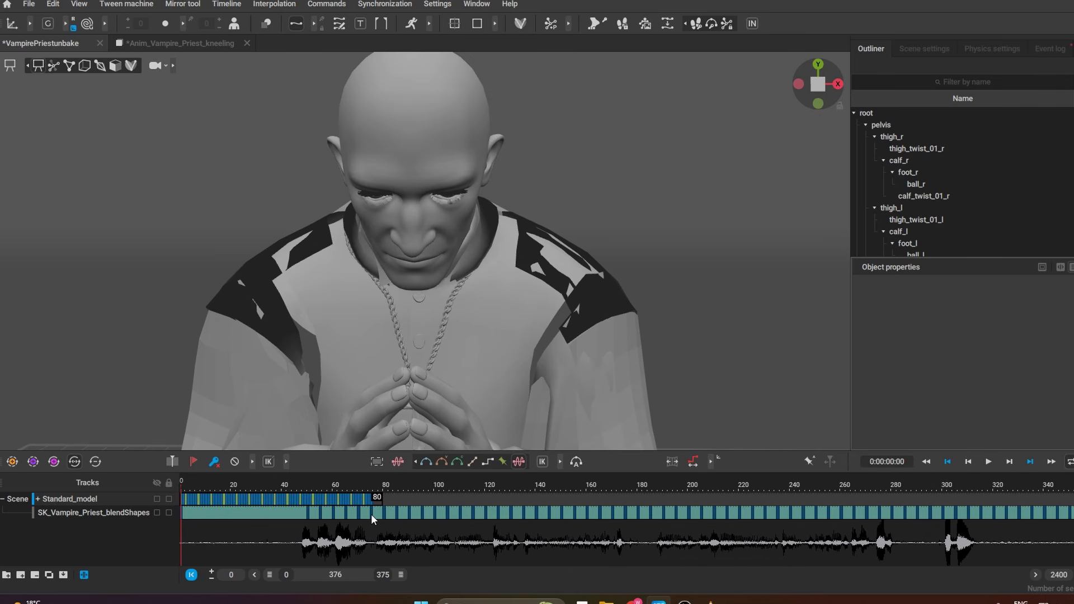
drag(369, 501, 114, 498)
drag(407, 583, 607, 566)
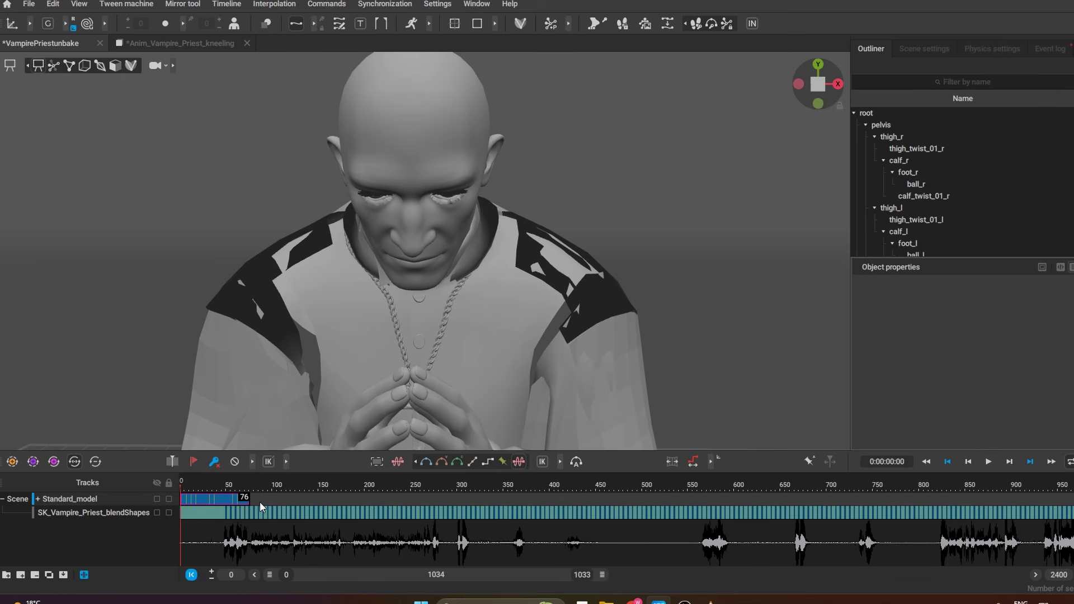
drag(260, 502, 1019, 503)
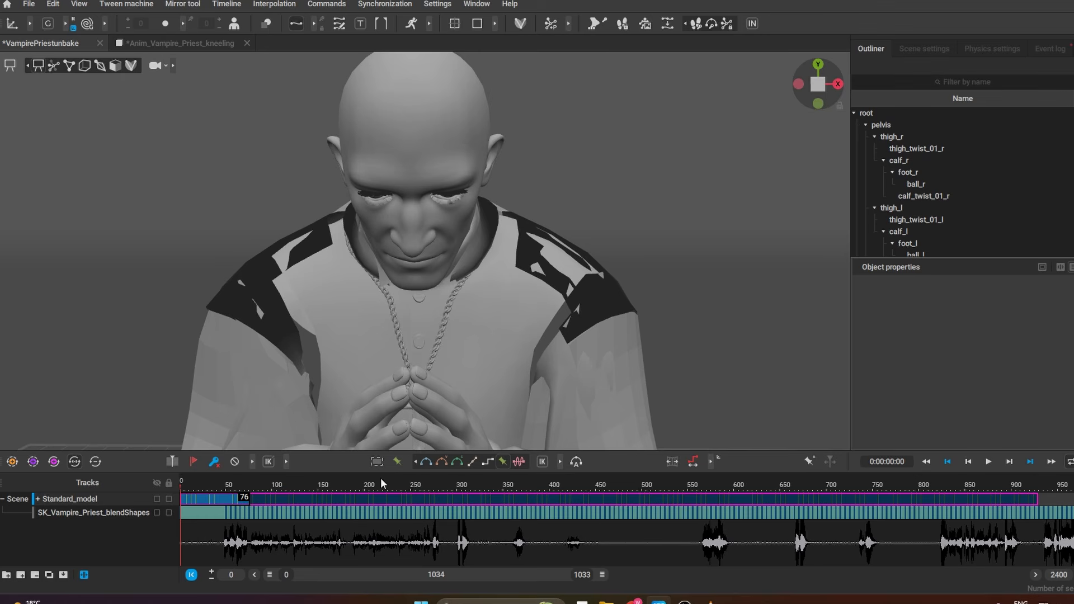
Play back the looped kneeling animation from near the start and examine the face and upper body
drag(381, 479, 199, 491)
key(space)
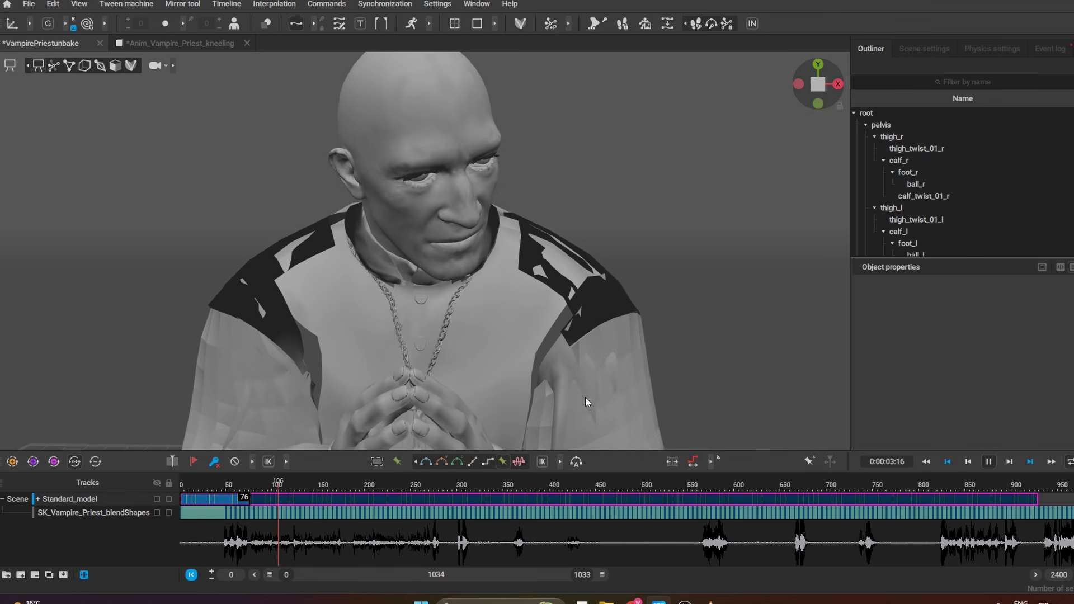
scroll(659, 351, up, 5)
scroll(645, 324, down, 5)
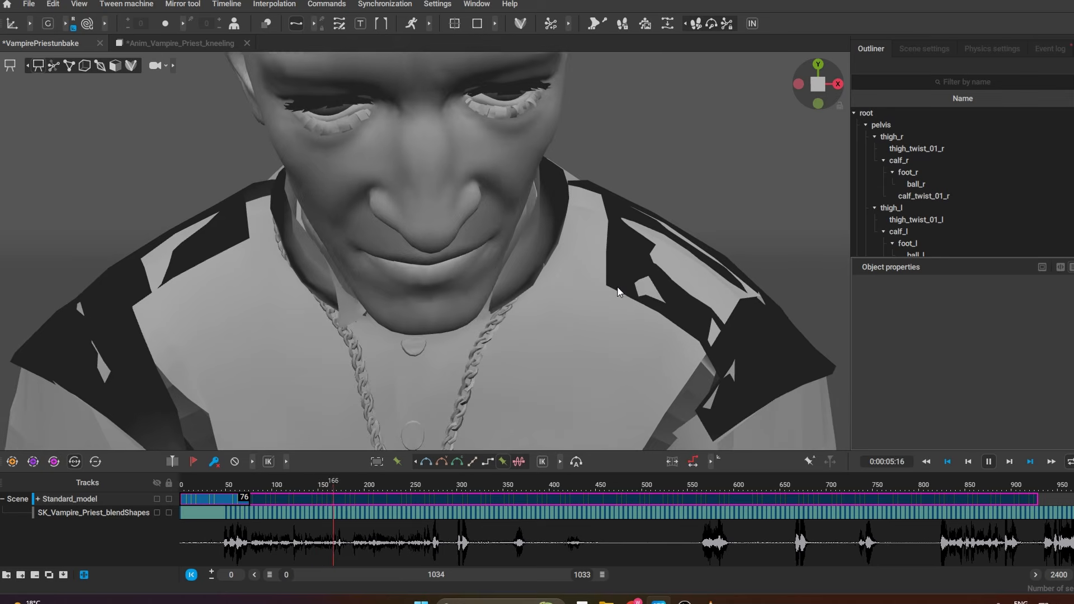
scroll(598, 312, down, 5)
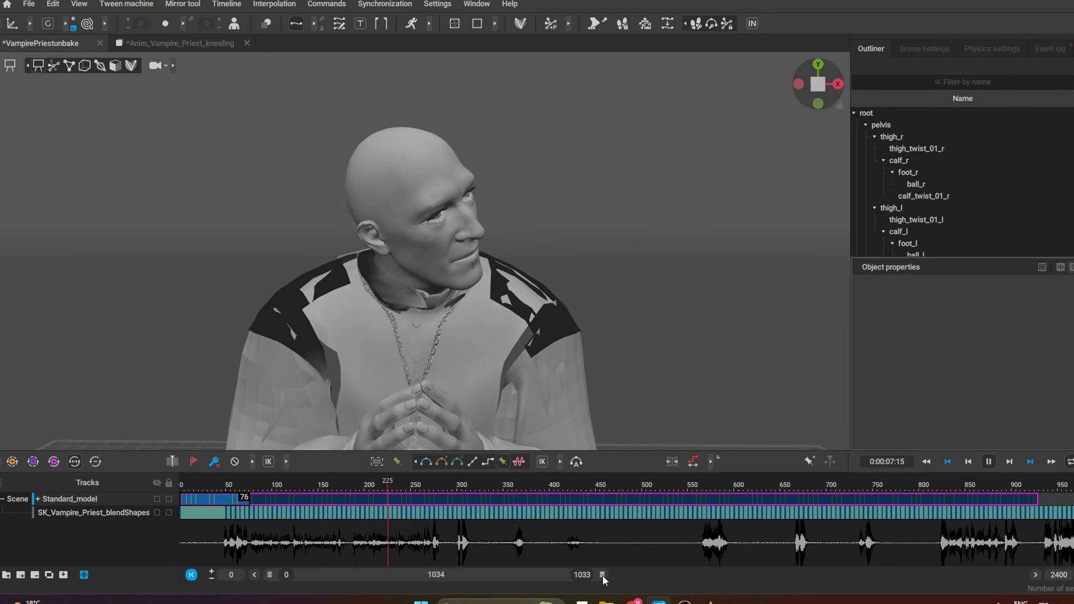
Extend the timeline range to frame 1401 and watch the playback from the middle of the performance with the face up close
drag(601, 575, 715, 575)
click(563, 476)
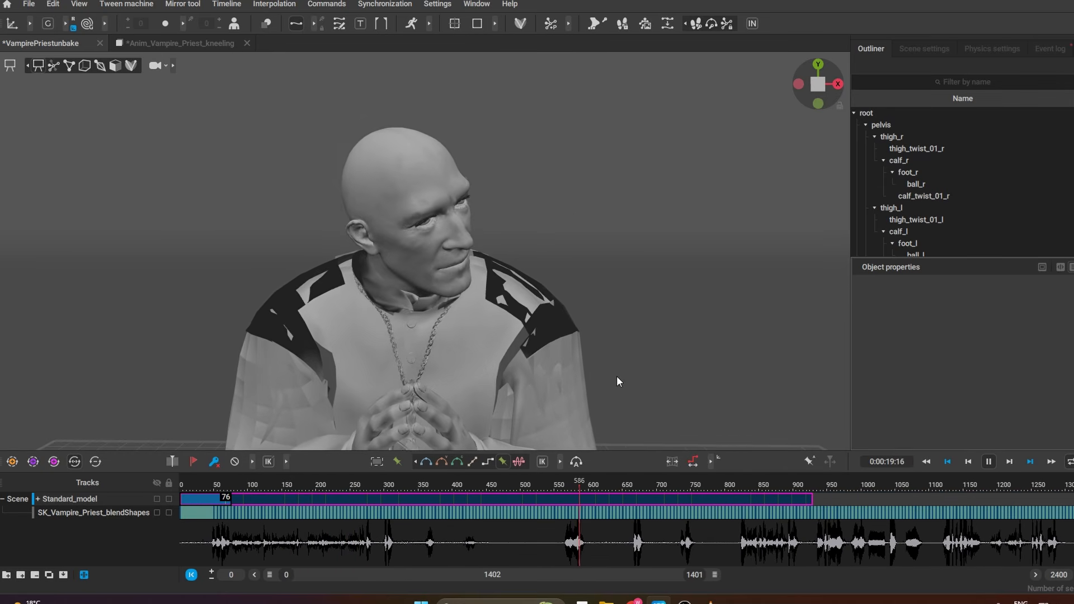
scroll(617, 375, up, 5)
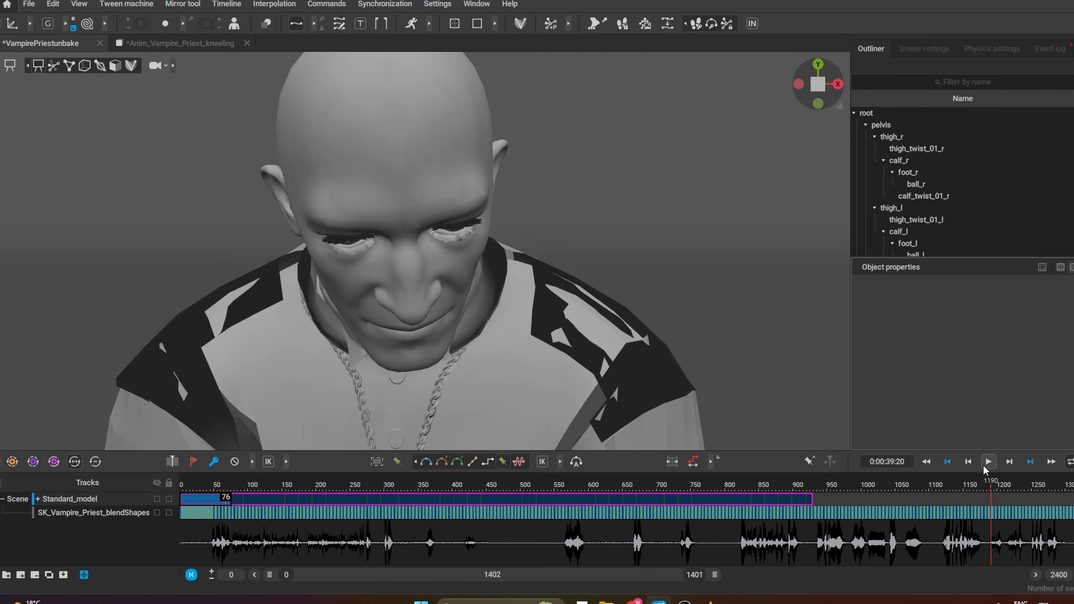
Go back to frame 0 and delete the repeated kneeling cycles after the original interval on the Standard_model track
drag(206, 490, 218, 487)
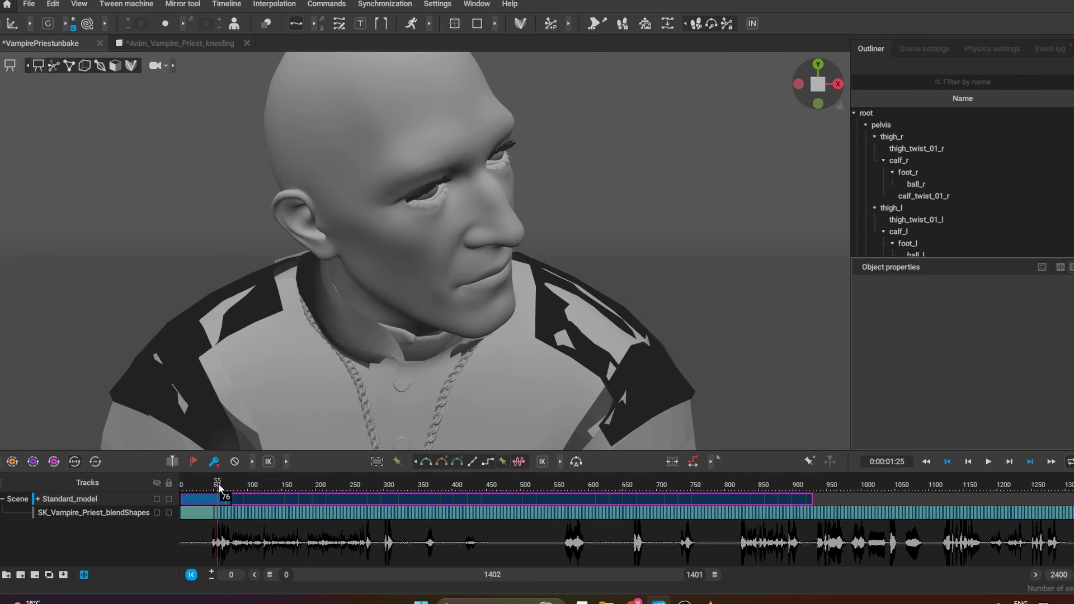
key(Home)
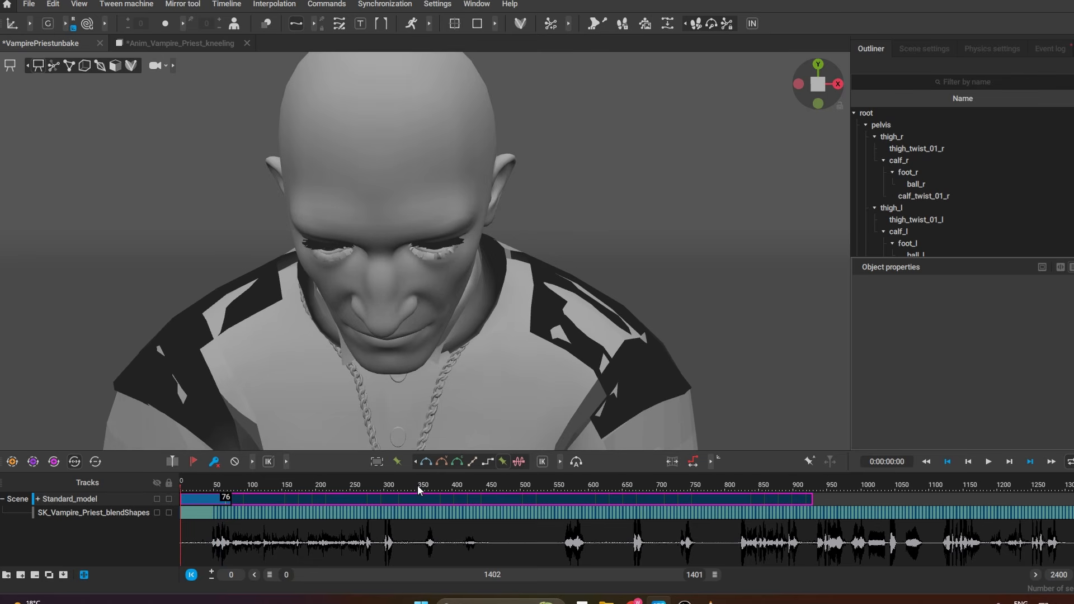
key(Delete)
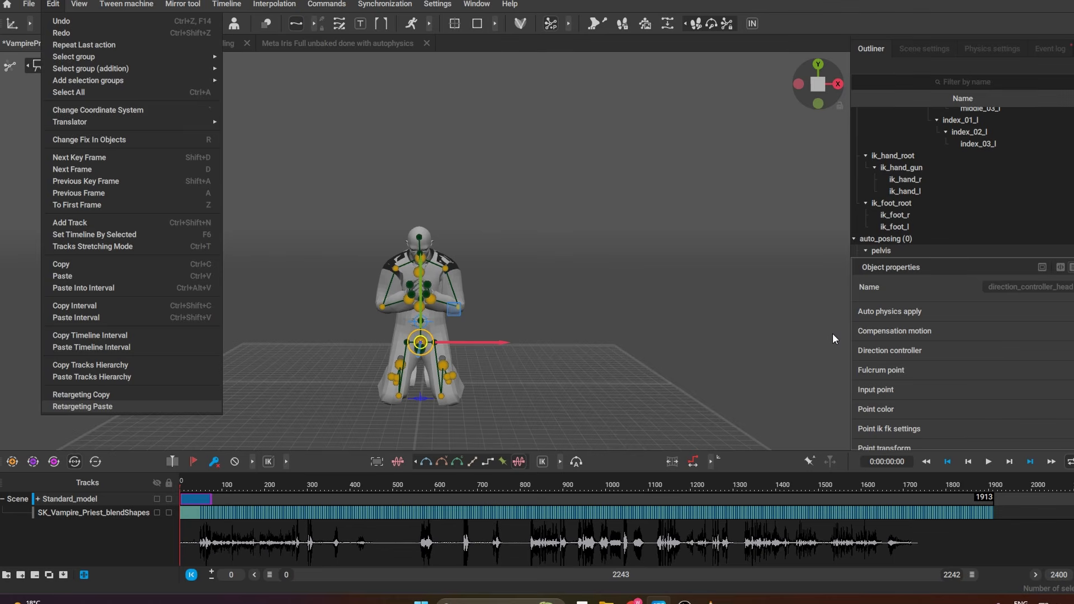
Paste the copied retargeting animation onto Standard_model from frame 0 and hide the joints to show the plain mesh
click(75, 423)
scroll(497, 269, up, 3)
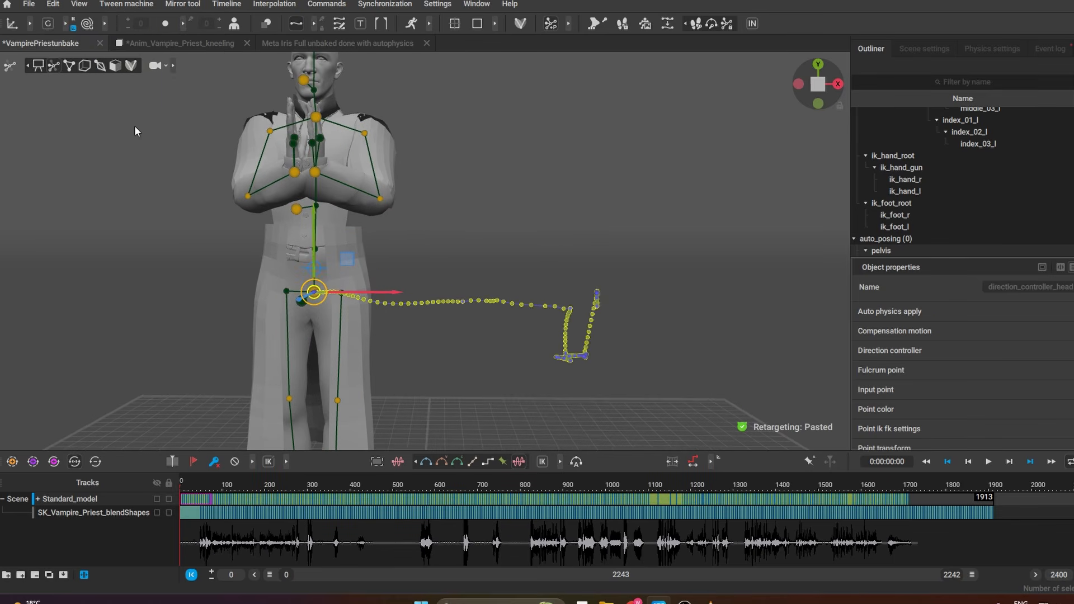
click(38, 65)
scroll(508, 208, up, 5)
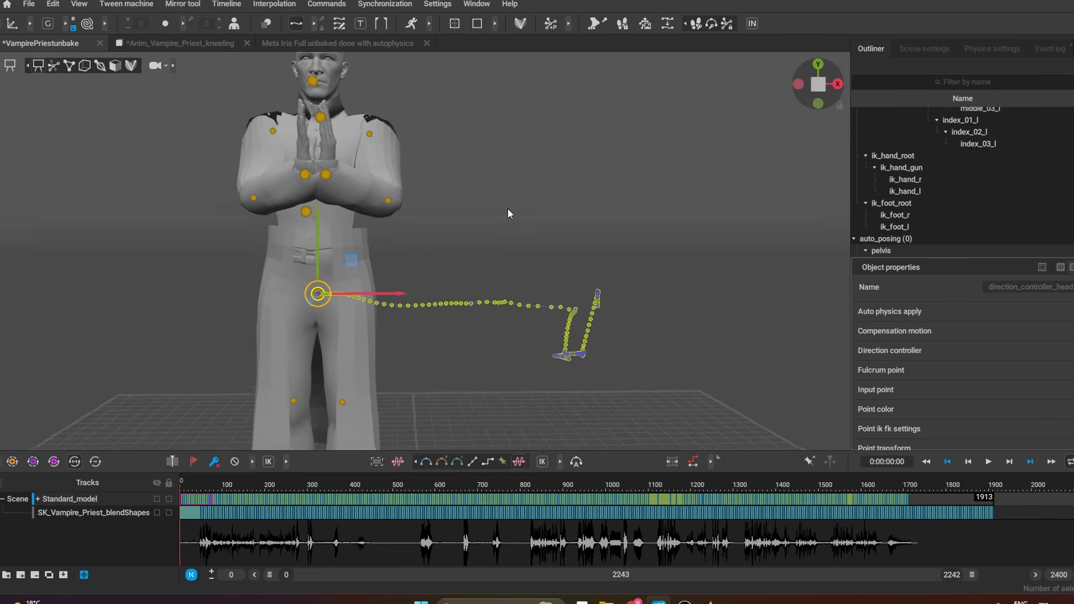
scroll(532, 292, down, 2)
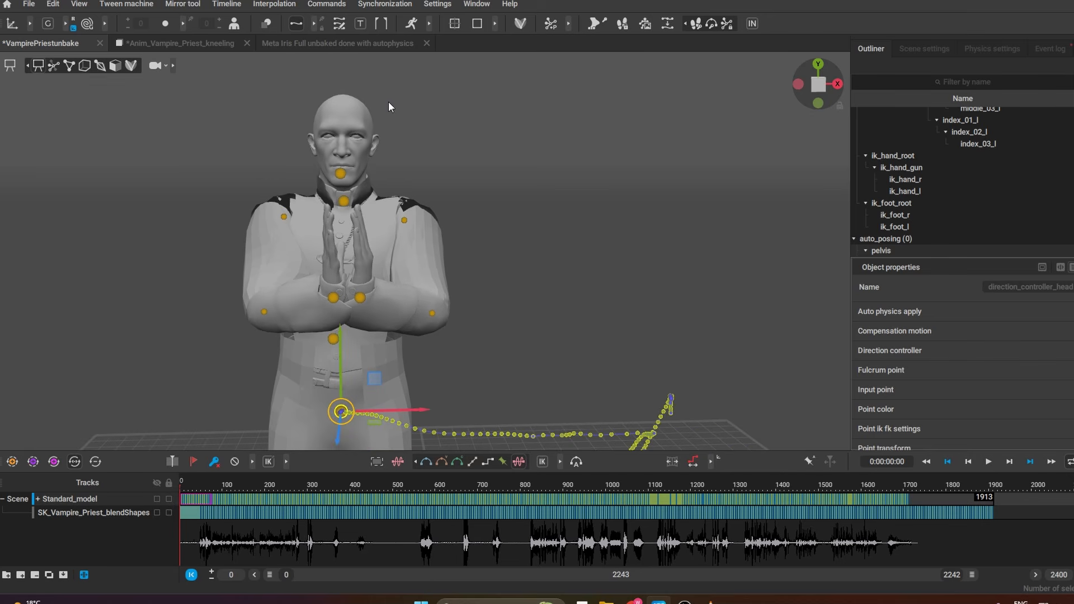
Look at the Meta Iris Full unbaked done with autophysics scene, then return to VampirePriestunbake and frame the character's upper body
click(348, 45)
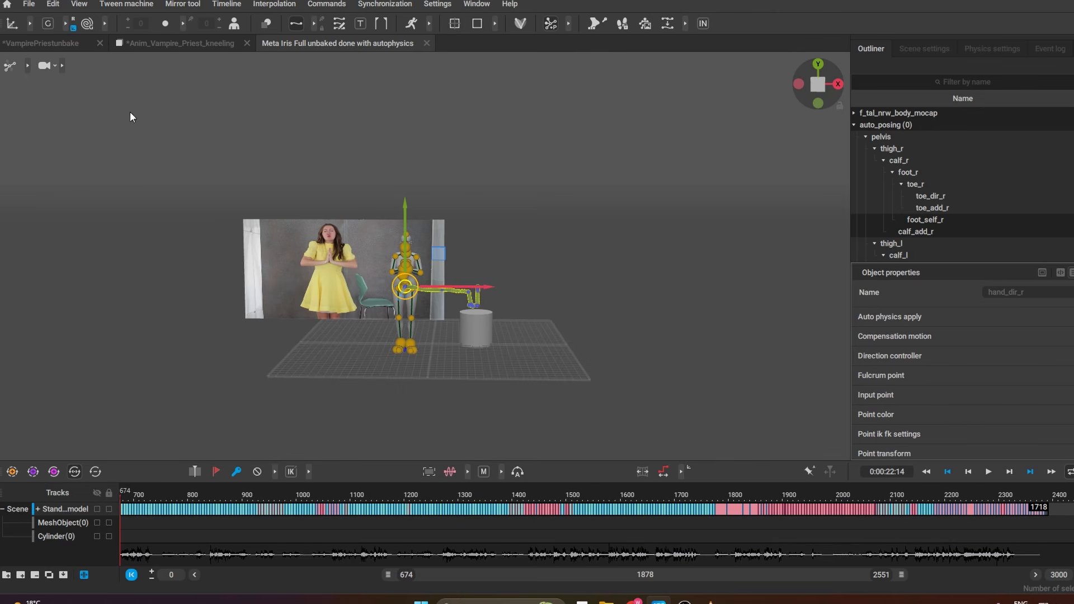
click(62, 44)
scroll(340, 263, up, 4)
scroll(340, 263, down, 4)
alt+drag(341, 235, 331, 226)
scroll(301, 302, down, 1)
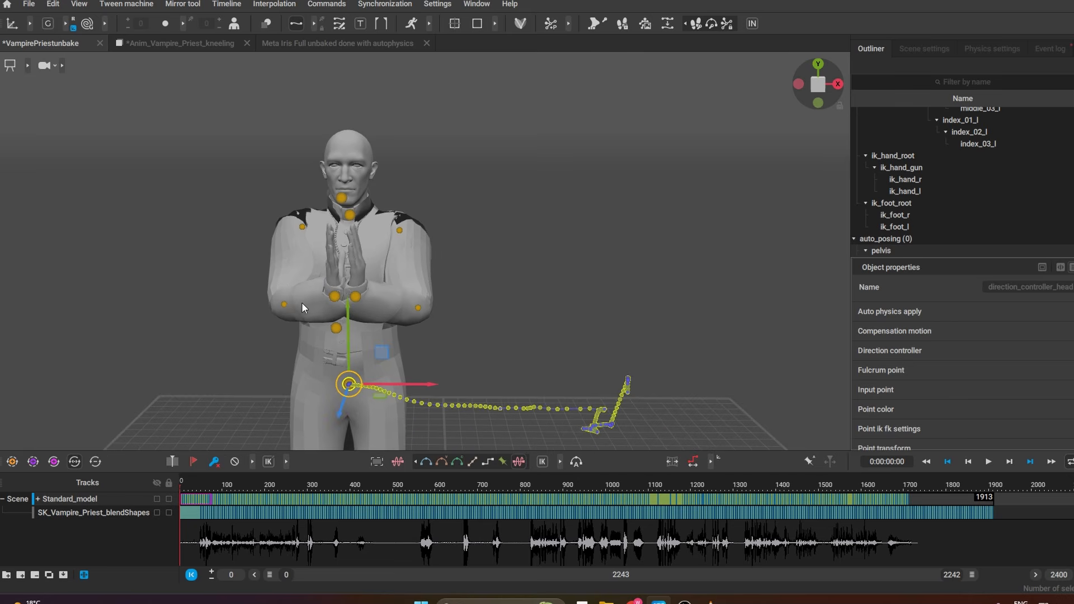
Play the retargeted body animation from frame 0 with nothing selected and examine the face and upper-body movement
key(space)
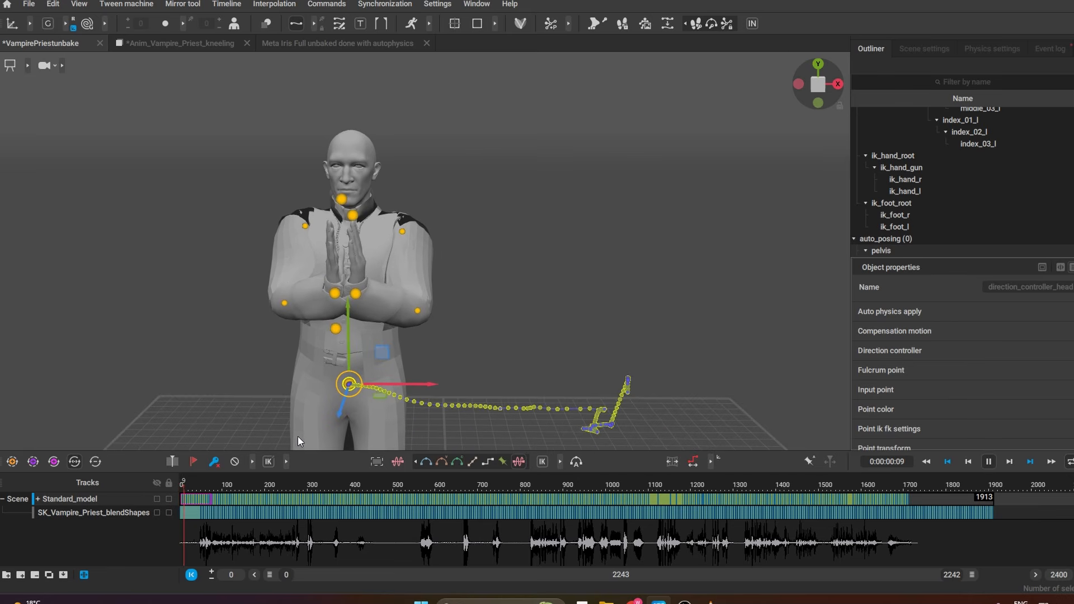
click(568, 314)
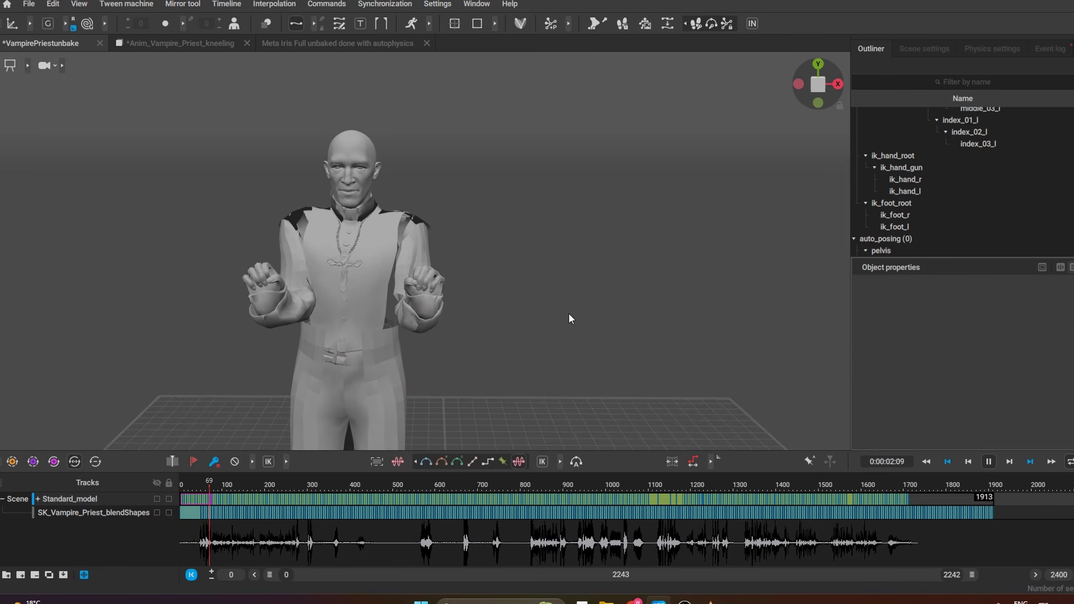
scroll(563, 313, up, 3)
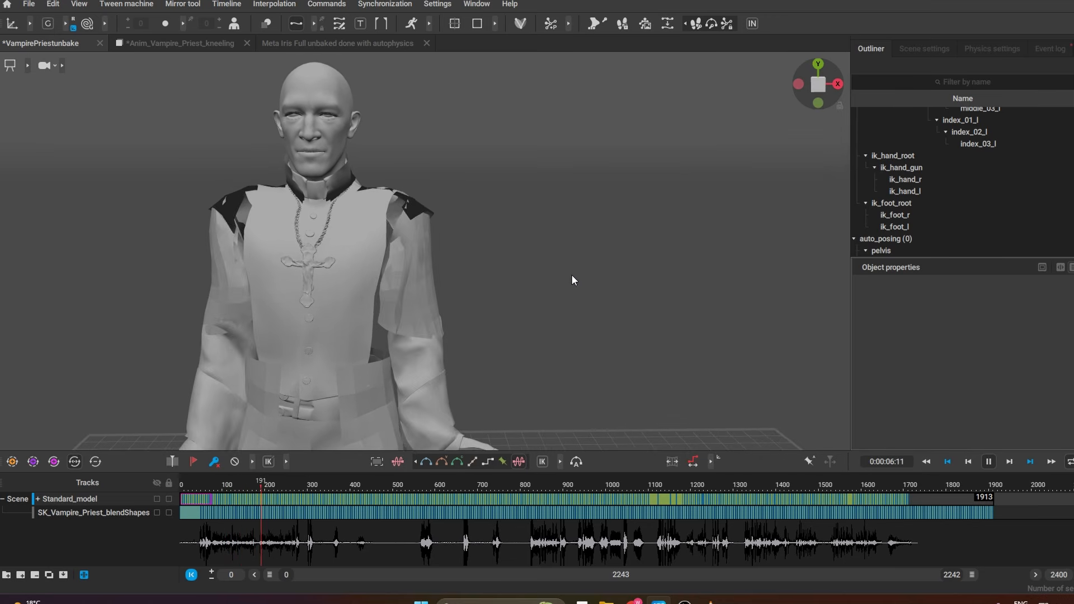
scroll(575, 275, down, 2)
scroll(580, 278, up, 1)
scroll(581, 280, down, 1)
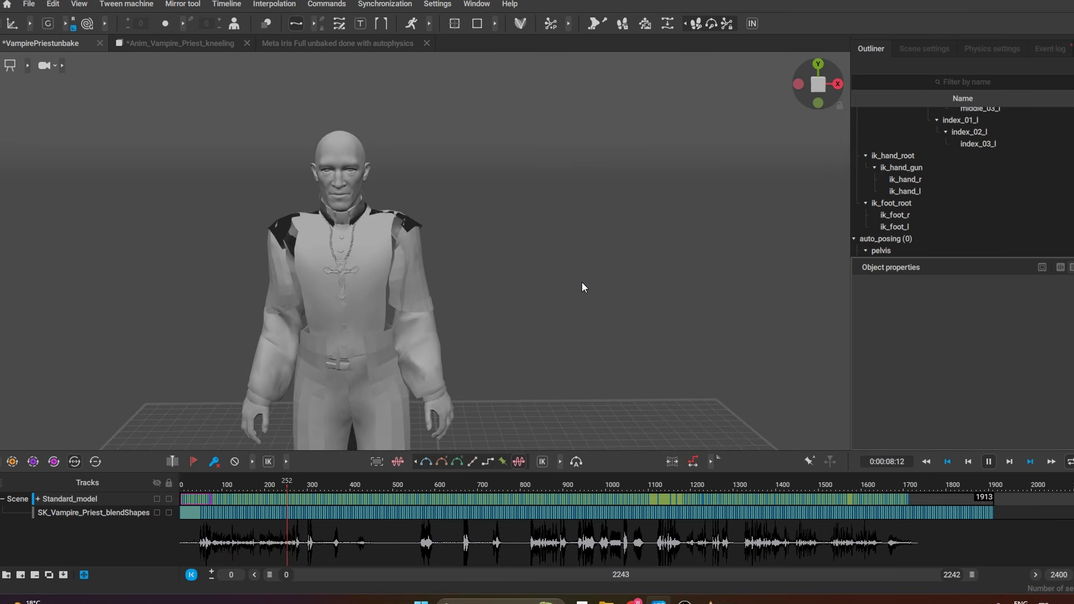
scroll(580, 282, up, 3)
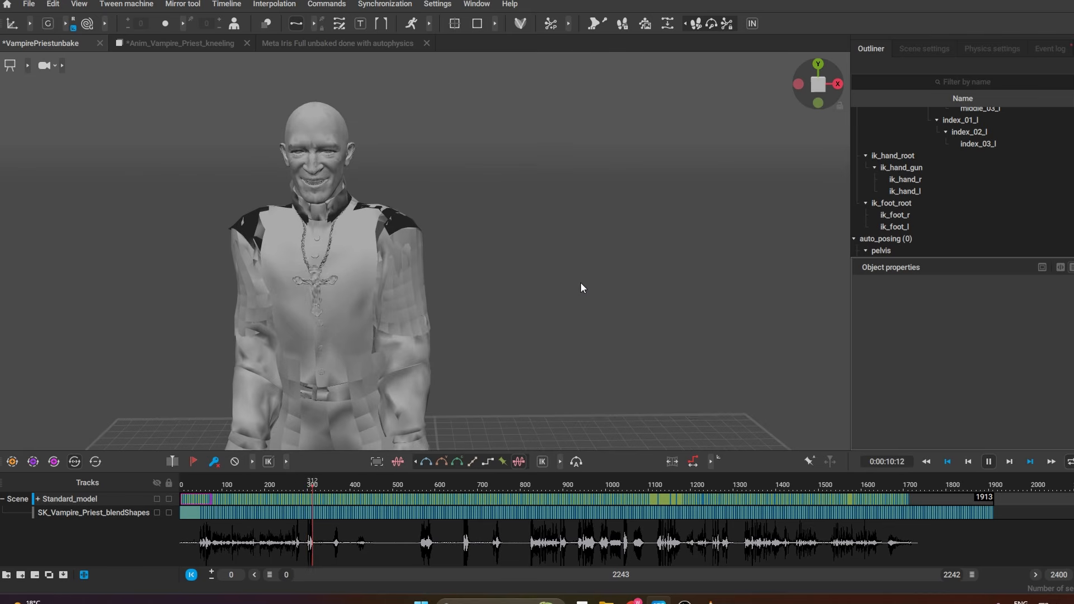
scroll(625, 245, down, 1)
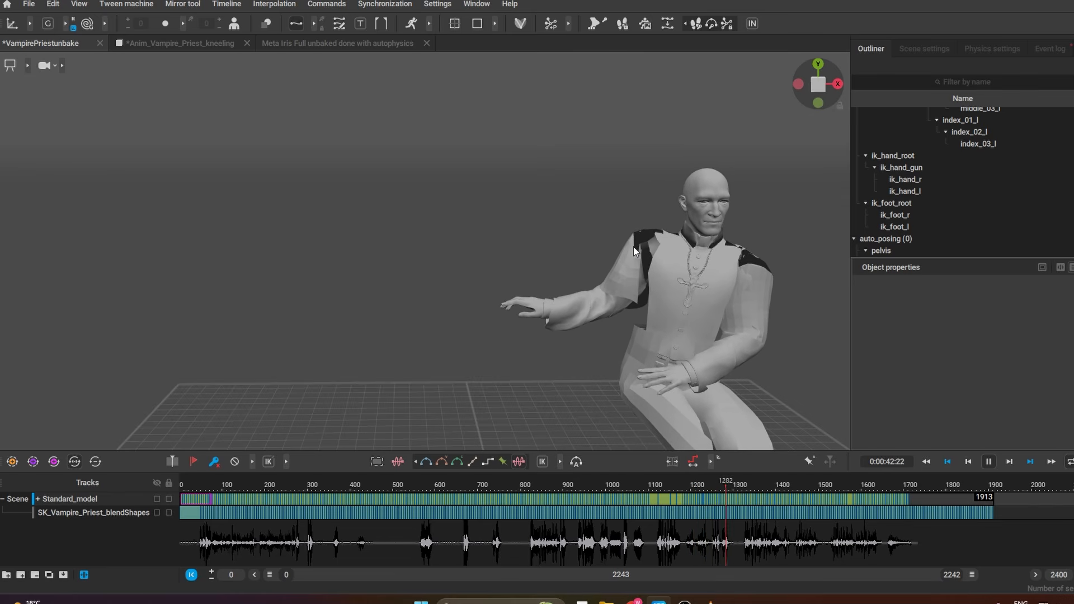
Keep the seated character in view through the rest of the performance and stop playback at about frame 1715
middle_drag(659, 237, 481, 234)
scroll(480, 233, up, 3)
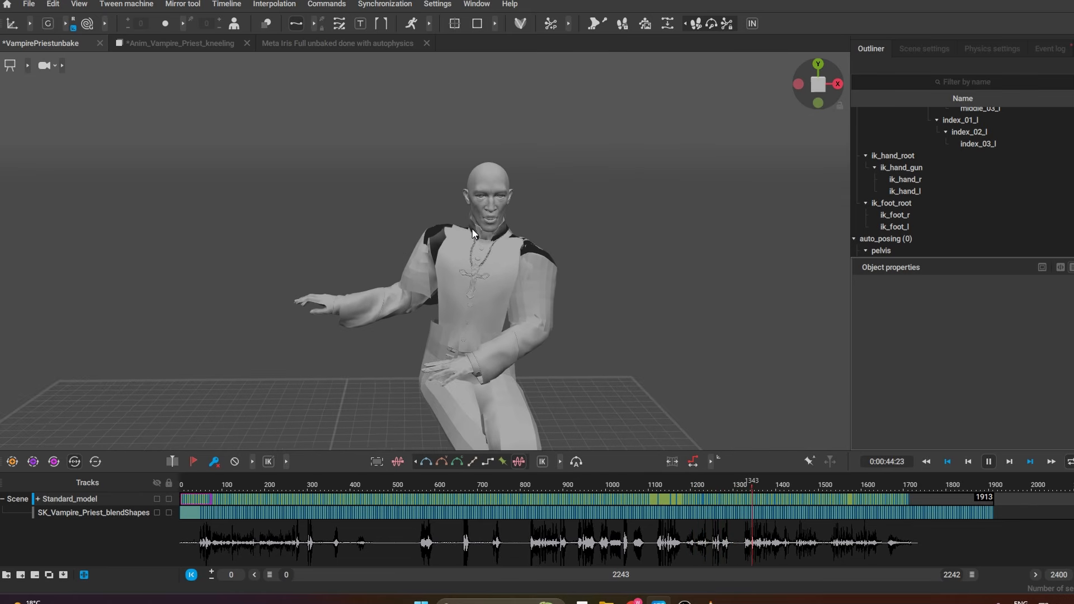
alt+drag(545, 260, 533, 254)
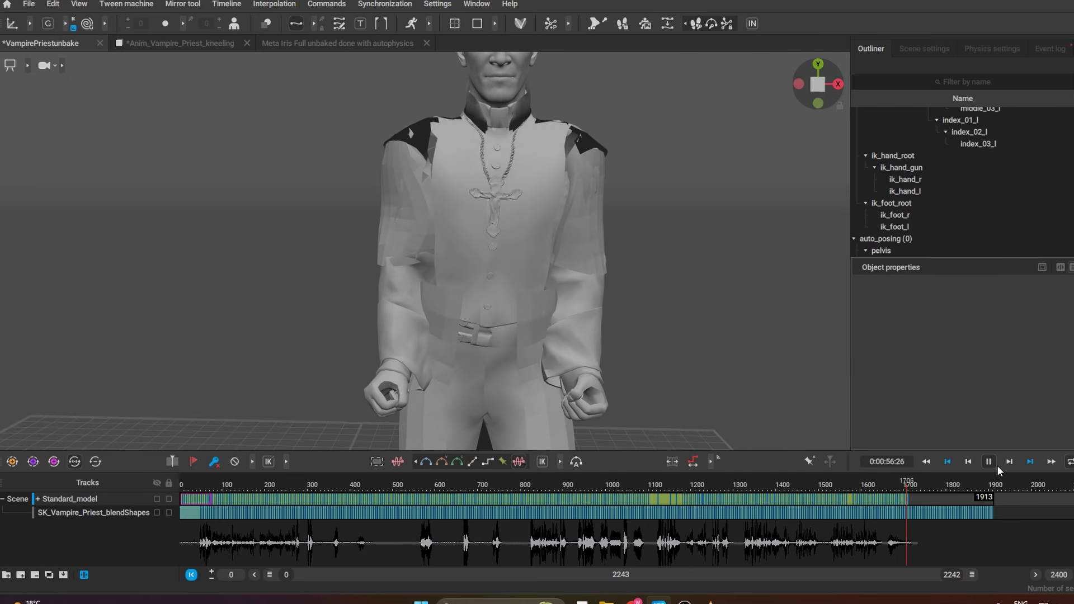
key(space)
scroll(580, 294, down, 3)
scroll(560, 241, up, 2)
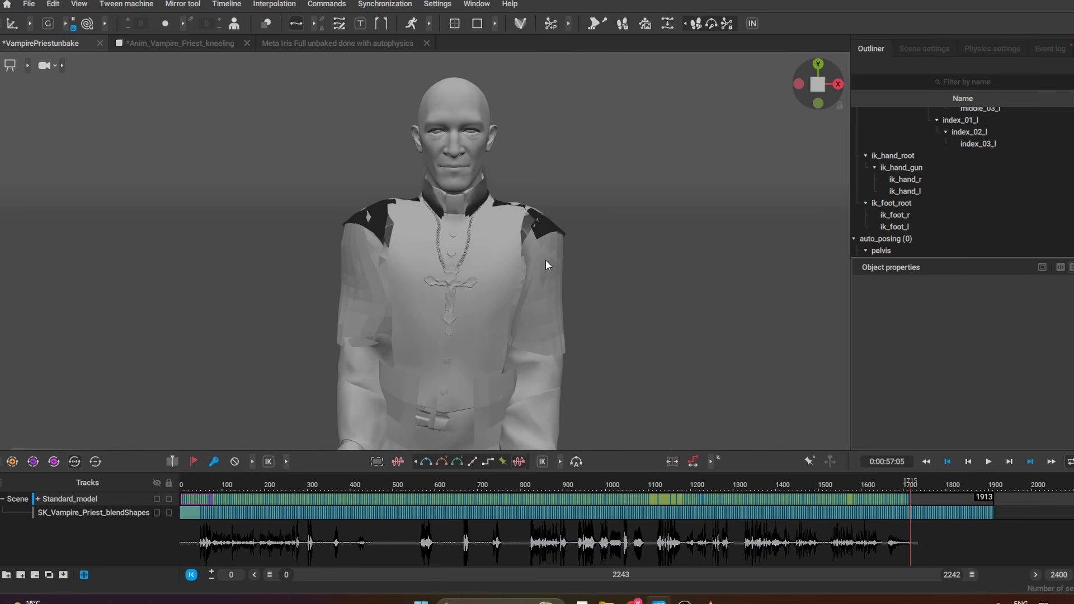
scroll(435, 283, down, 1)
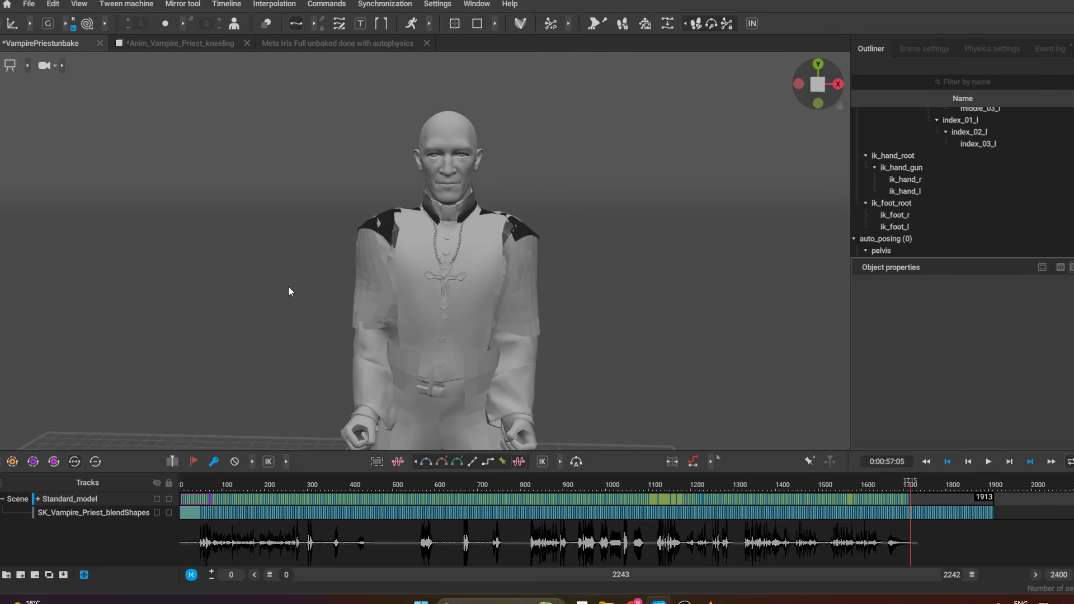
scroll(522, 261, down, 2)
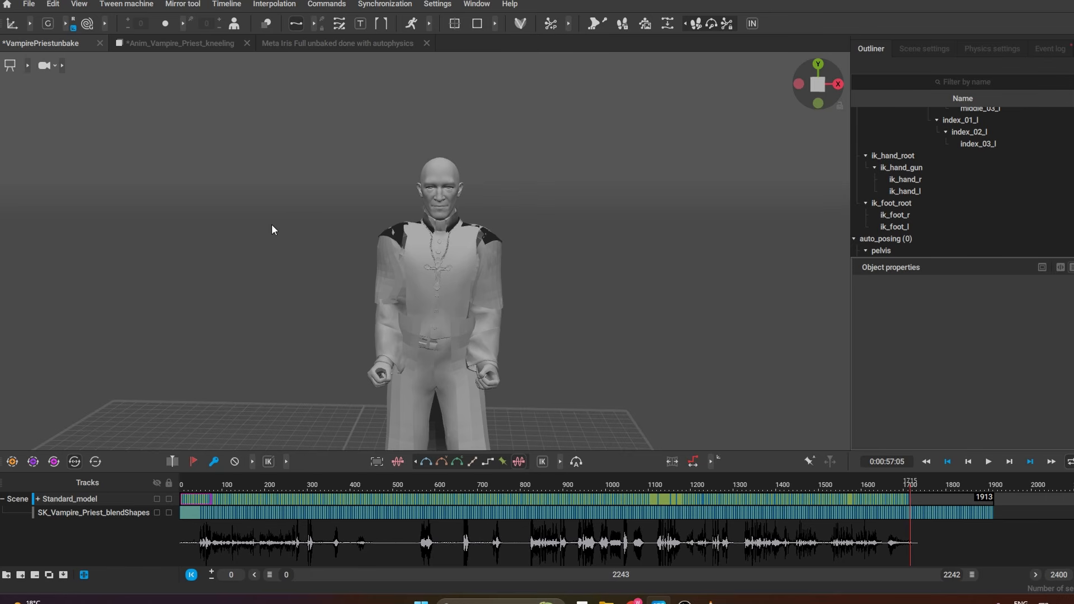
Start an FBX/DAE export of the scene with animations, objects and blendshapes included
click(26, 7)
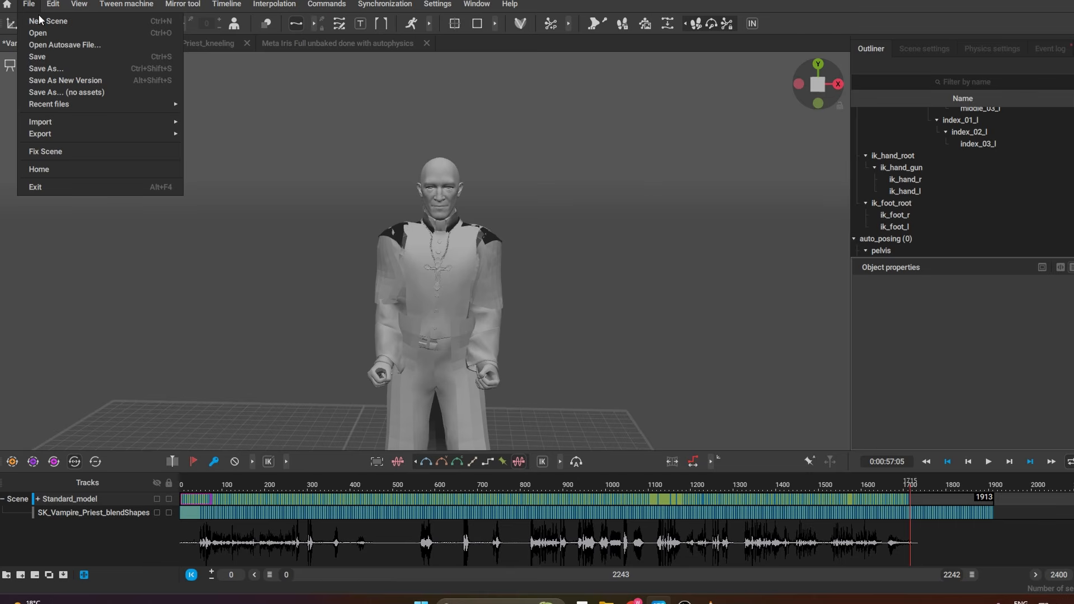
mouse_move(84, 104)
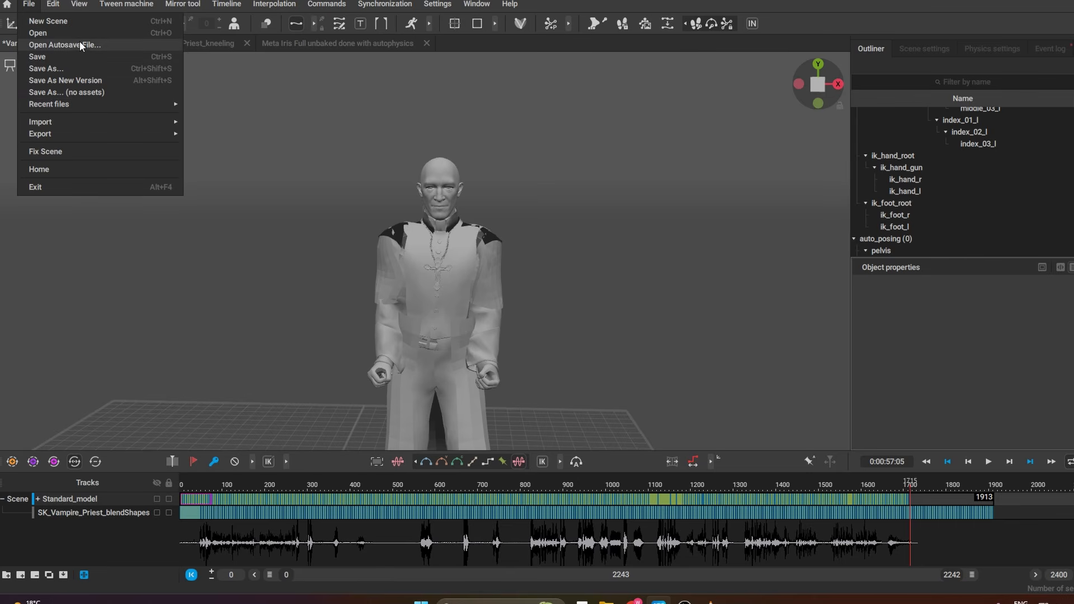
mouse_move(156, 140)
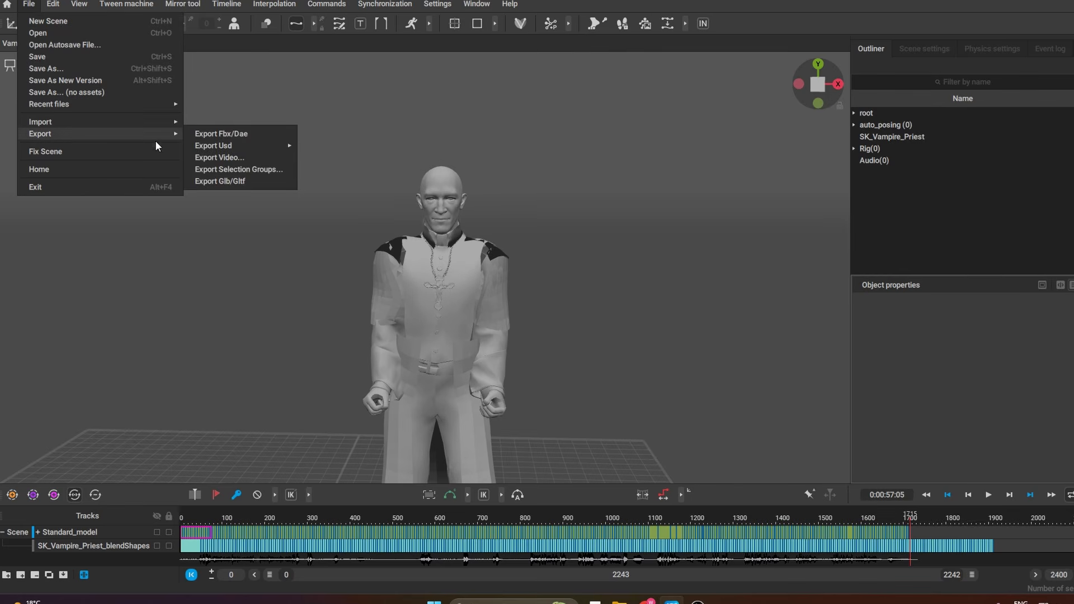
click(223, 134)
click(425, 317)
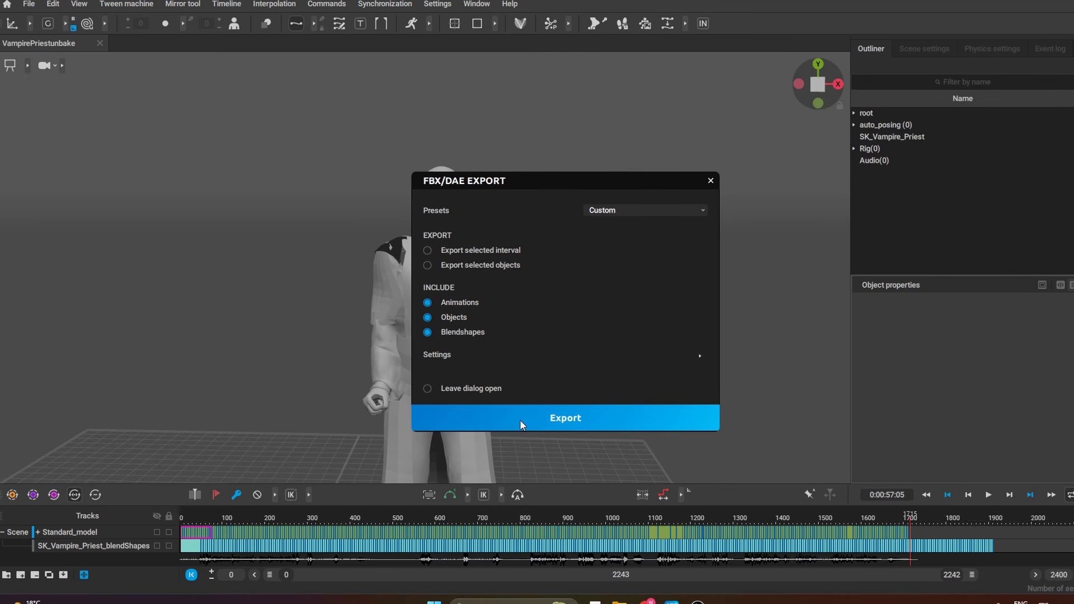
click(578, 420)
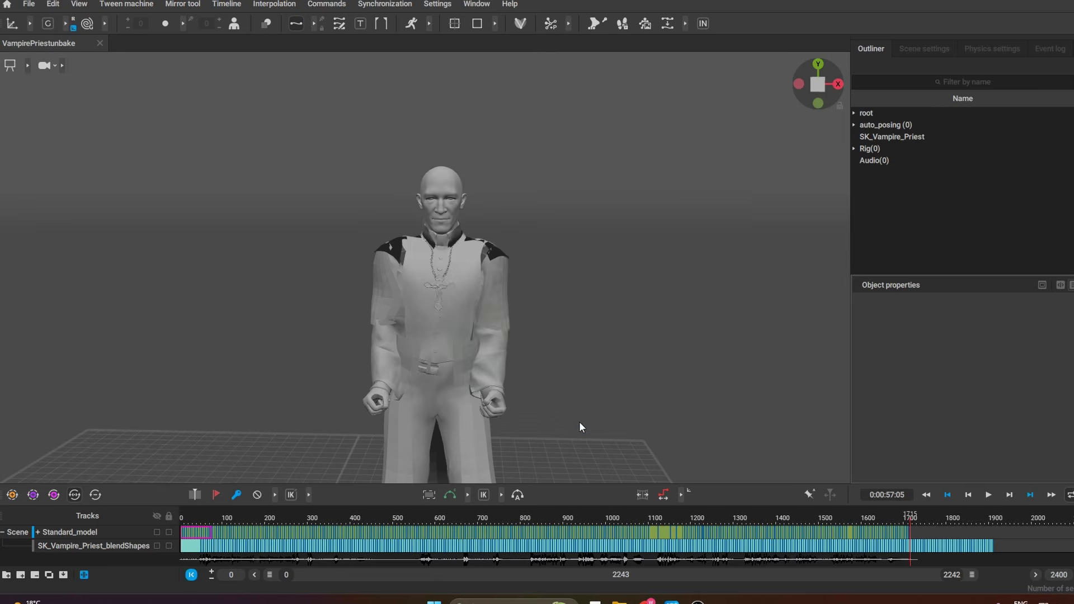
Save the export in the Blendshapes folder as an FBX file named TestApologue
click(191, 91)
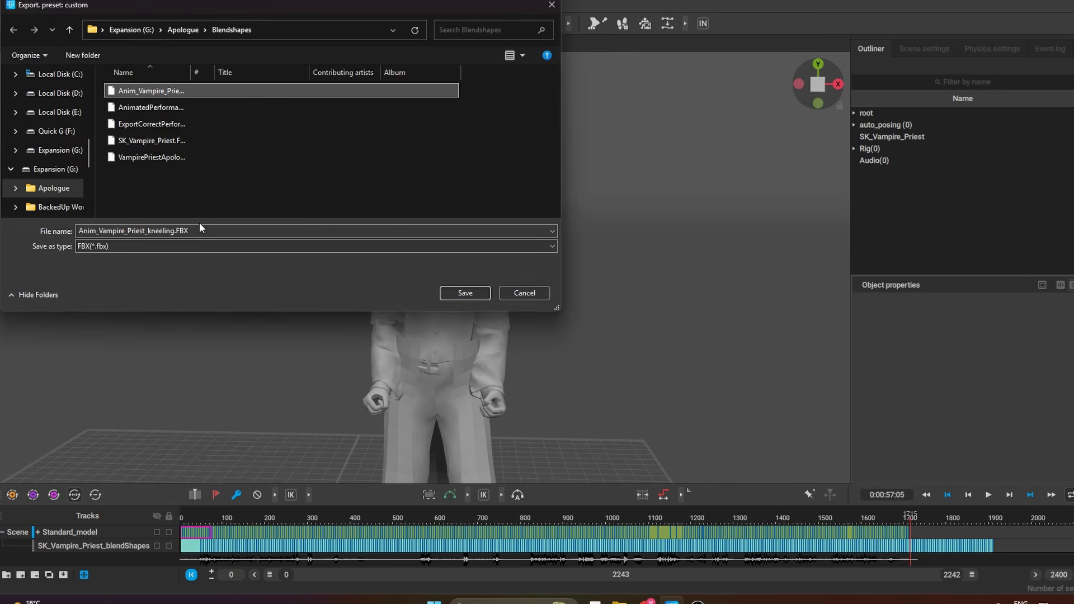
double_click(142, 231)
text(TestApolog)
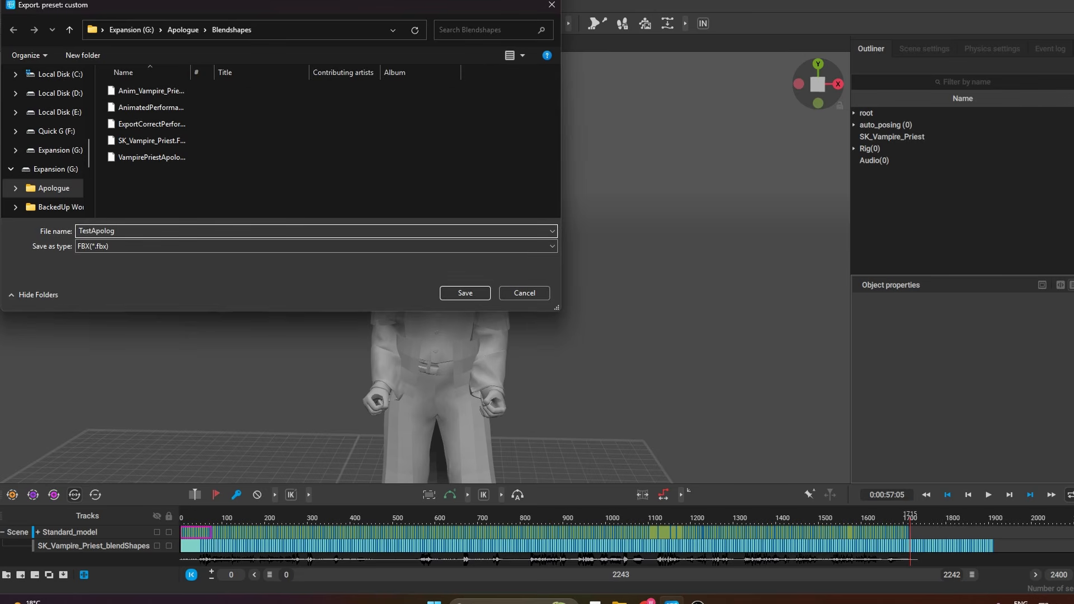
text(ue)
click(464, 297)
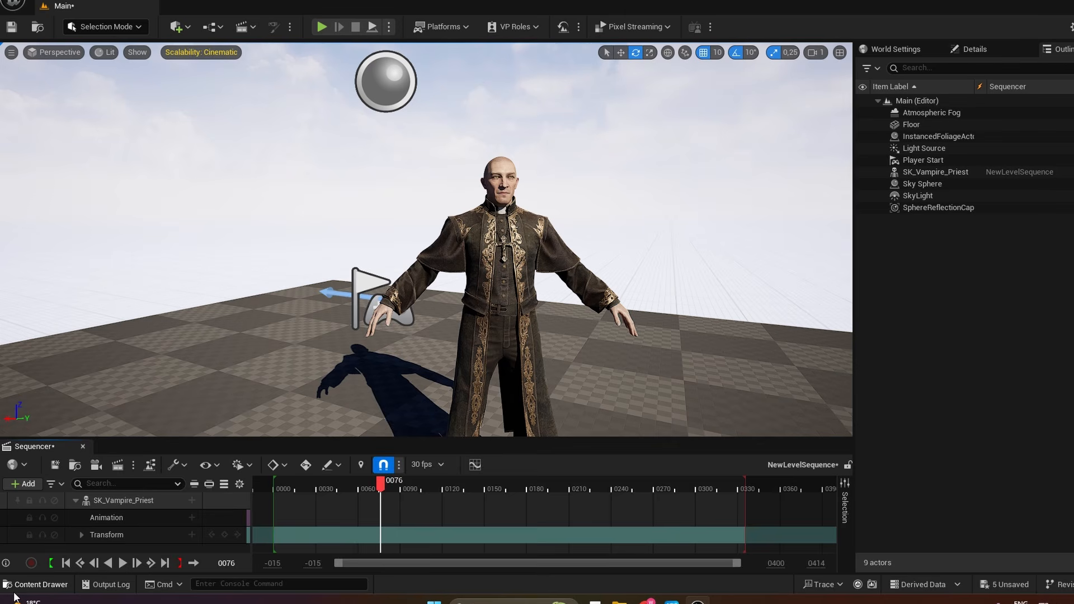
In Unreal Engine, bring TestApologue.fbx from the Blendshapes folder into the Vampire_Priest content folder
click(17, 586)
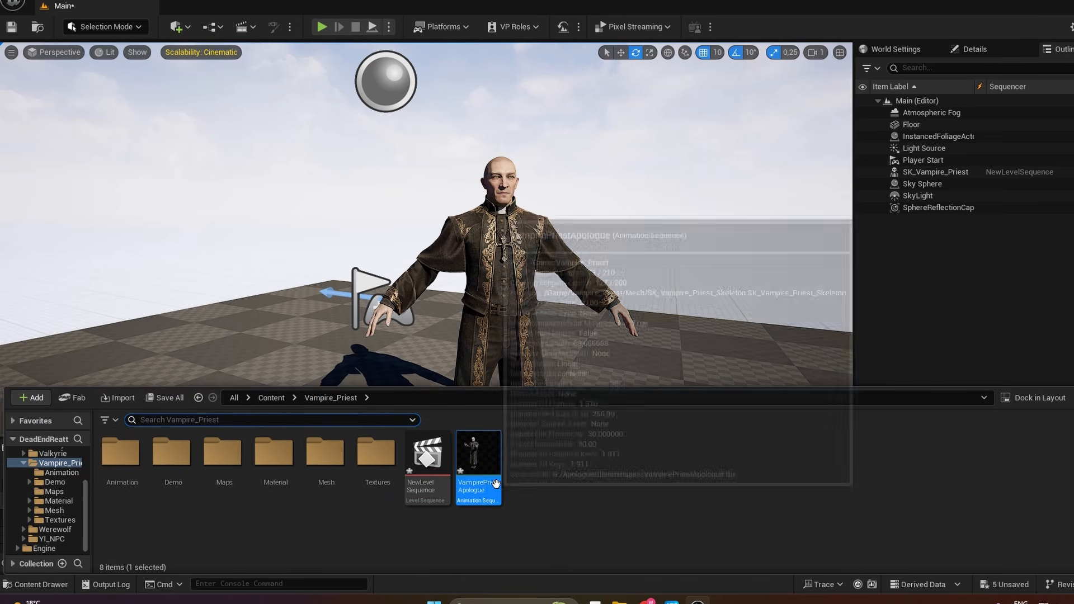
click(621, 600)
drag(554, 185, 636, 520)
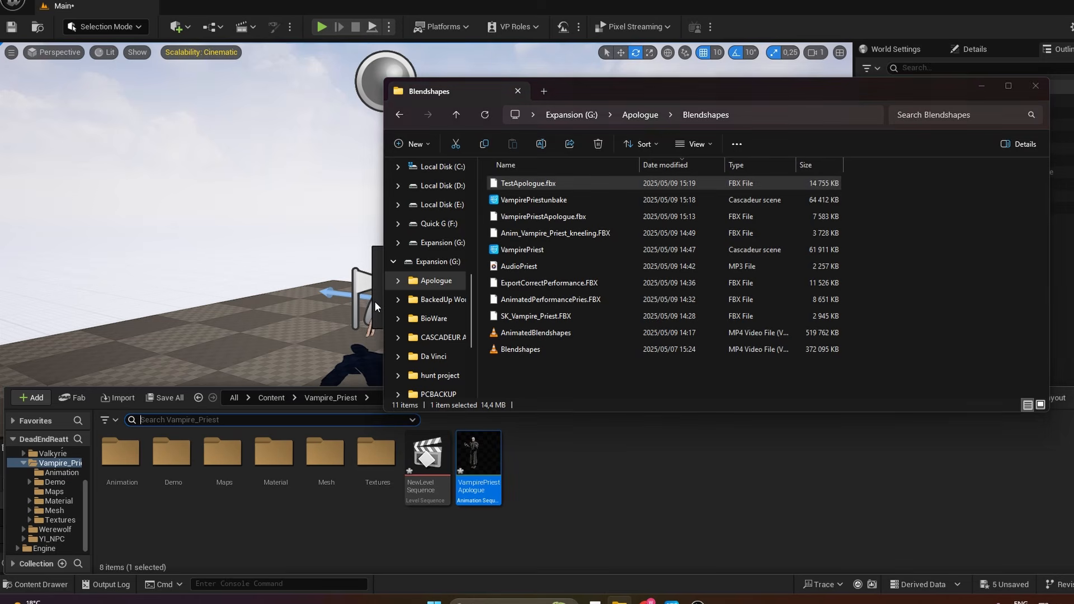
click(1036, 86)
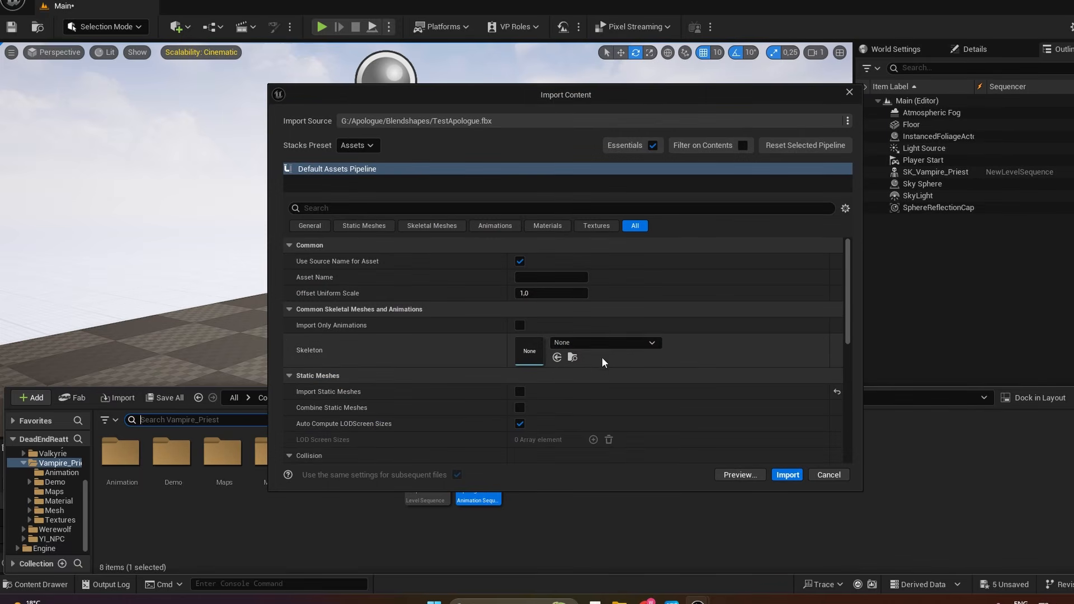
Assign SK_Vampire_Priest_Skeleton as the import skeleton and enable Import Static Meshes
click(605, 344)
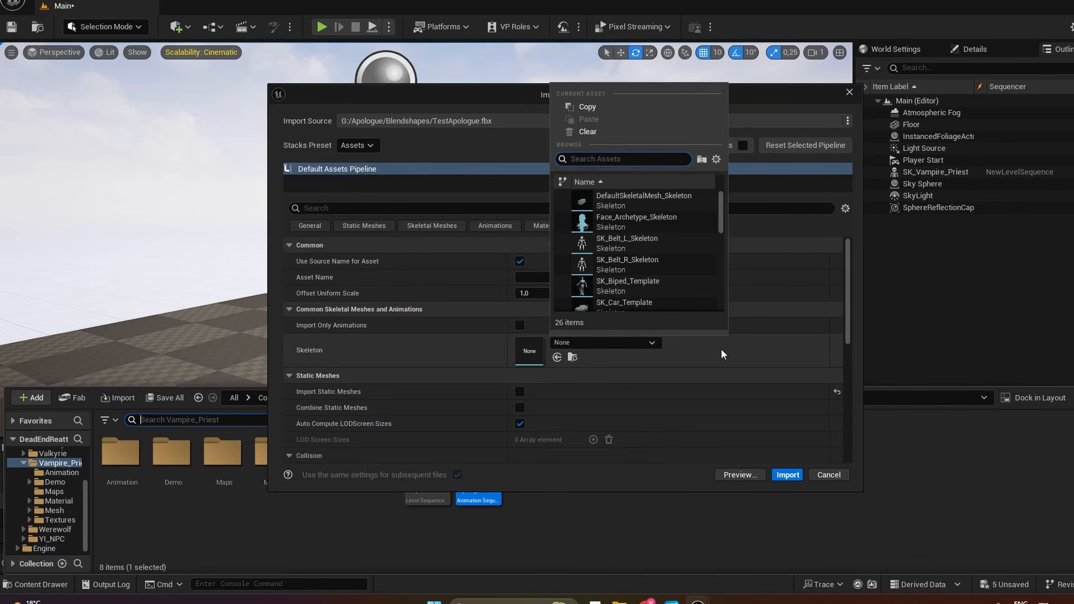
text(vampire)
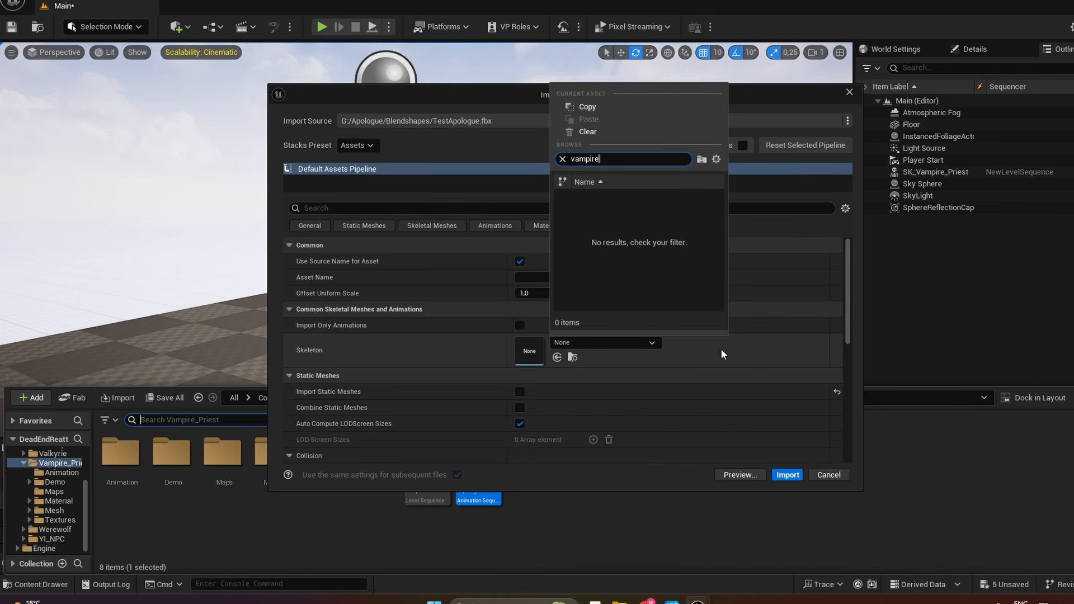
click(632, 201)
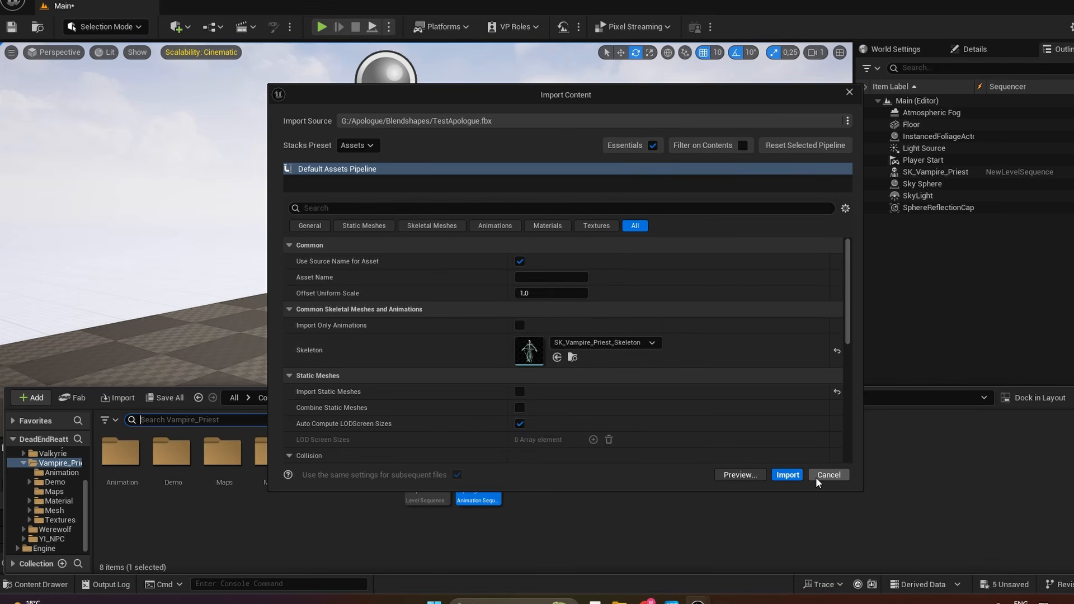
scroll(577, 363, down, 3)
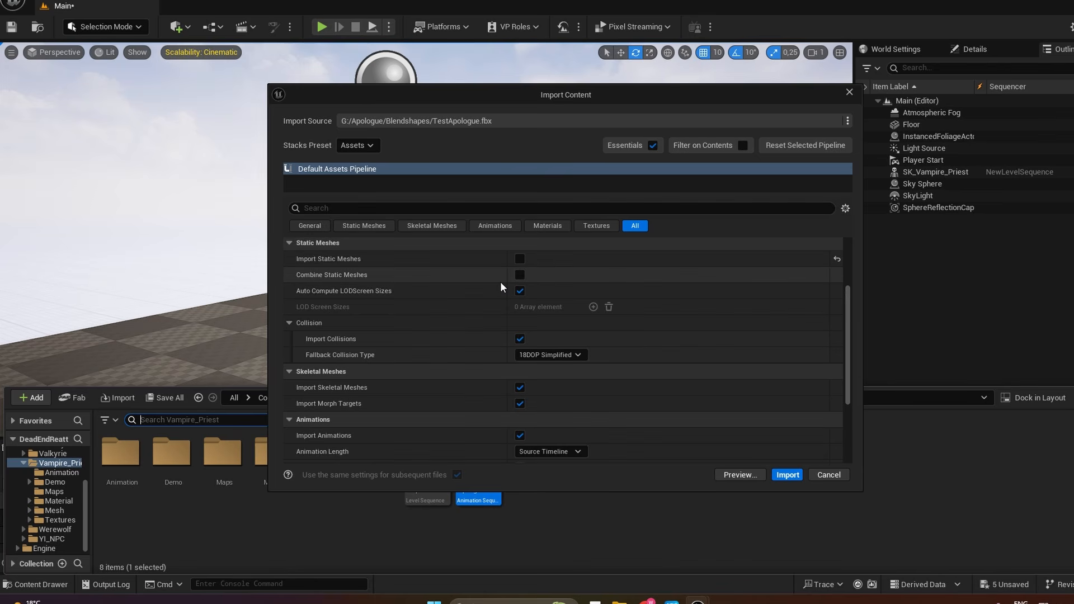
click(520, 258)
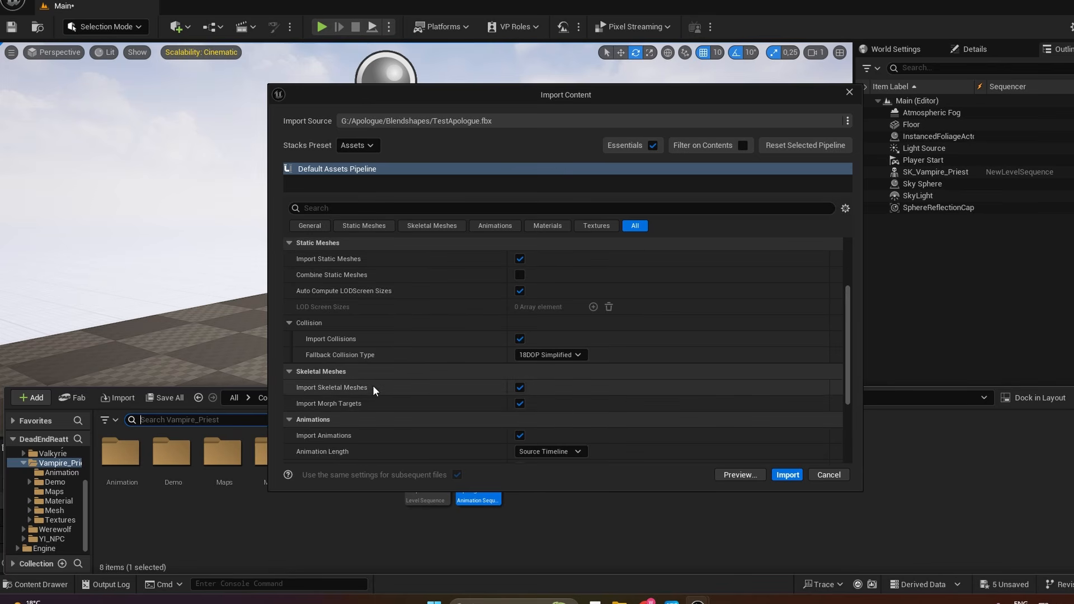
Filter the import settings by "morp" to check the morph target option and import the TestApologue content
click(368, 212)
text(morp)
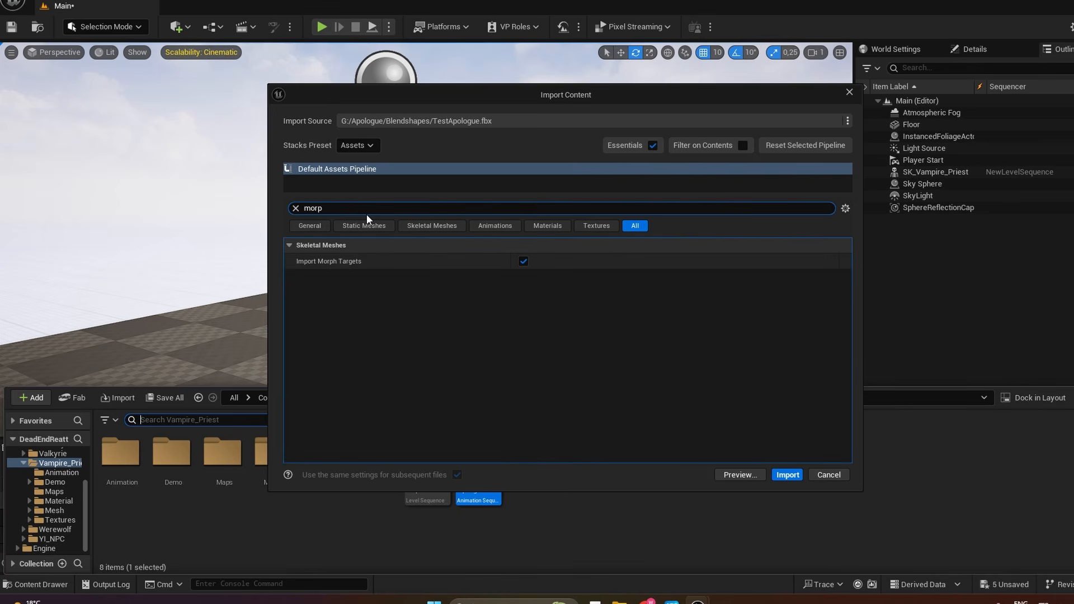
click(786, 476)
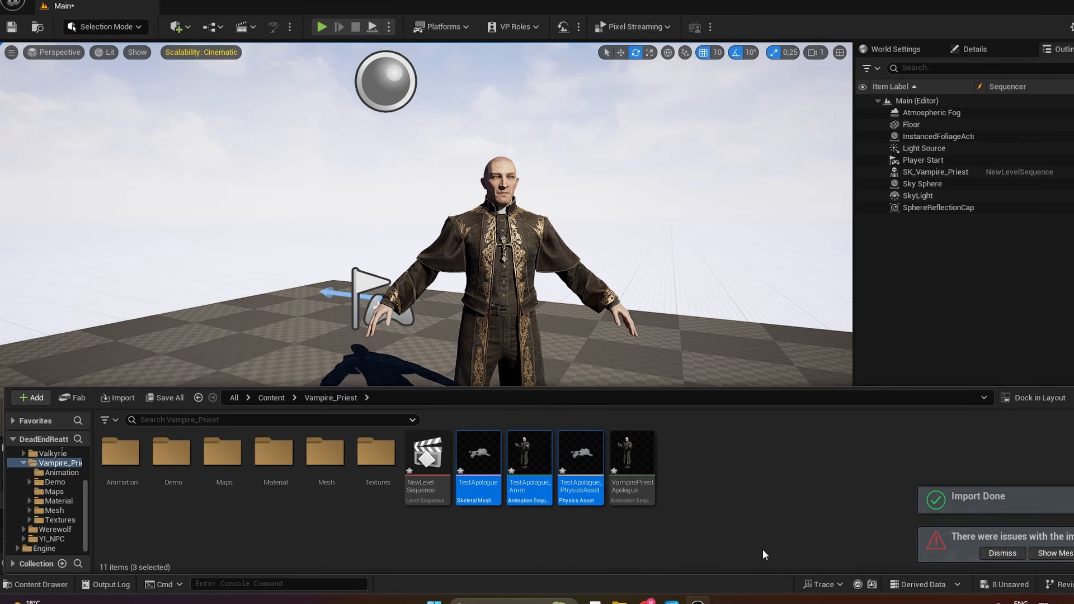
mouse_move(530, 448)
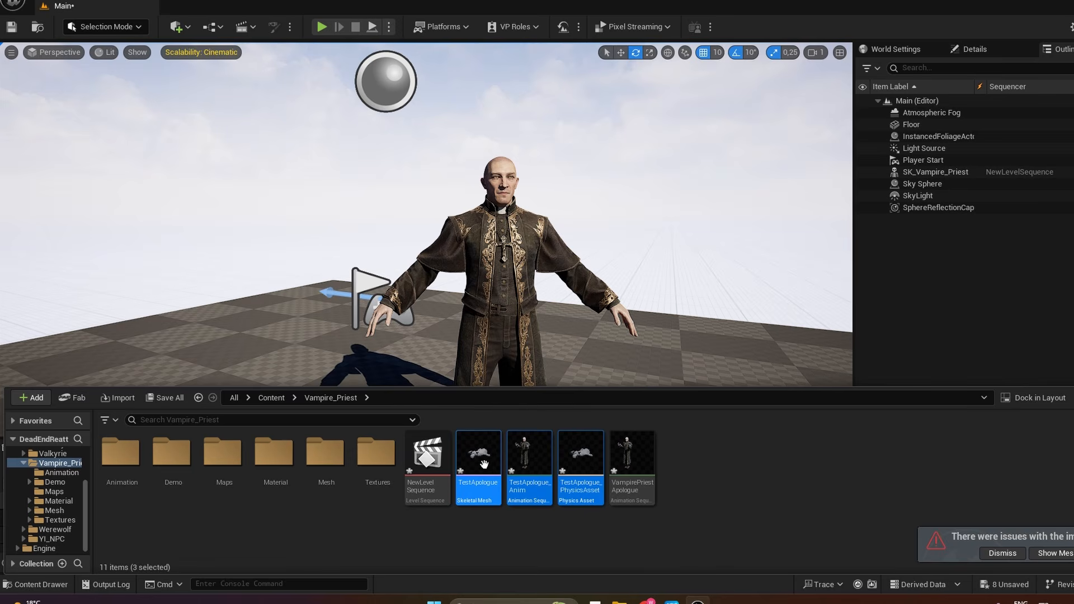
Open the imported TestApologue_Anim sequence, scrub through it to check body and face motion, and close its editor
mouse_move(487, 459)
double_click(529, 455)
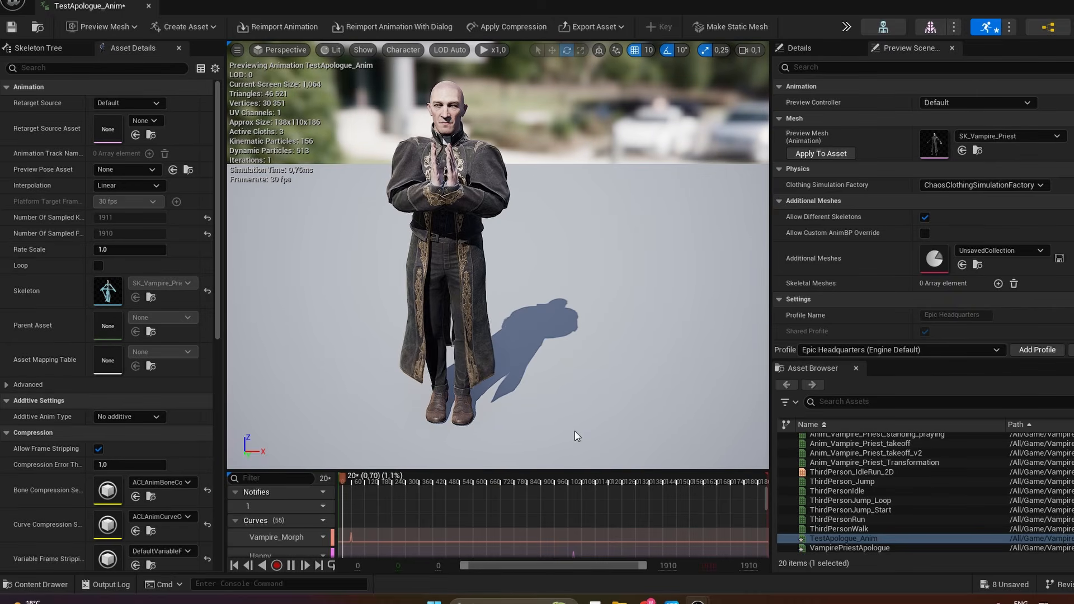
drag(514, 477, 535, 482)
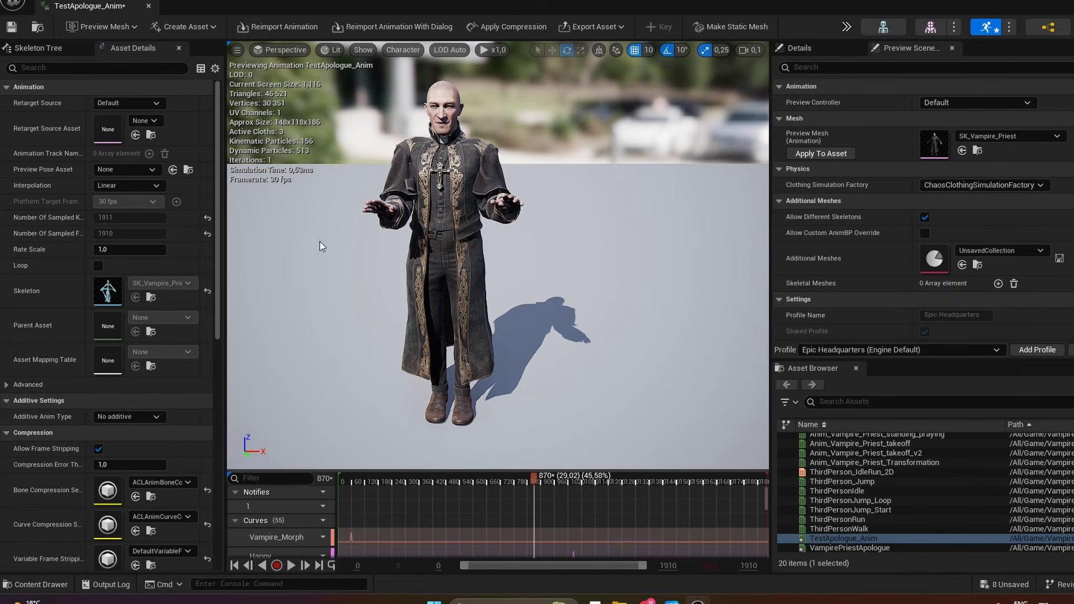
click(148, 7)
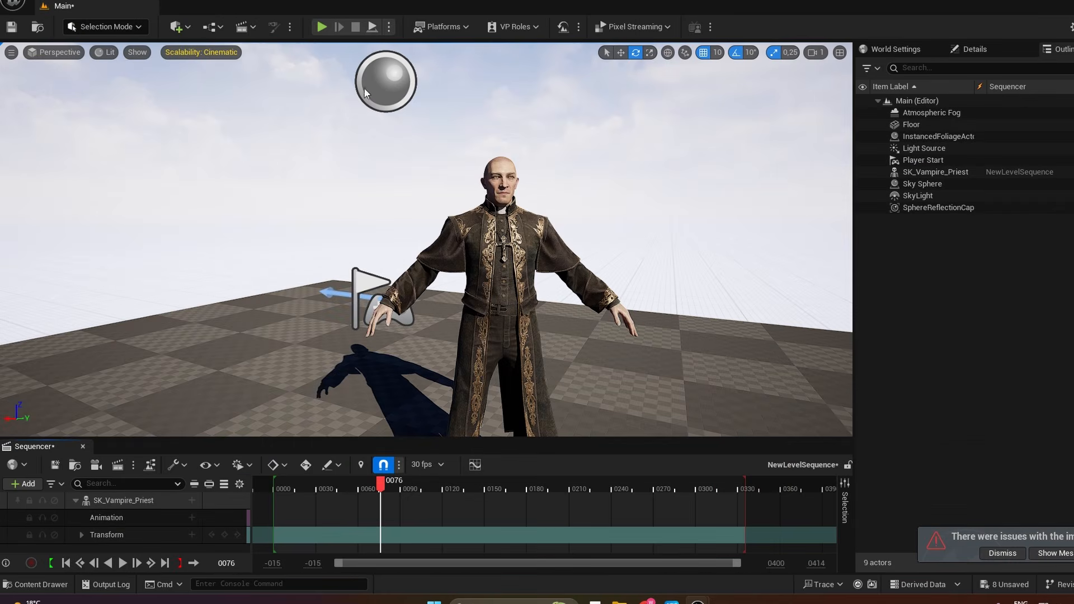
Add TestApologue_Anim to the SK_Vampire_Priest animation track near the start of the level sequence and preview its opening frames
drag(302, 484, 277, 484)
click(192, 517)
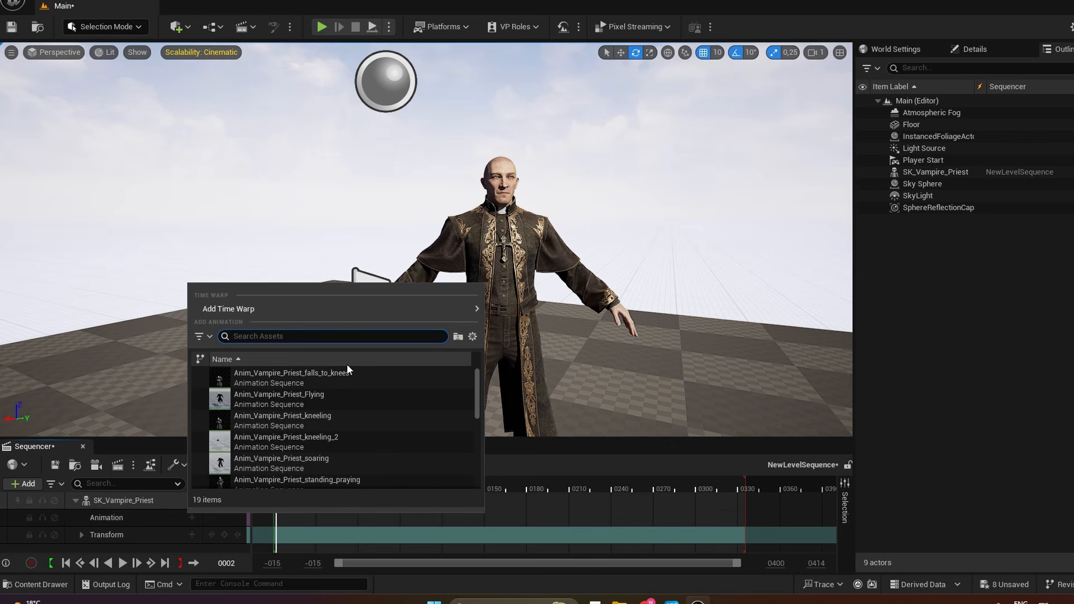
text(test)
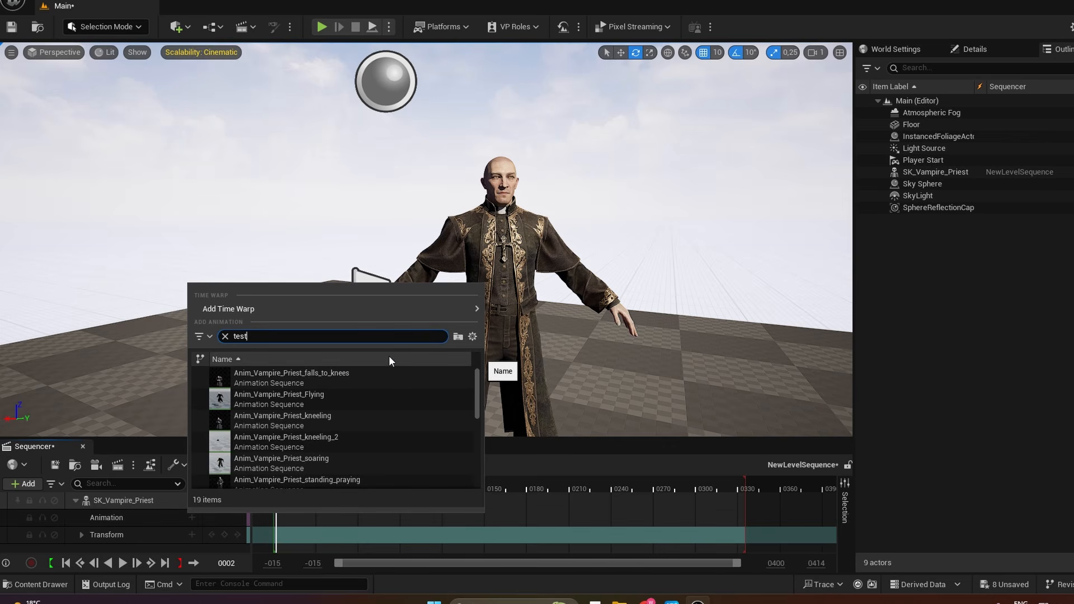
click(347, 378)
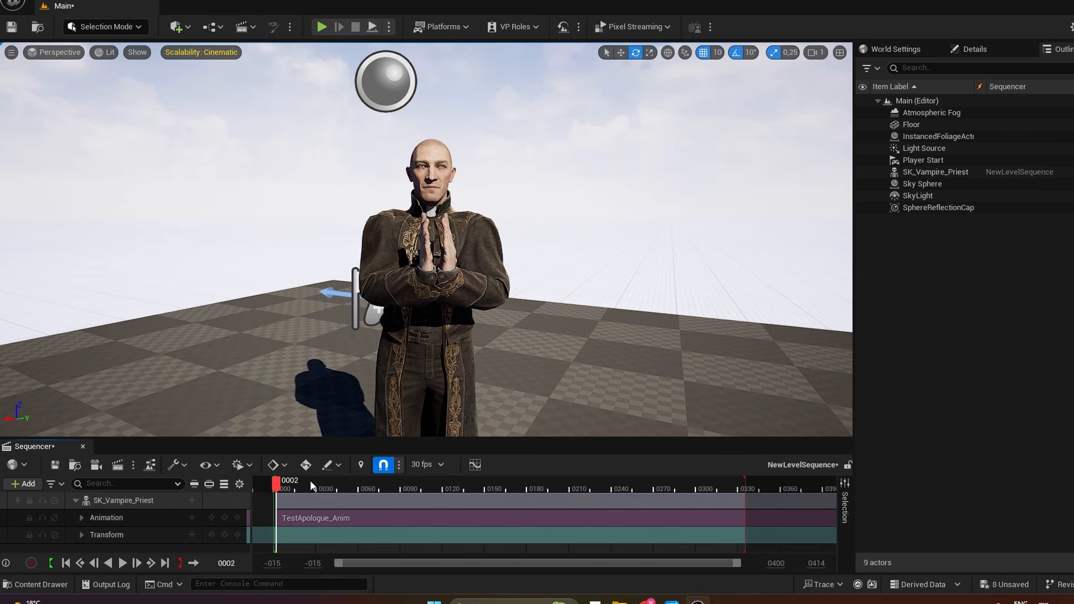
mouse_move(310, 480)
mouse_down()
mouse_move(473, 485)
mouse_move(302, 481)
mouse_up()
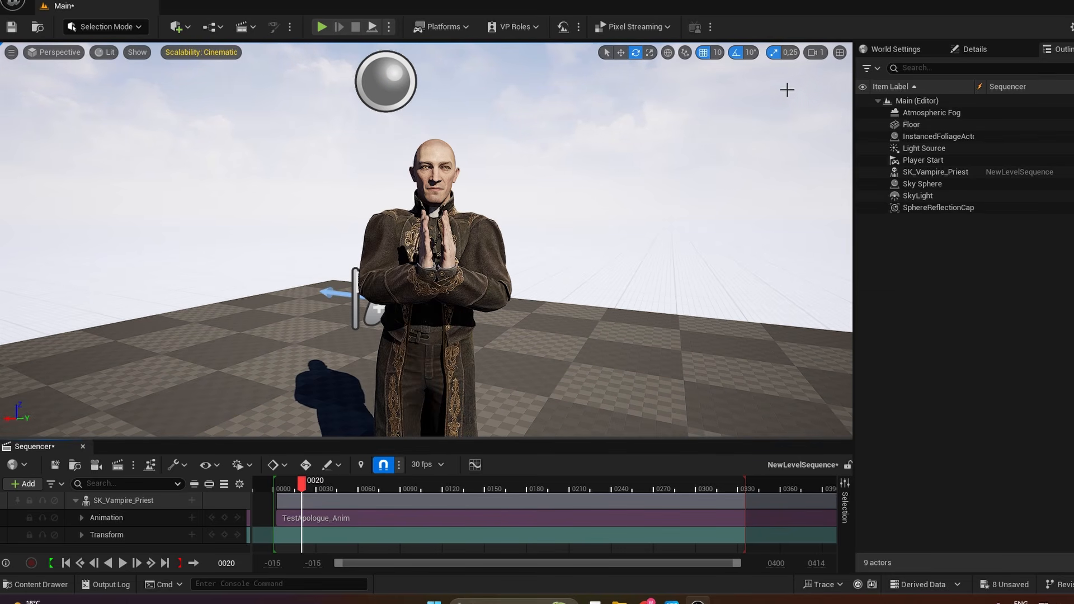
Set the viewport camera speed to 0,33 and move the view in for a close framing of the priest's face and torso
click(816, 52)
drag(703, 79, 704, 81)
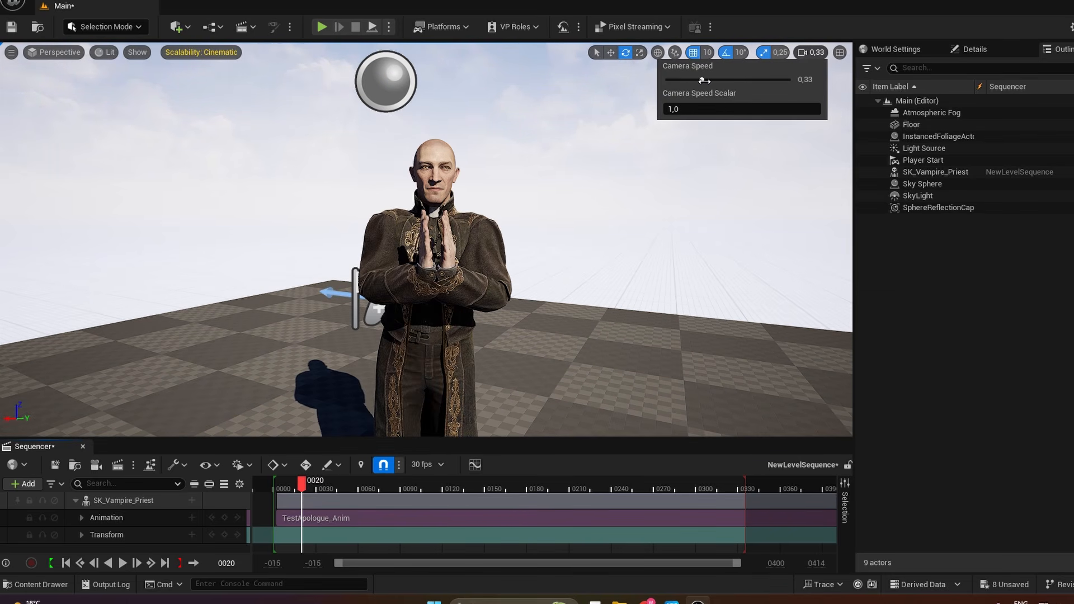
mouse_move(685, 233)
right_down()
mouse_move(675, 244)
mouse_move(683, 210)
mouse_move(679, 230)
mouse_move(688, 229)
right_up()
key(w)
key(s)
key(w)
key(e)
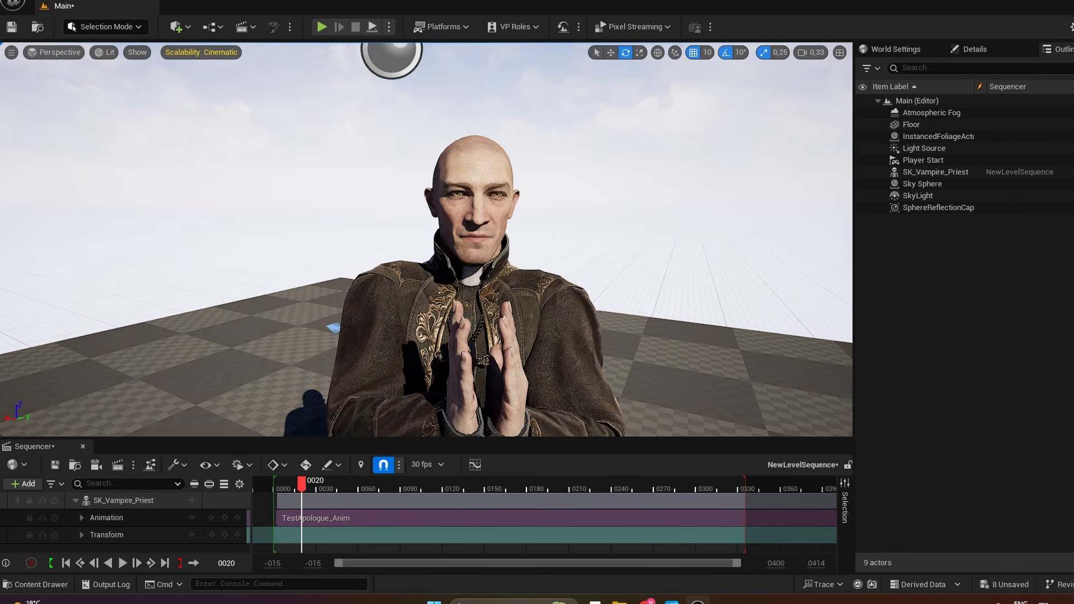
Play the level sequence from near its start to review the priest's combined facial and body animation
key(space)
click(307, 487)
key(space)
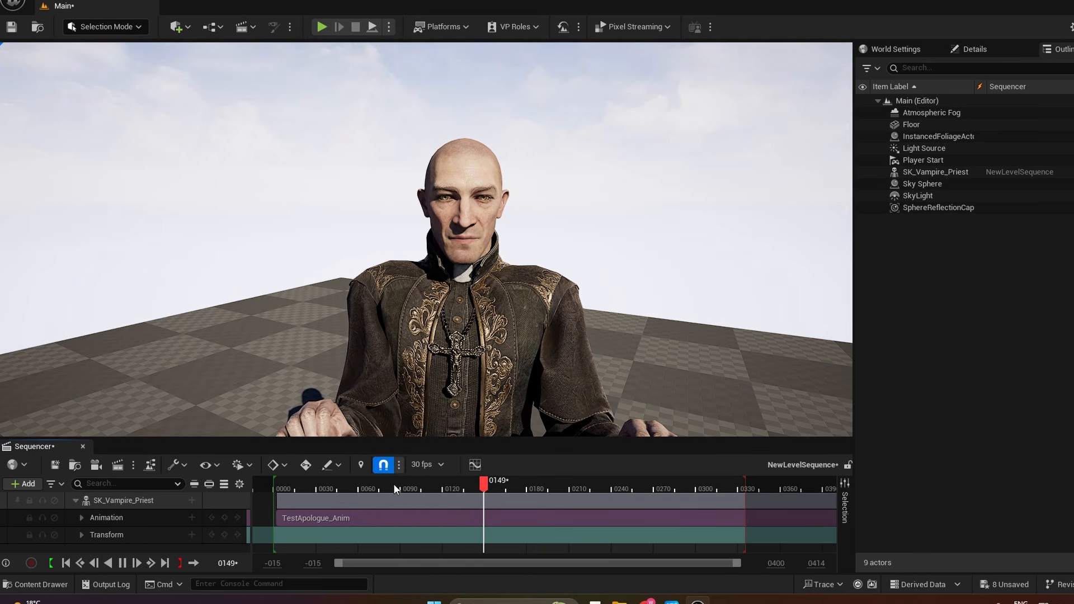
Widen the sequence timeline to frame 1415 and extend the playback end to about frame 1200, keeping the priest in view
drag(776, 563, 1072, 563)
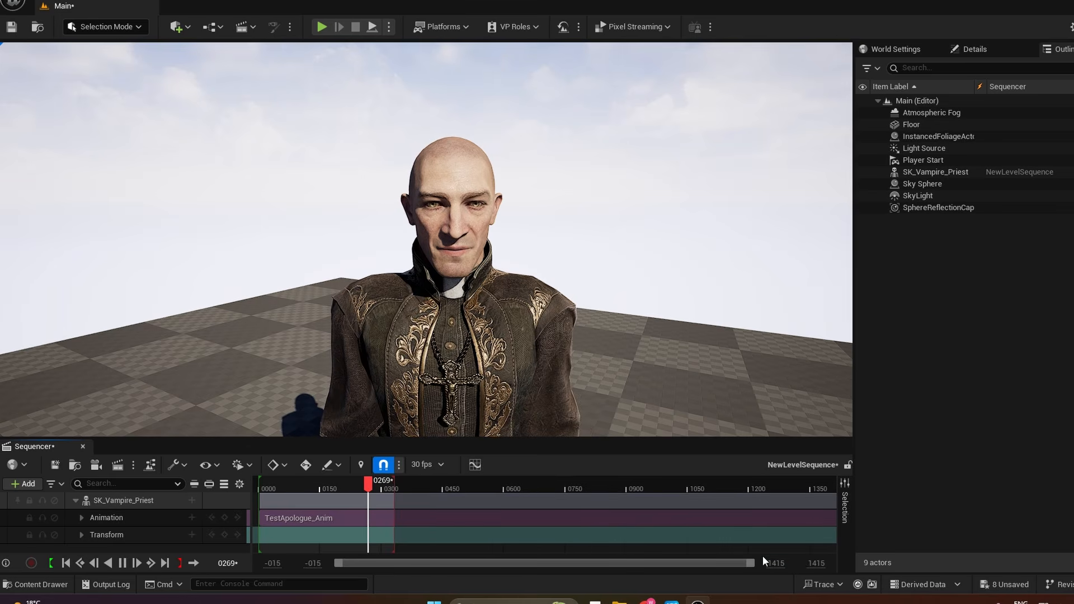
drag(394, 493, 756, 494)
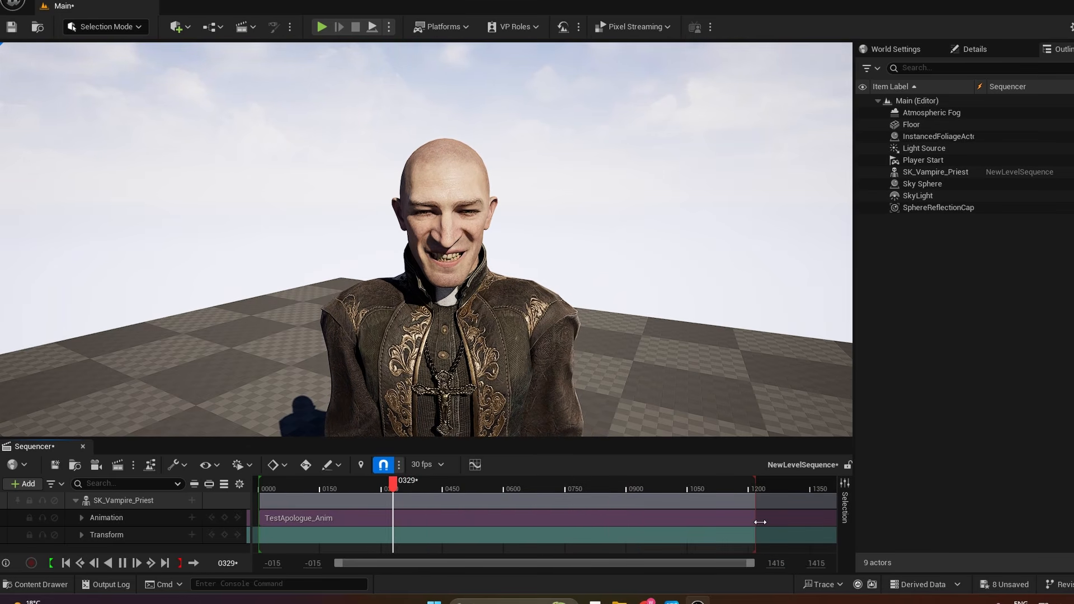
right_drag(734, 372, 708, 319)
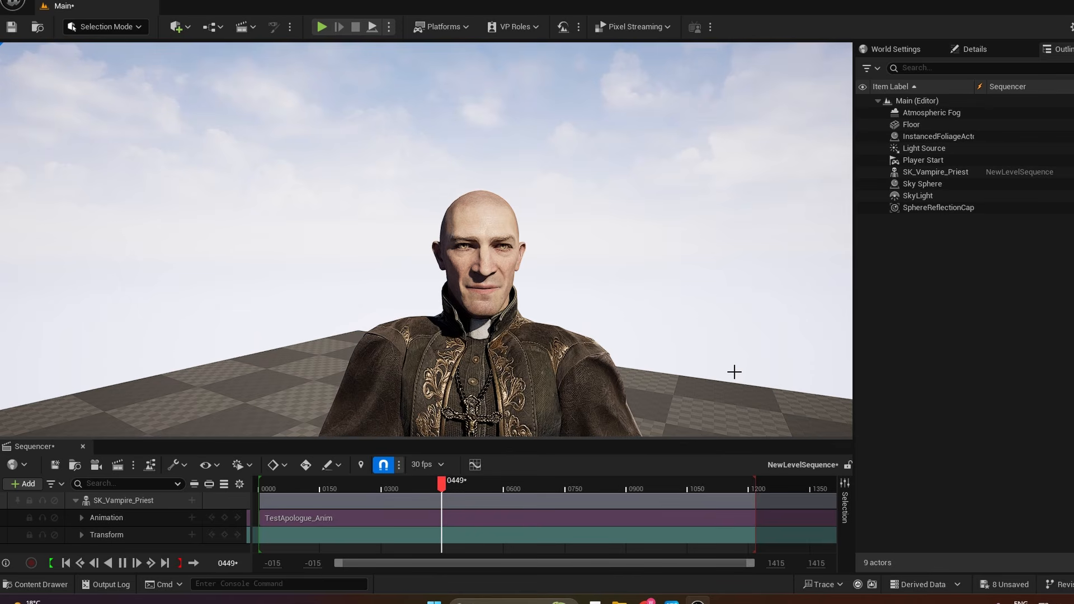